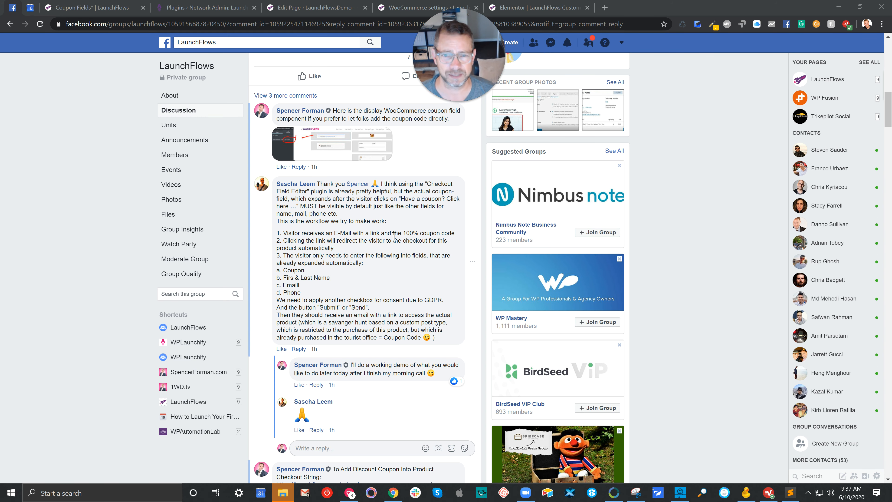
# Examine the group comment describing the requested coupon checkout workflow, its required fields and the follow-up access email.
pyautogui.scroll(3, 416, 286)
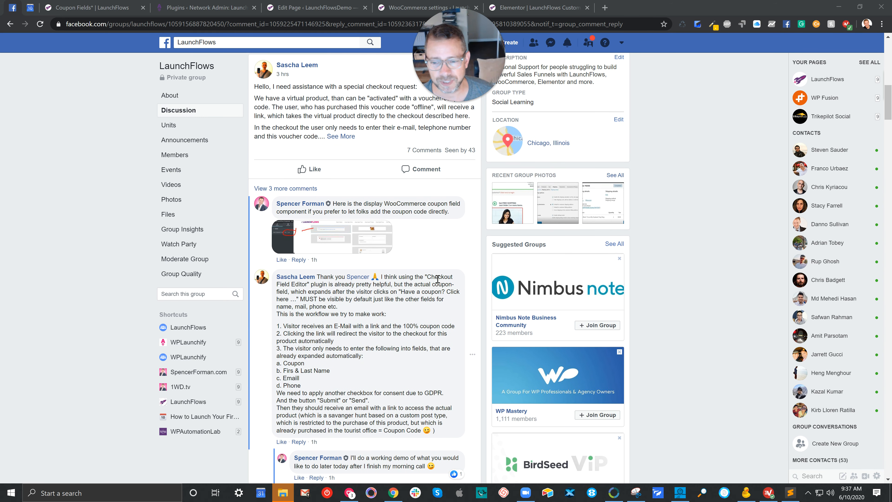
pyautogui.scroll(-1, 437, 279)
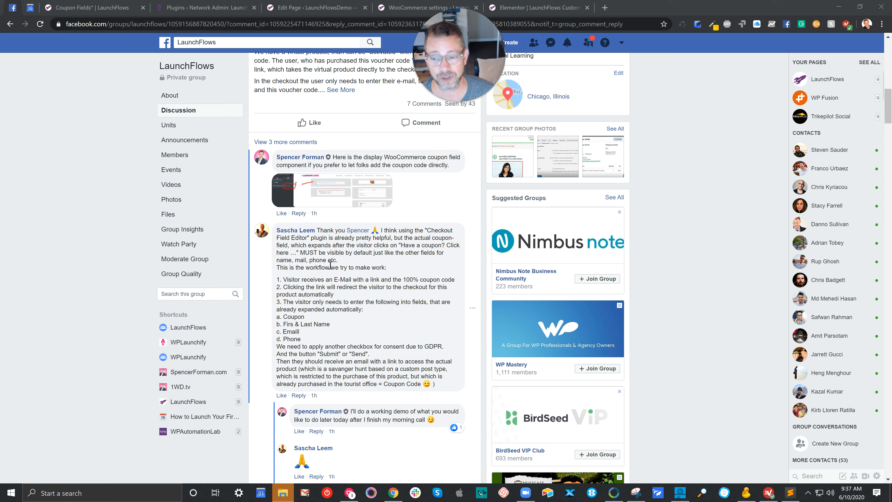
pyautogui.click(286, 280)
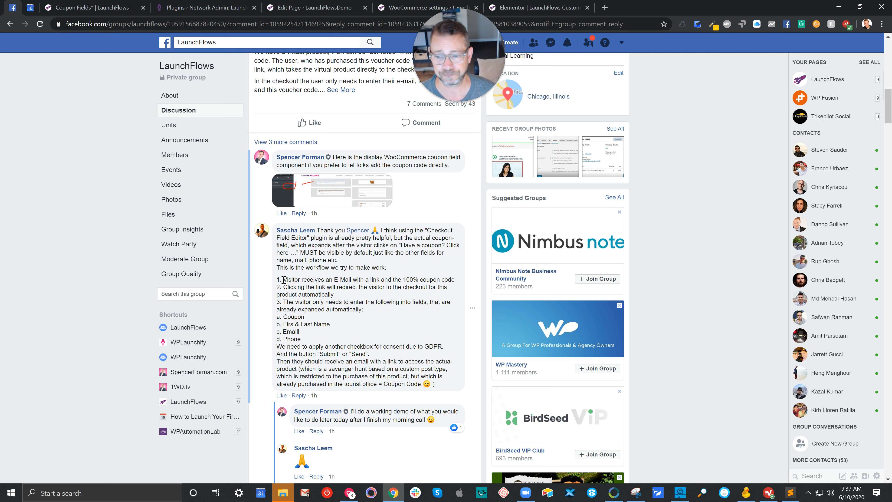
pyautogui.moveTo(283, 287); pyautogui.dragTo(335, 294)
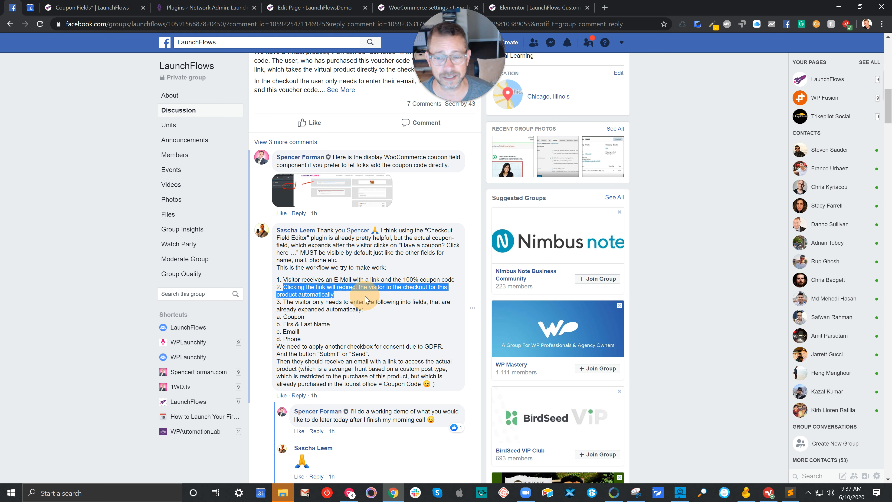
pyautogui.keyDown('shift'); pyautogui.click(400, 311); pyautogui.keyUp('shift')
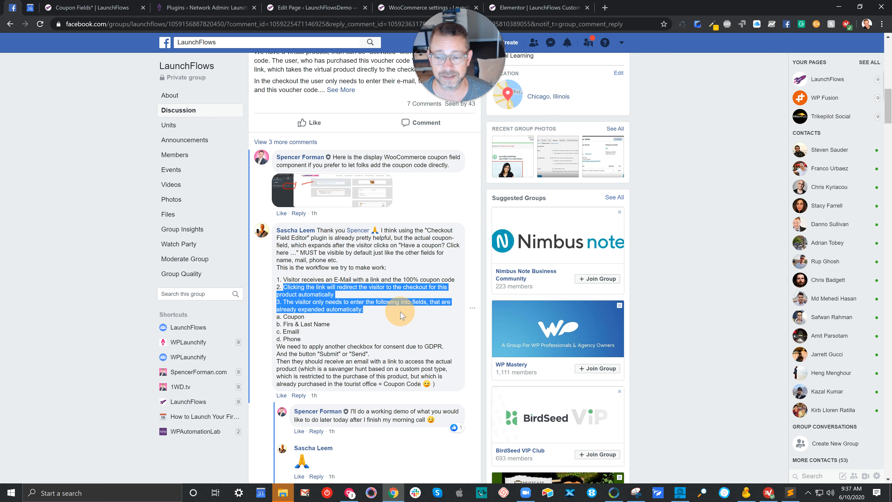
pyautogui.keyDown('shift'); pyautogui.click(390, 320); pyautogui.keyUp('shift')
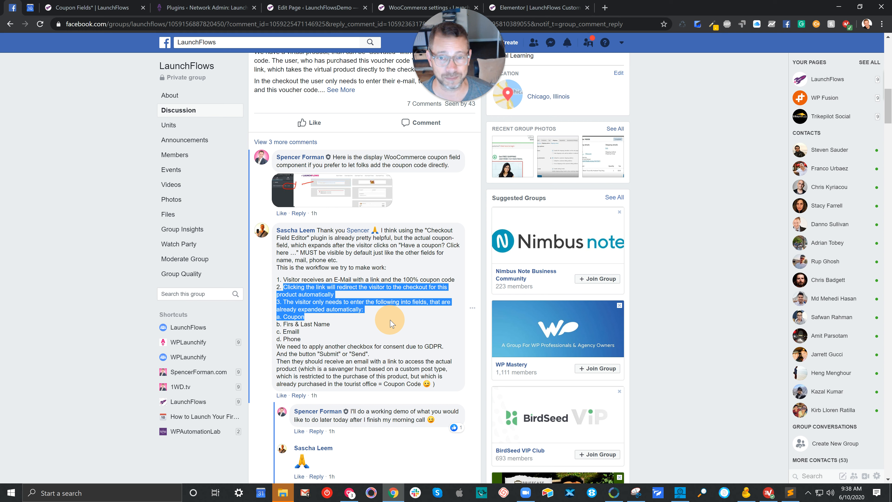
pyautogui.keyDown('shift'); pyautogui.click(387, 327); pyautogui.keyUp('shift')
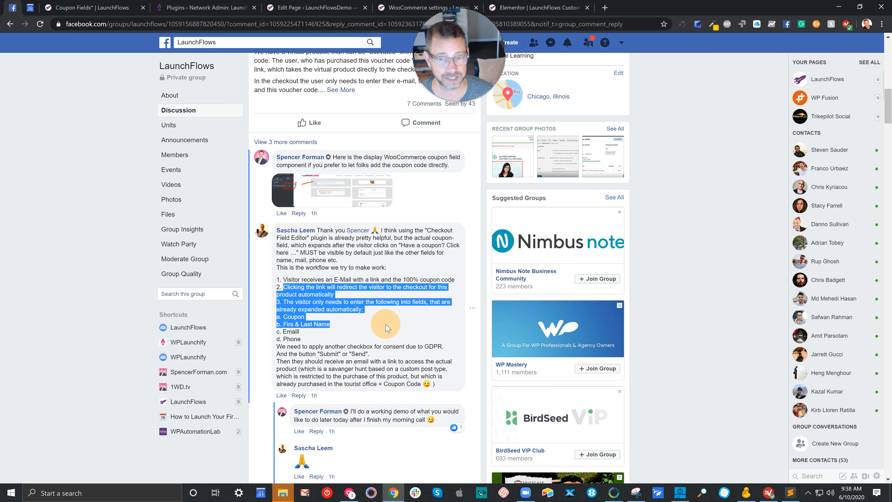
pyautogui.keyDown('shift'); pyautogui.click(381, 334); pyautogui.keyUp('shift')
pyautogui.keyDown('shift'); pyautogui.click(375, 340); pyautogui.keyUp('shift')
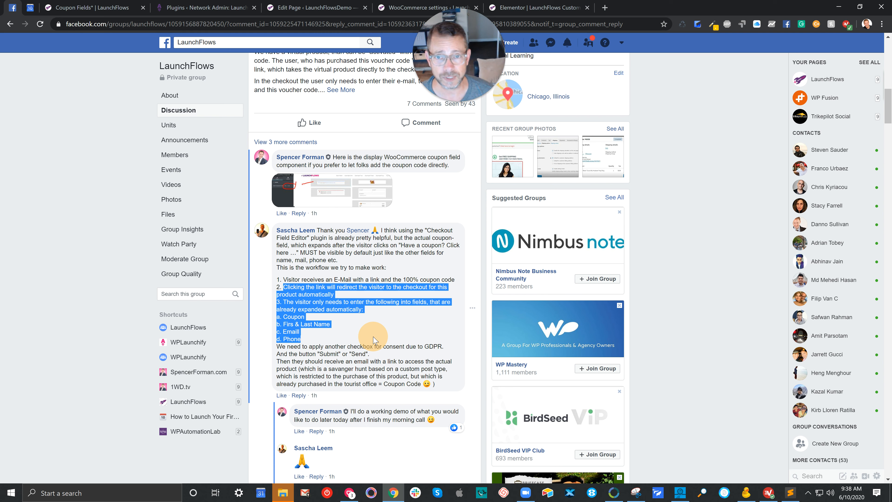
pyautogui.keyDown('shift'); pyautogui.click(386, 355); pyautogui.keyUp('shift')
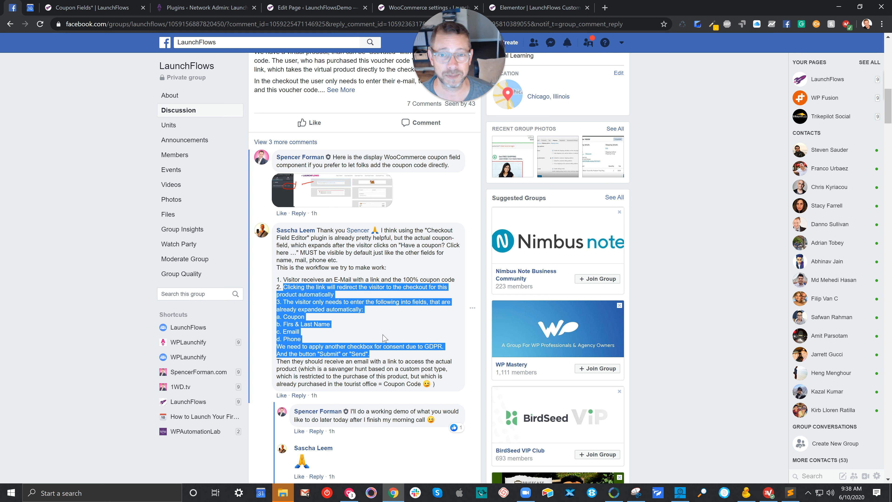
pyautogui.scroll(-1, 373, 344)
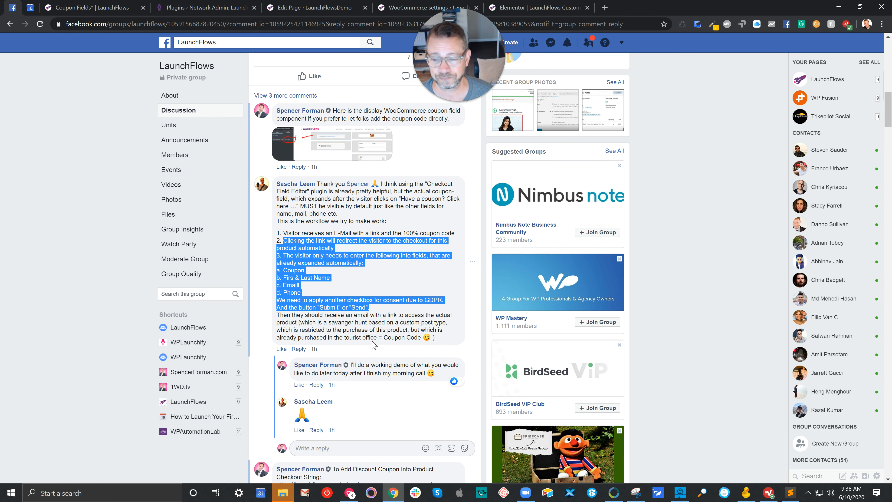
pyautogui.moveTo(280, 315); pyautogui.dragTo(442, 322)
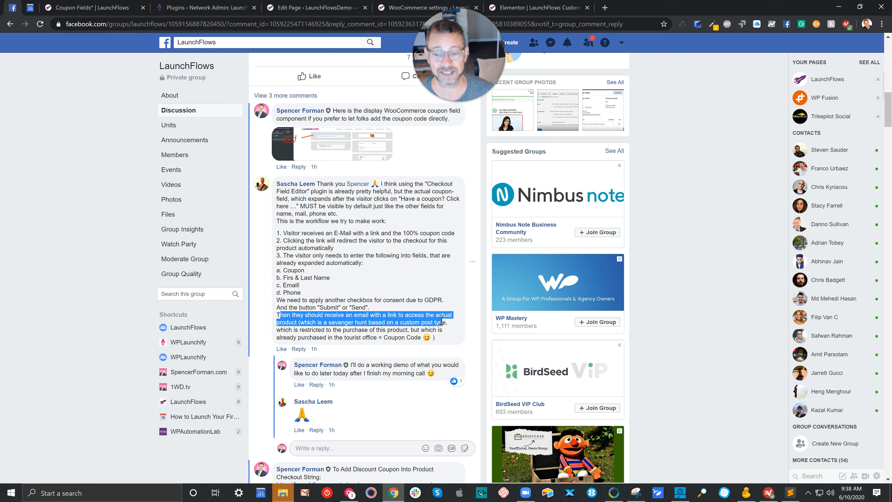
# Open launchflows.com in a new incognito window and go to the 7 Day FREE Trial signup page.
pyautogui.click(882, 24)
pyautogui.click(834, 58)
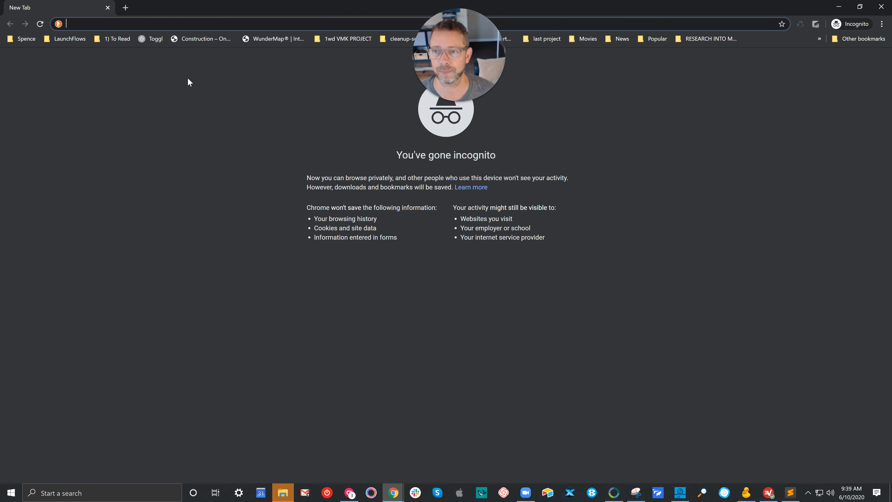
pyautogui.write('launch')
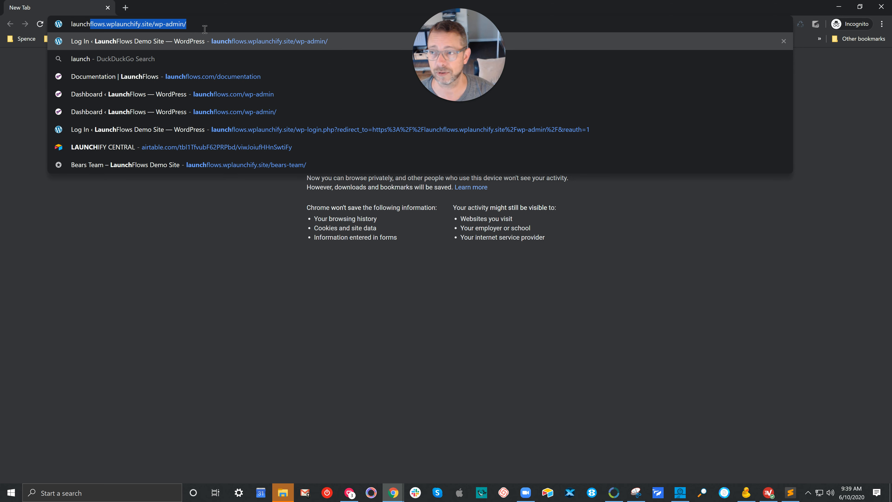
pyautogui.write('flows.com')
pyautogui.press('Return')
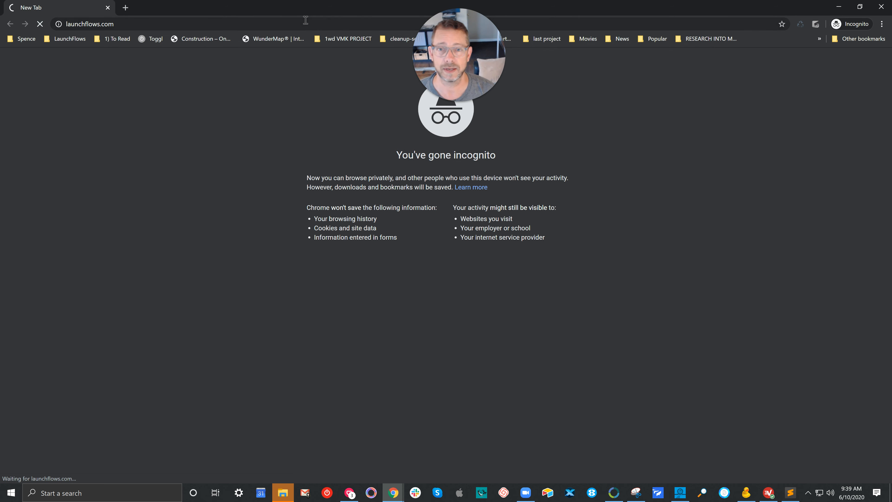
pyautogui.moveTo(498, 48); pyautogui.dragTo(875, 56)
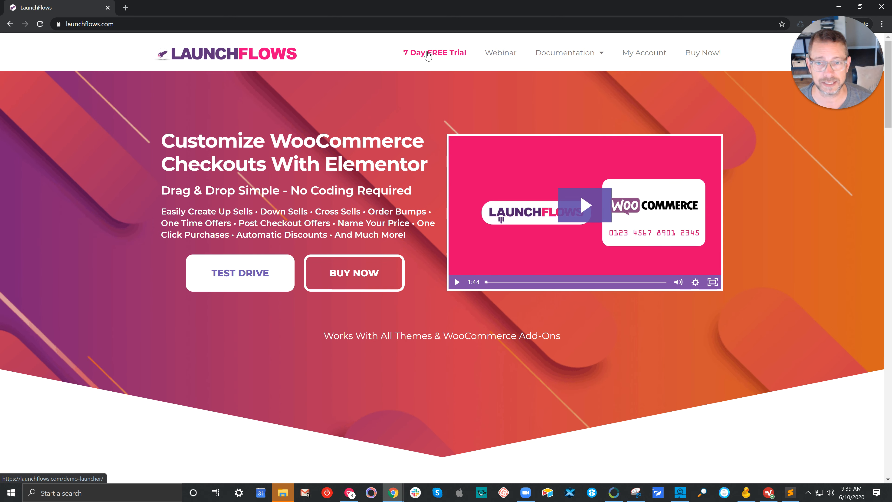
pyautogui.click(427, 53)
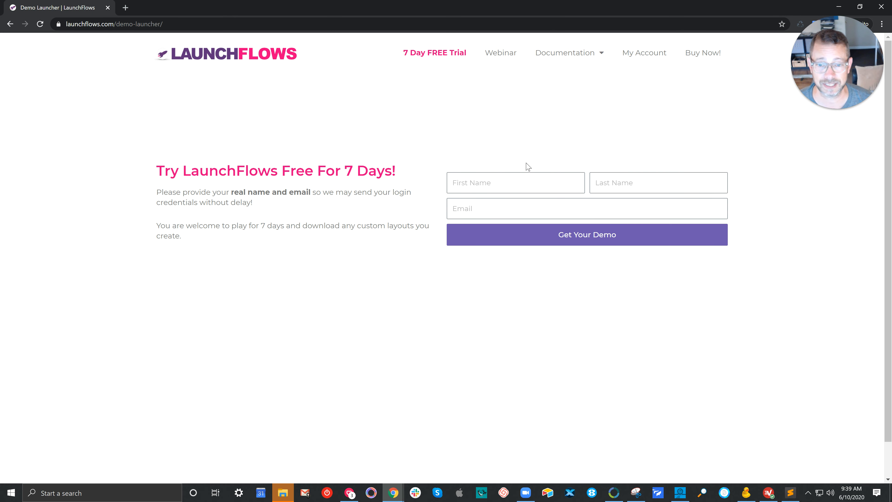
# Fill in the trial form with the requester's first name, last name and e-mail address, and submit it to get the demo.
pyautogui.click(513, 185)
pyautogui.click(513, 185)
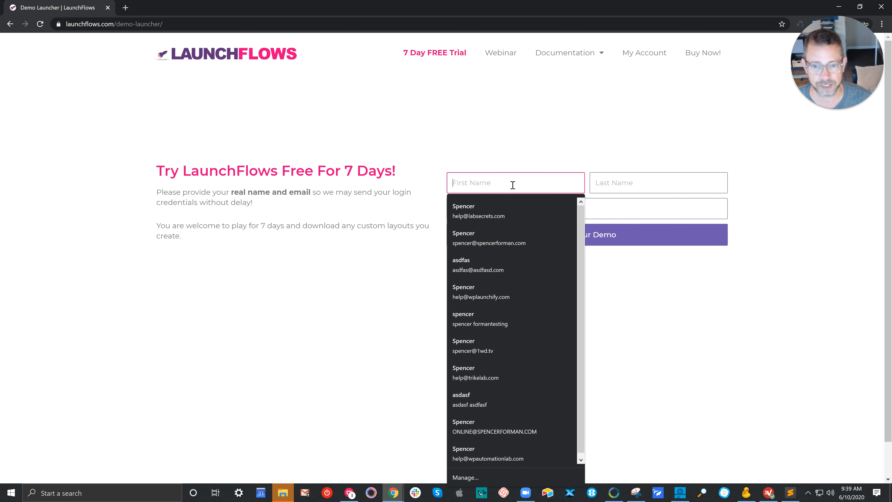
pyautogui.write('Sascha')
pyautogui.press('Tab')
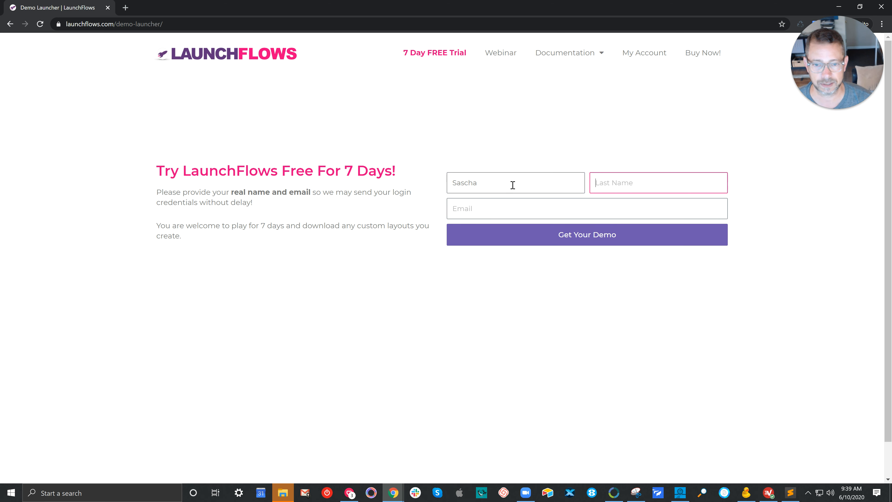
pyautogui.write('Sasca')
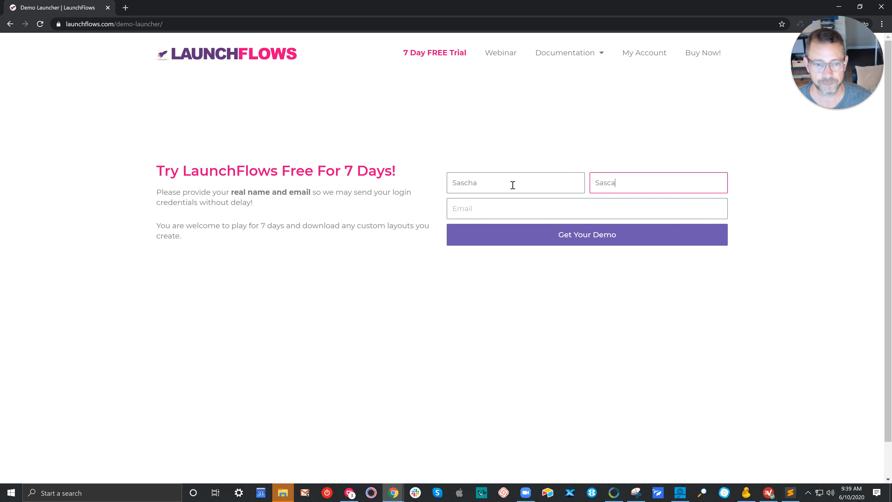
pyautogui.press('BackSpace')
pyautogui.write('ha')
pyautogui.press('Tab')
pyautogui.write('Sac')
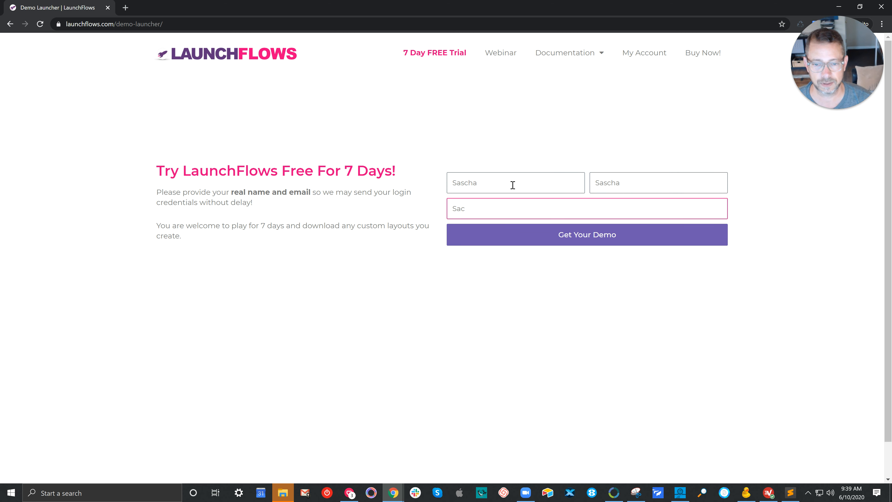
pyautogui.press('BackSpace')
pyautogui.write('schatest@')
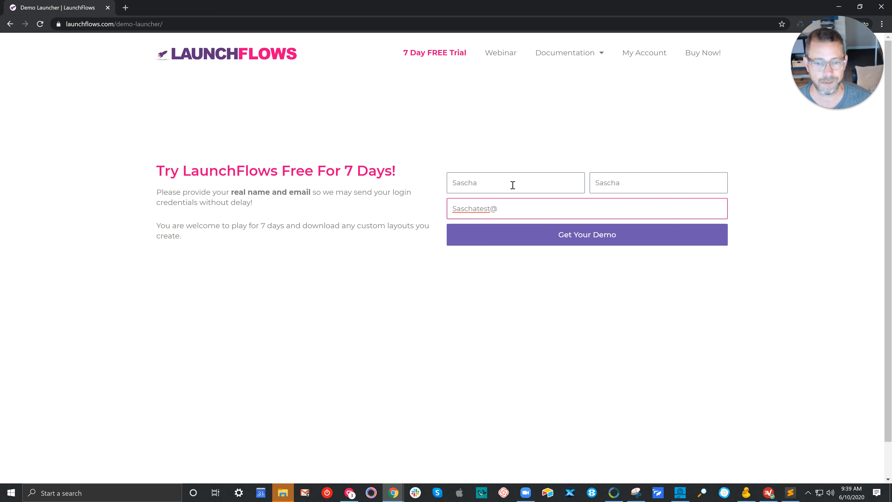
pyautogui.write('test.com')
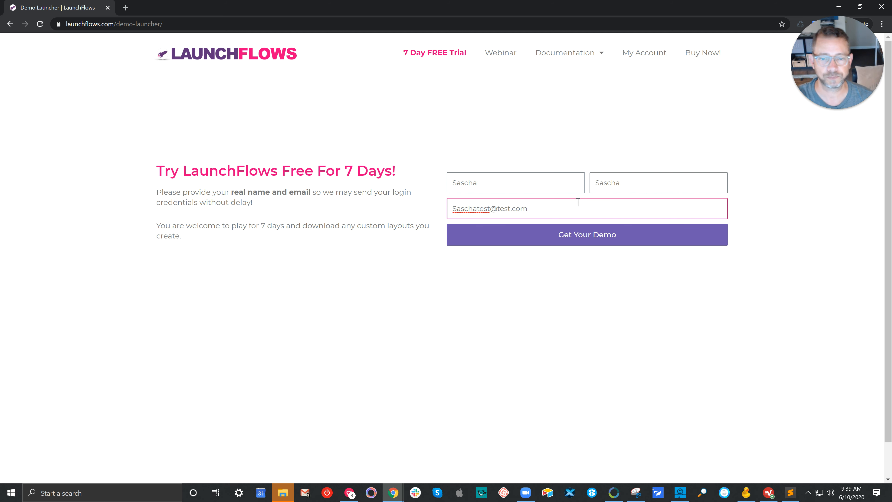
pyautogui.click(559, 232)
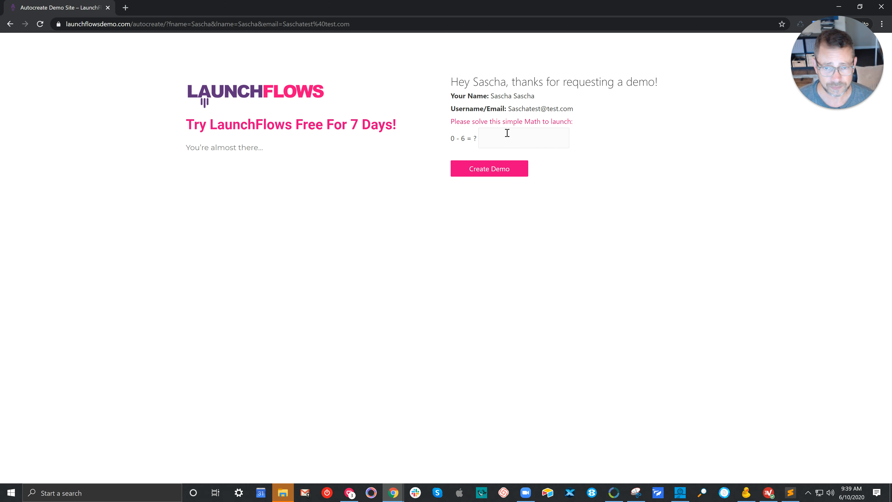
# Answer the math question with -6 and create the demo site.
pyautogui.click(507, 139)
pyautogui.write('-6')
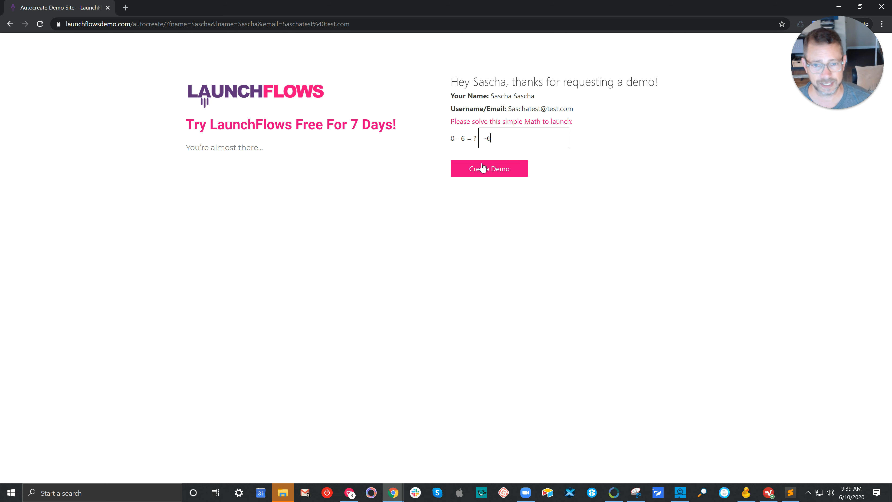
pyautogui.click(483, 171)
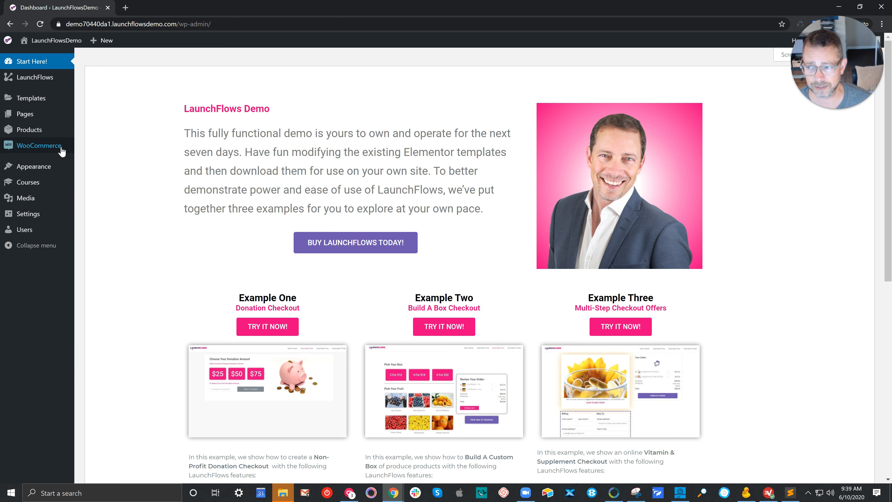
# Start a new WooCommerce coupon on the demo site and generate its coupon code.
pyautogui.moveTo(57, 148)
pyautogui.click(100, 151)
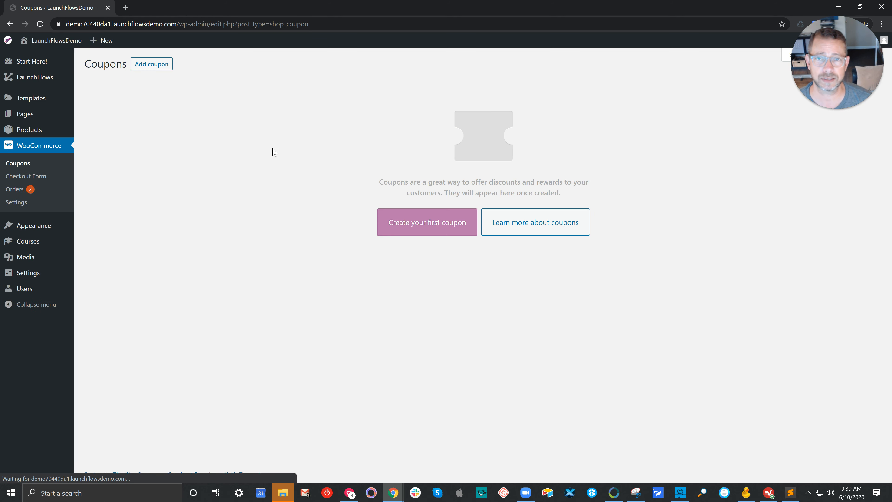
pyautogui.click(421, 231)
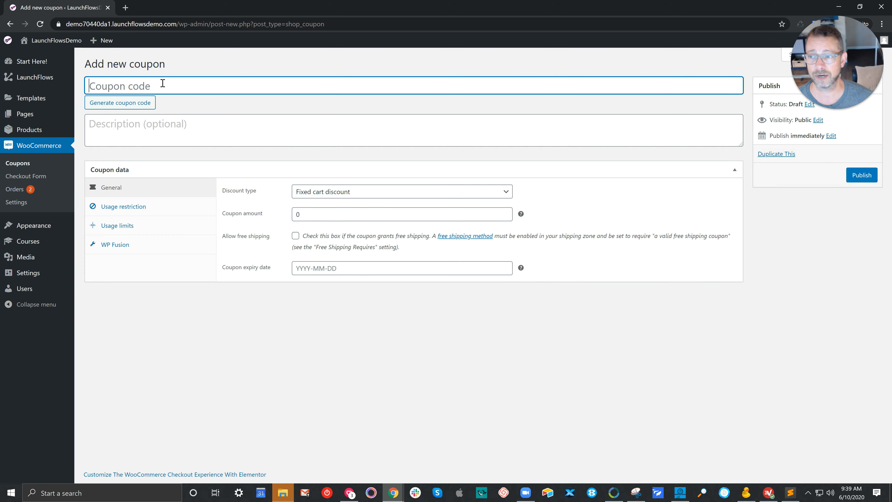
pyautogui.click(130, 104)
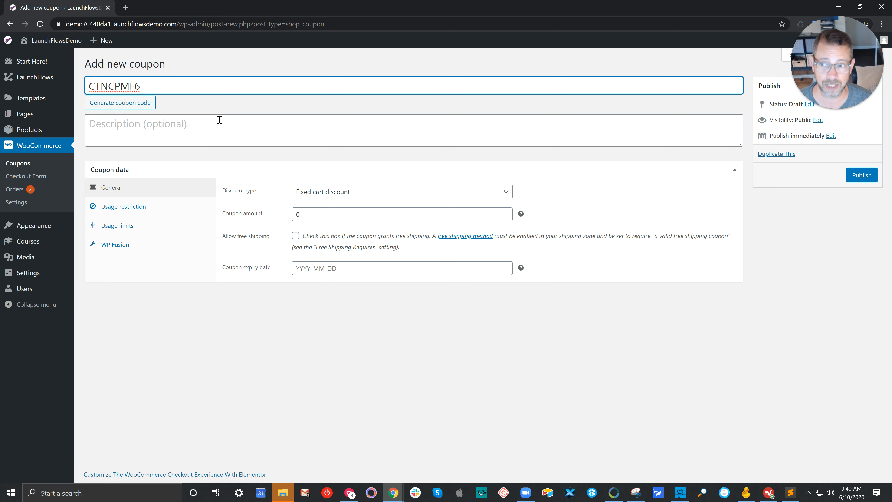
# Enter "100% Discount On XYZ Product" as the coupon's description.
pyautogui.click(187, 132)
pyautogui.write('100')
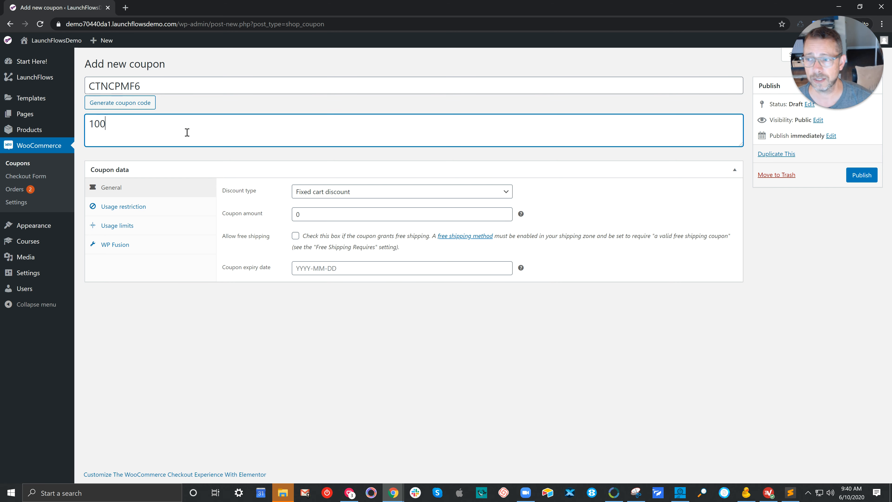
pyautogui.write('% Discount ')
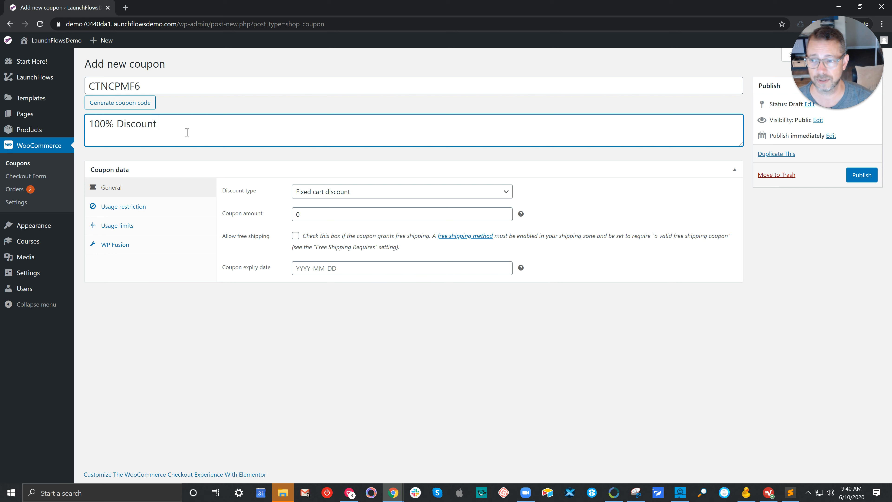
pyautogui.write('On XYZ Product')
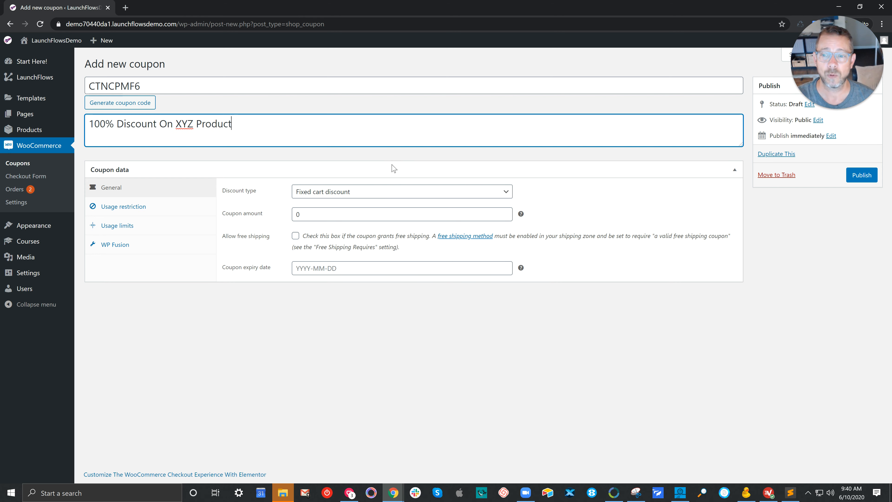
# Set the coupon's discount type to Fixed product discount.
pyautogui.click(386, 194)
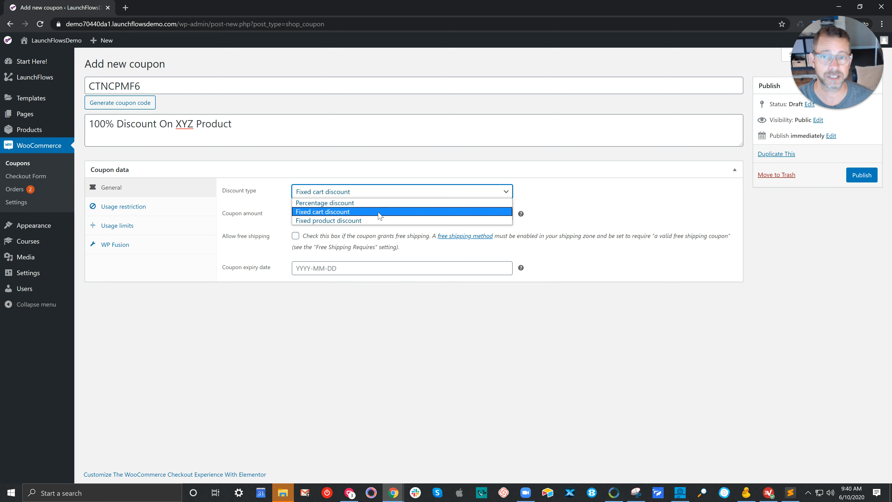
pyautogui.click(374, 203)
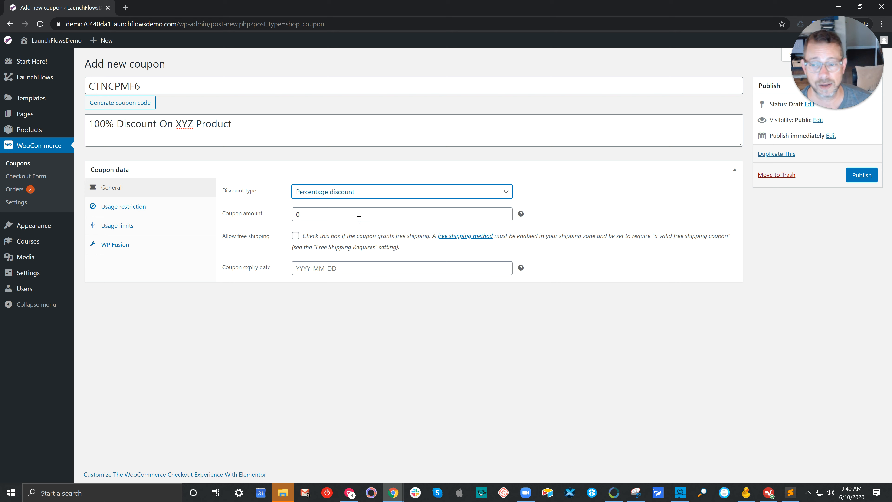
pyautogui.click(342, 196)
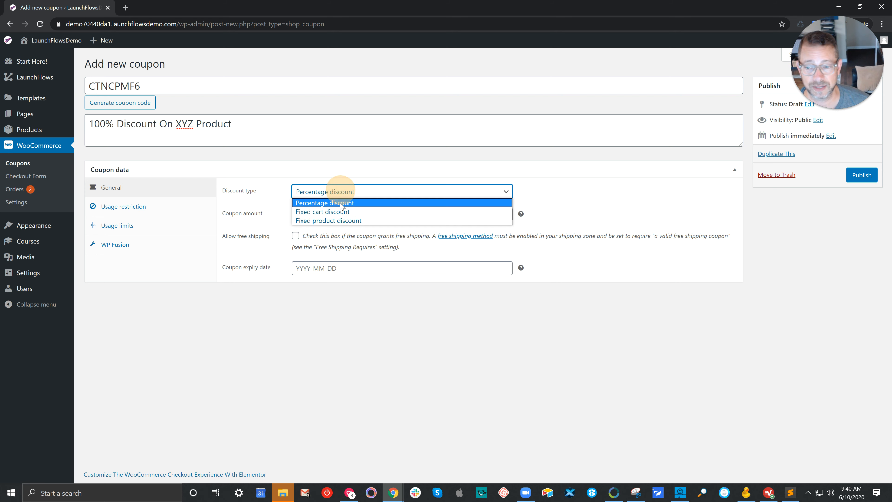
pyautogui.click(346, 222)
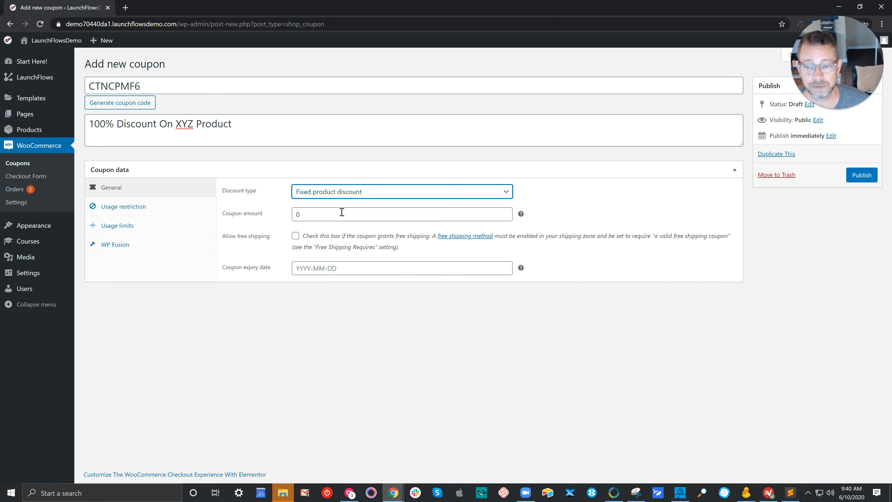
# Set the coupon's discount type to Percentage discount and its amount to 100.
pyautogui.click(370, 192)
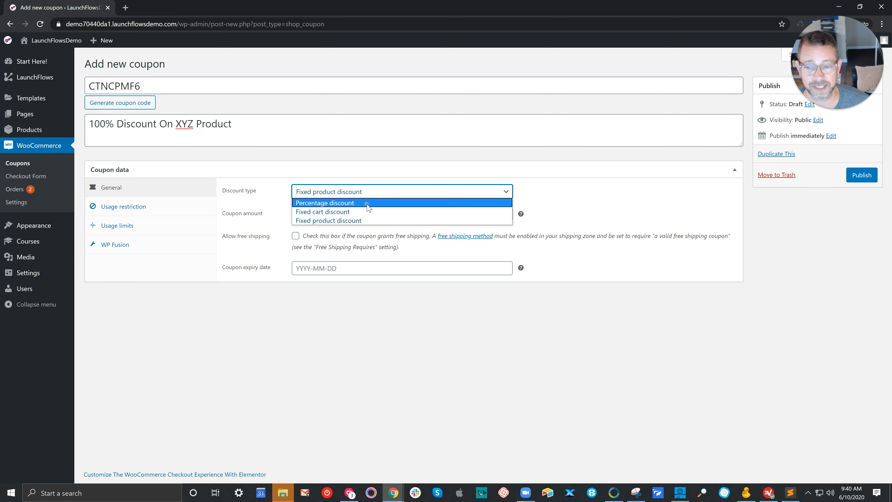
pyautogui.click(367, 203)
pyautogui.click(354, 211)
pyautogui.click(268, 211)
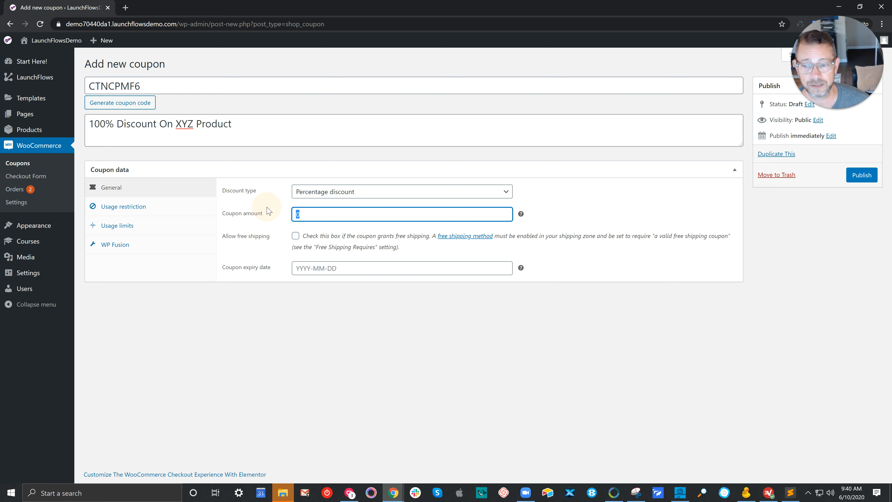
pyautogui.write('100')
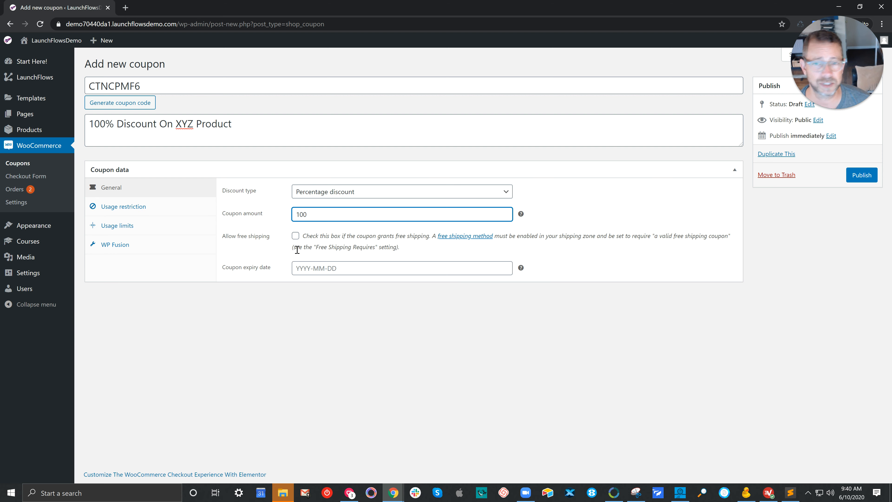
# Examine the coupon's usage restriction options, particularly the Products restriction and its product search.
pyautogui.click(140, 207)
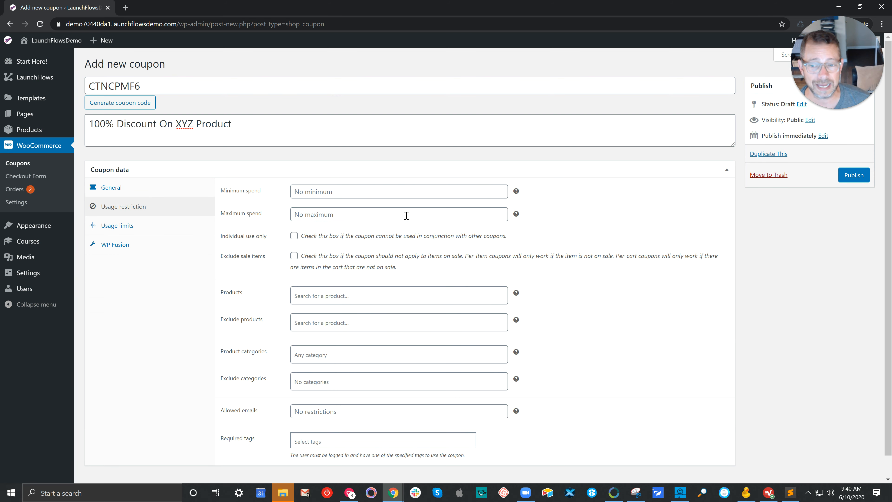
pyautogui.scroll(-1, 406, 215)
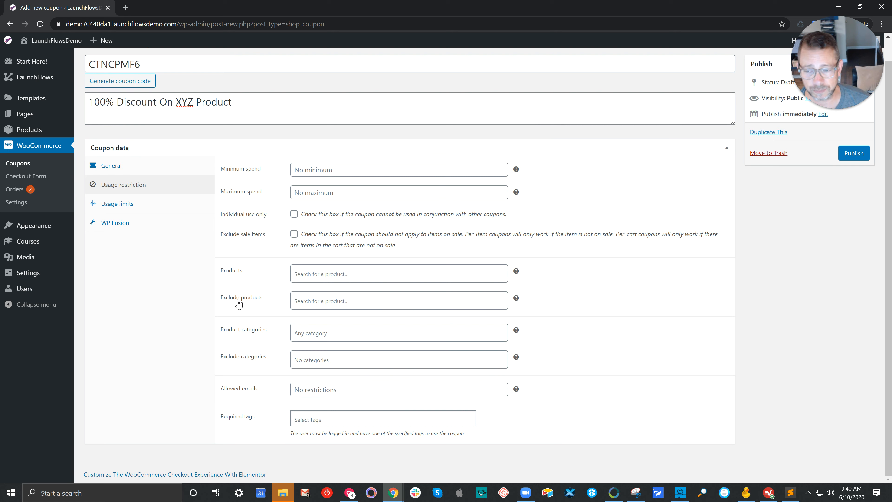
pyautogui.moveTo(257, 267); pyautogui.dragTo(218, 270)
pyautogui.doubleClick(221, 274)
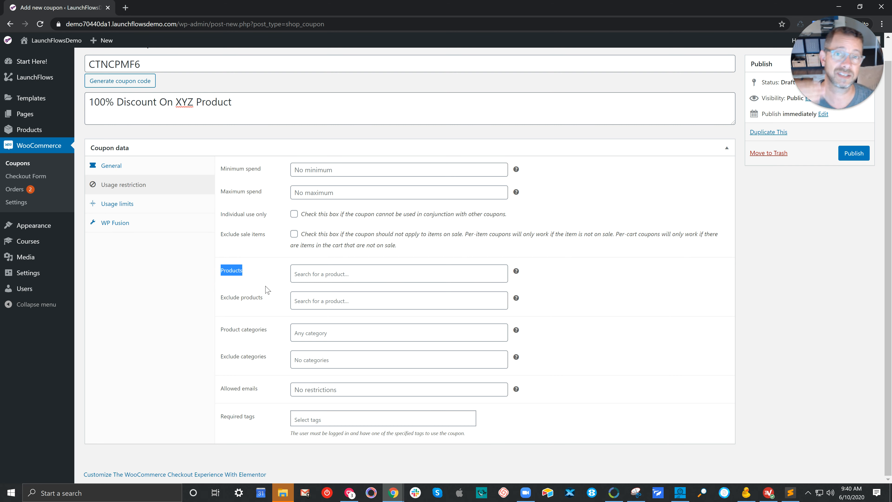
pyautogui.click(326, 275)
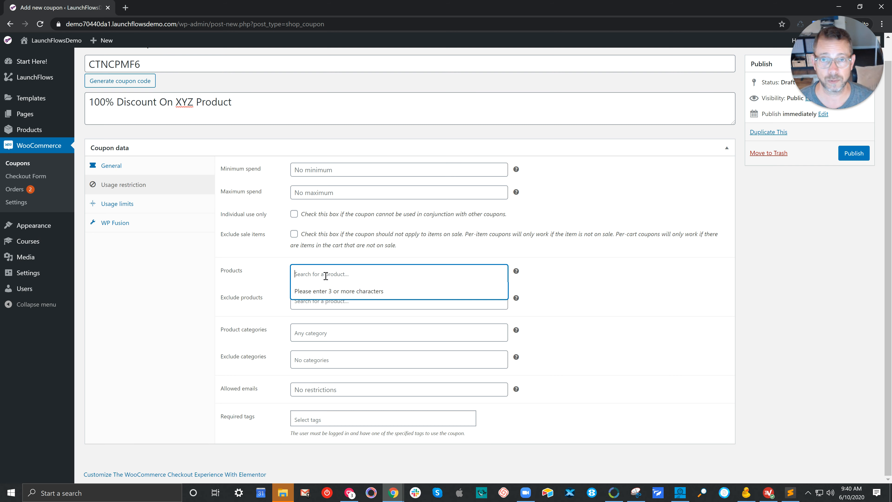
pyautogui.click(78, 284)
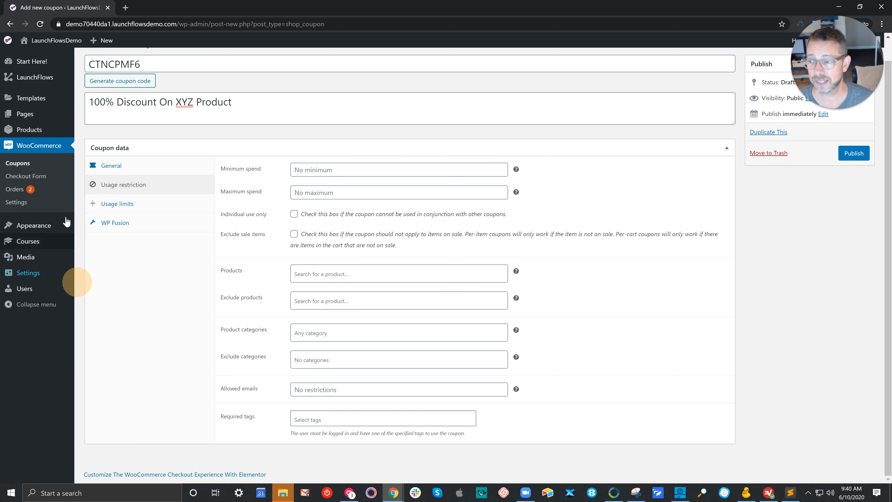
# Start a new WooCommerce product in a separate browser tab and name it "XYZ Product".
pyautogui.rightClick(36, 130)
pyautogui.click(66, 136)
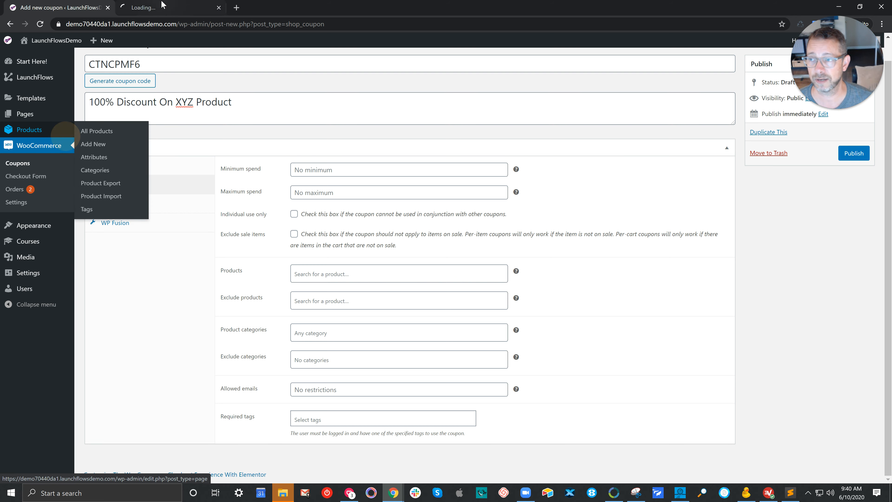
pyautogui.click(161, 4)
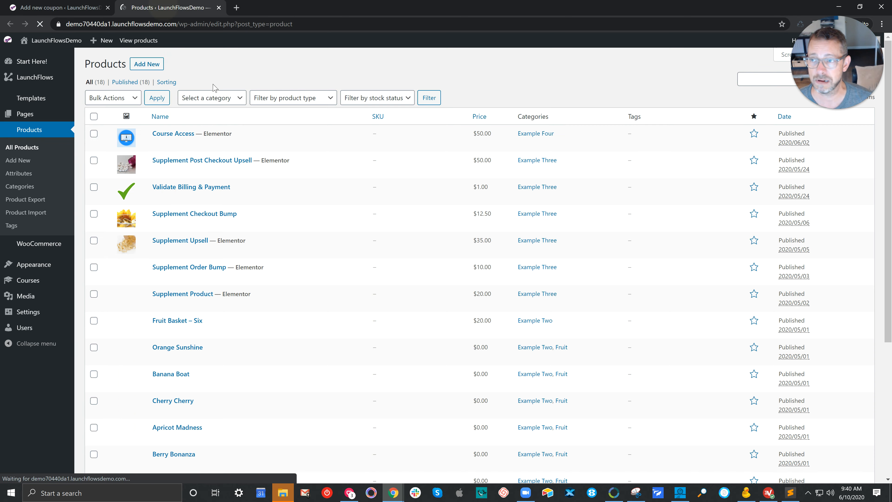
pyautogui.click(152, 65)
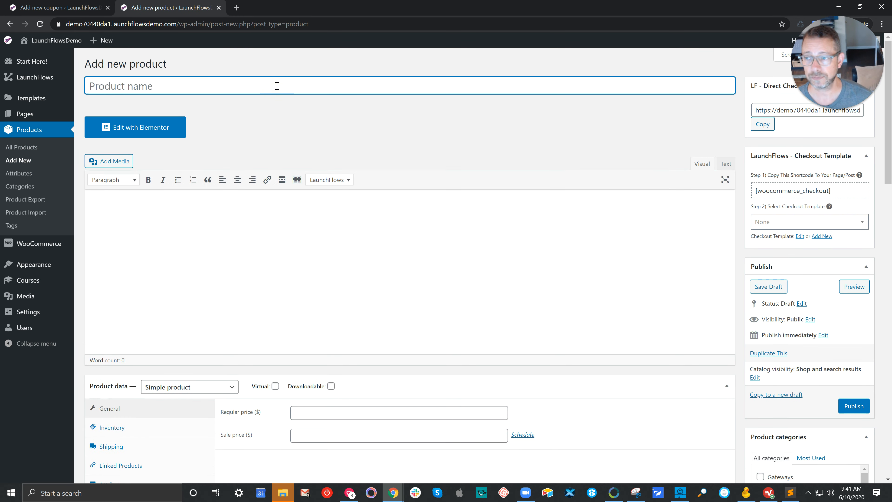
pyautogui.write('XYZ Product')
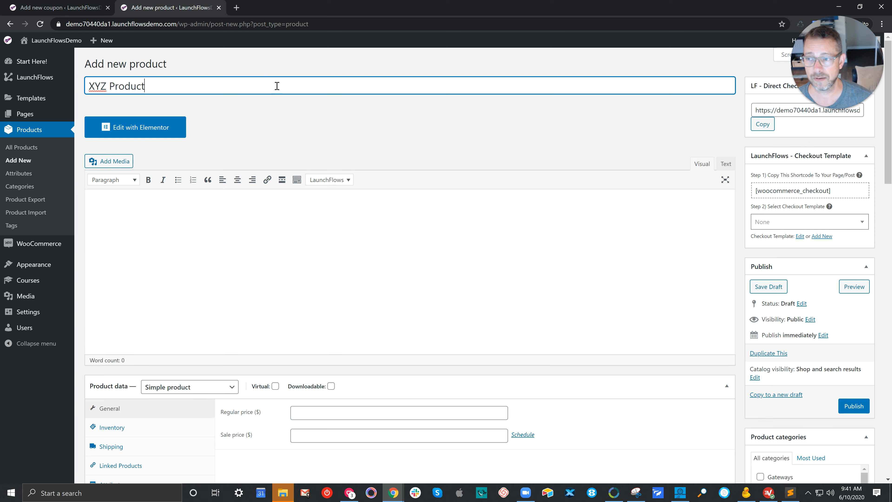
# Set the launchflows-icon rocket image from the media library as the product image.
pyautogui.scroll(-12, 817, 316)
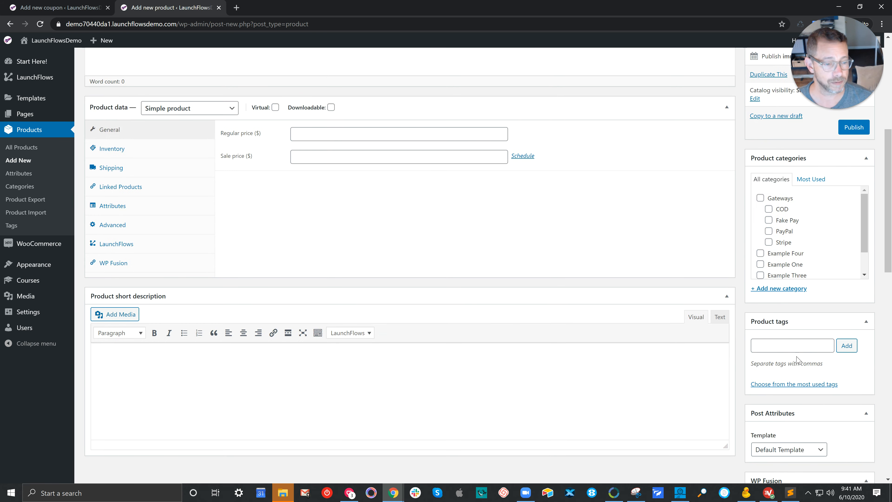
pyautogui.scroll(-10, 791, 373)
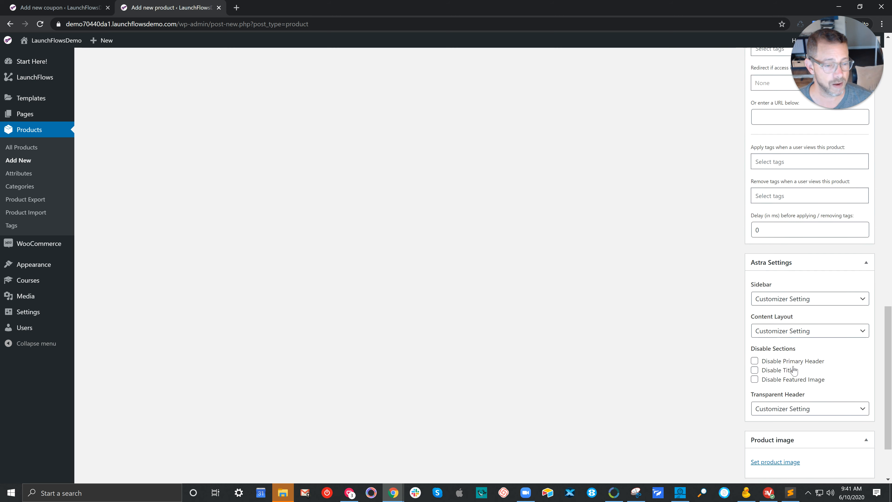
pyautogui.click(783, 384)
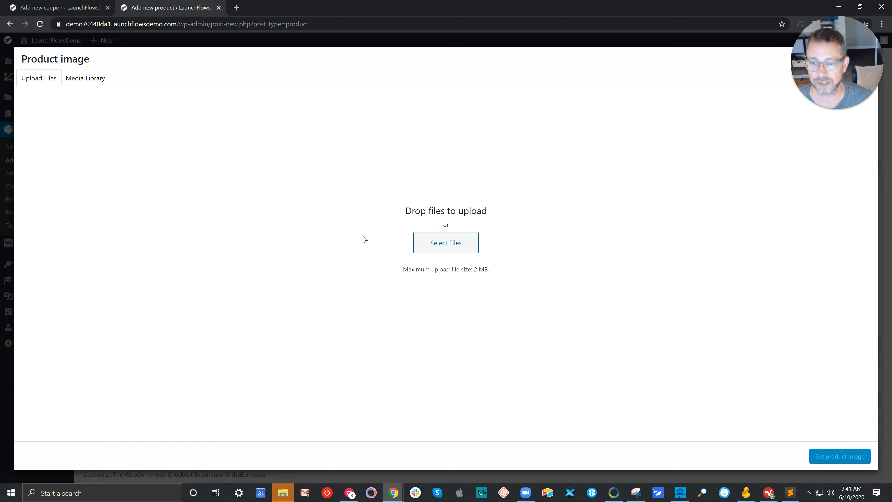
pyautogui.click(85, 79)
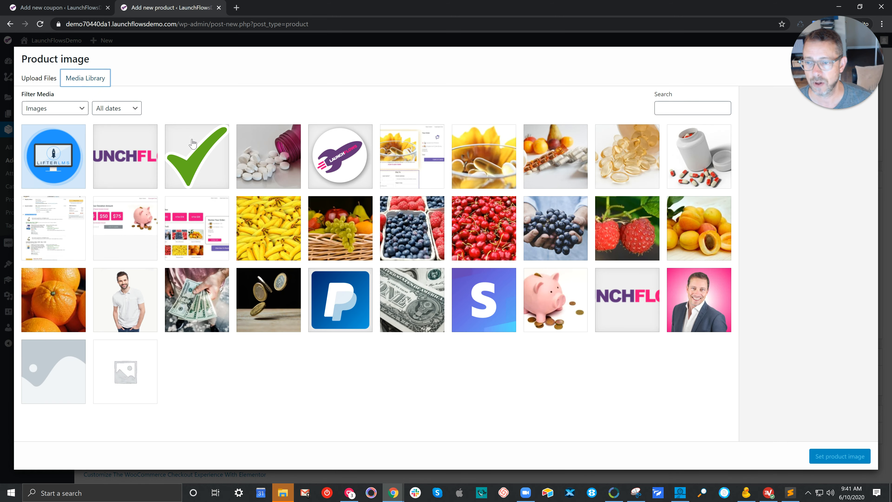
pyautogui.click(323, 166)
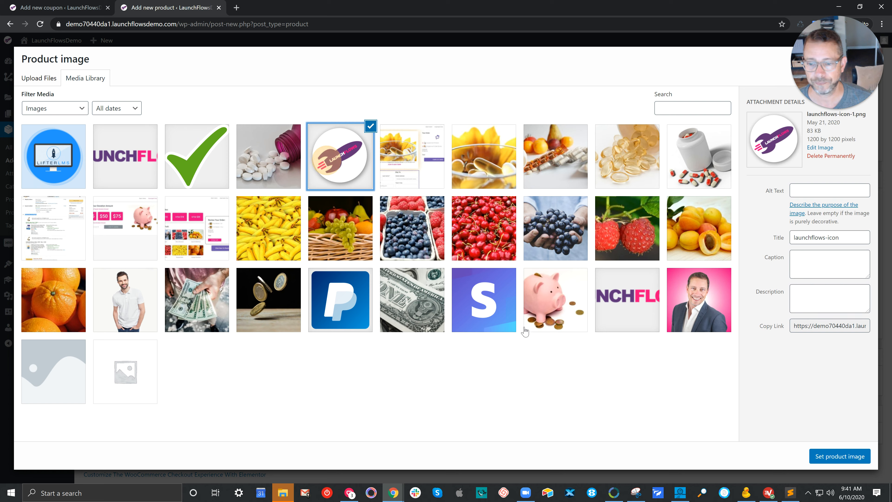
pyautogui.click(831, 461)
# Set the product's regular price to $100 and mark the product as virtual.
pyautogui.scroll(8, 291, 277)
pyautogui.scroll(5, 293, 279)
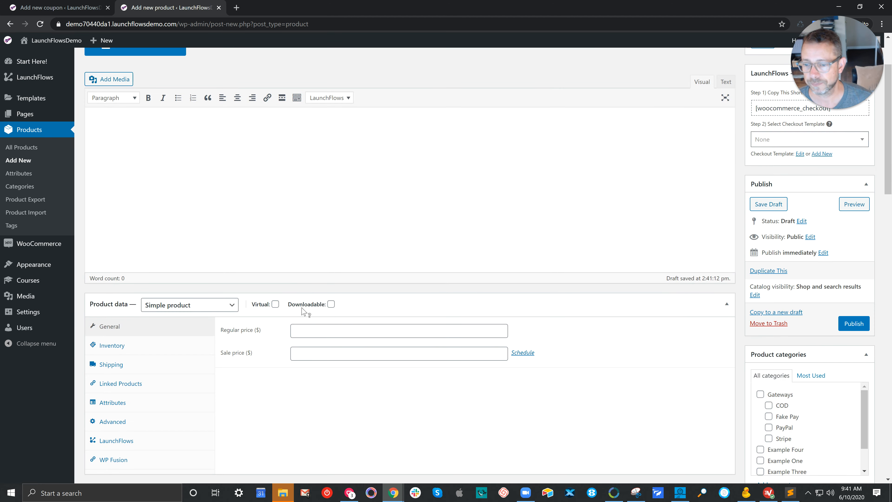
pyautogui.click(304, 338)
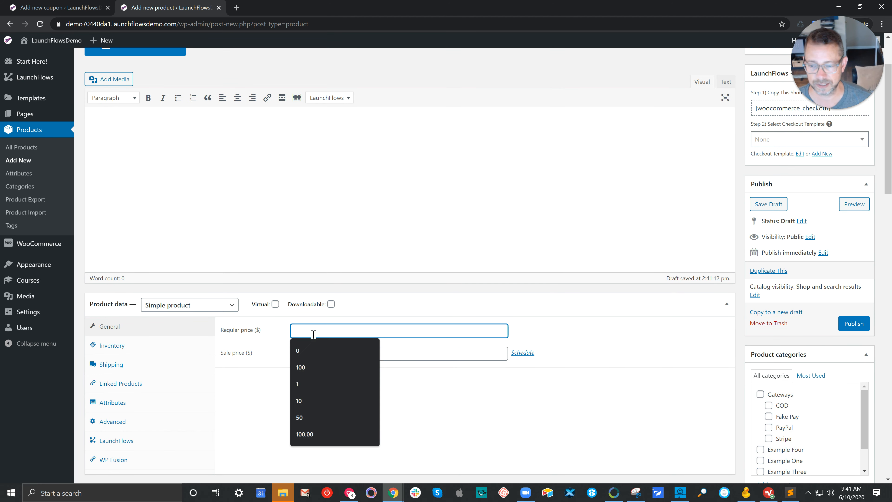
pyautogui.write('100')
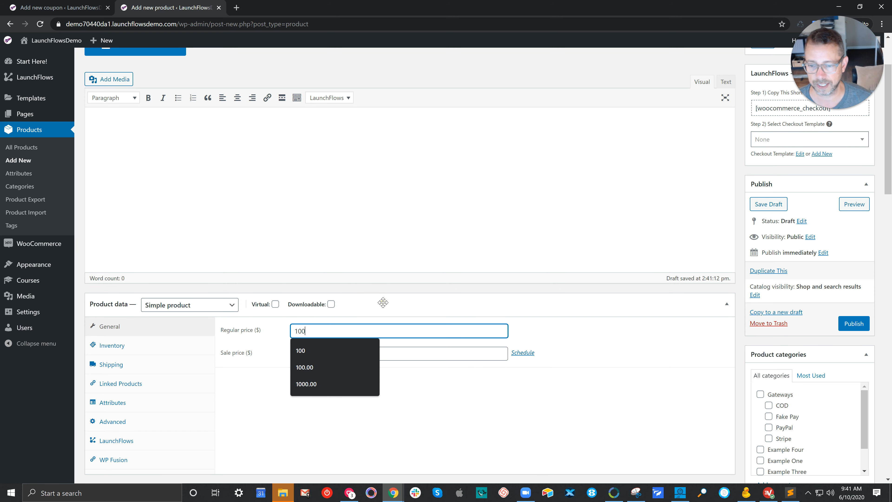
pyautogui.click(367, 304)
pyautogui.click(367, 304)
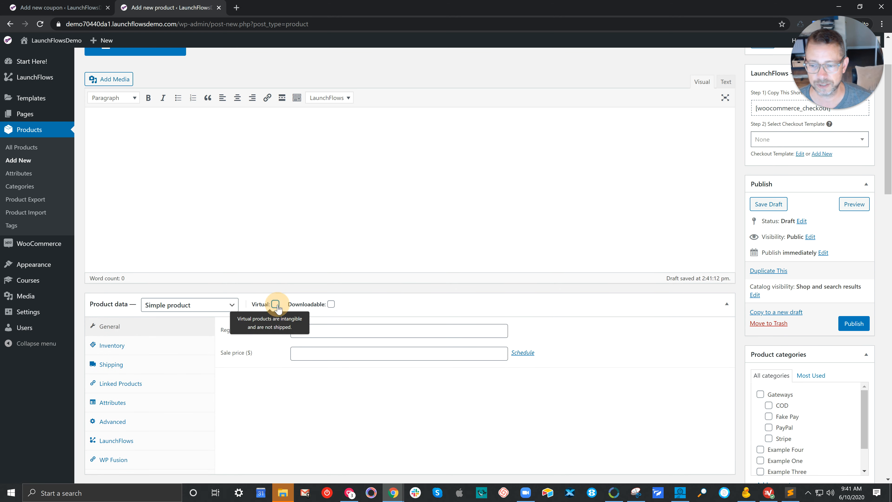
pyautogui.click(275, 305)
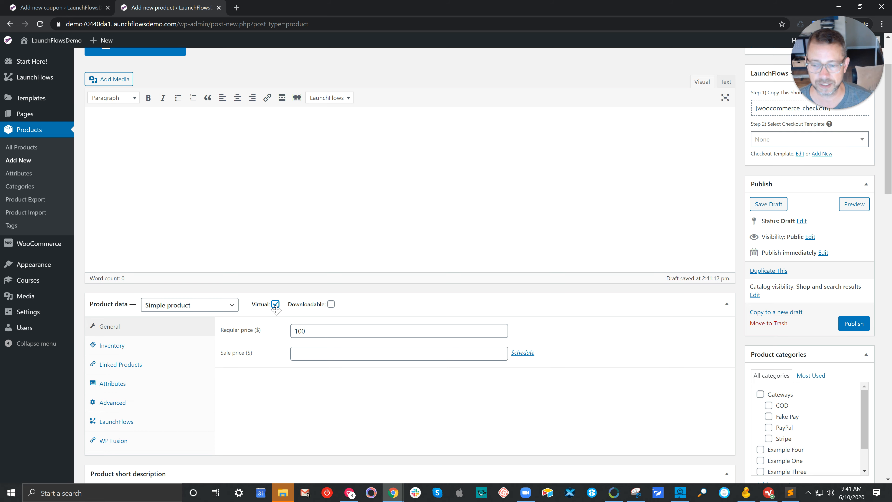
# Review the product's LaunchFlows settings and publish XYZ Product.
pyautogui.scroll(2, 276, 309)
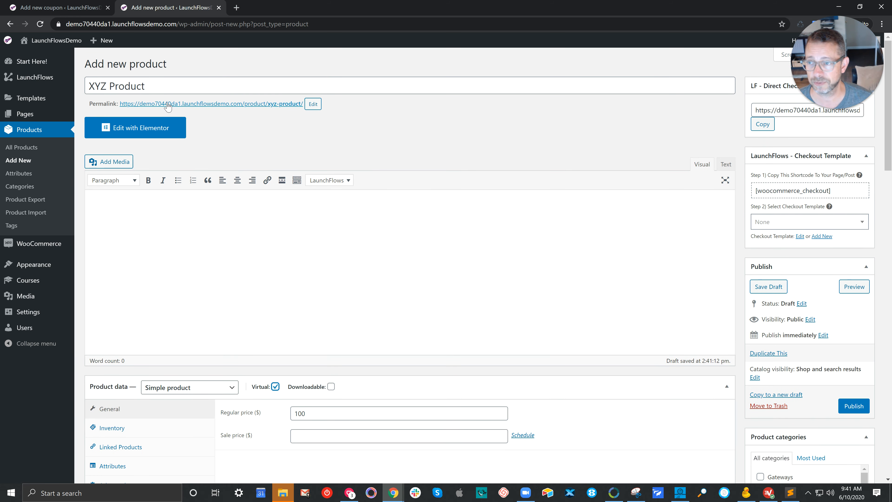
pyautogui.scroll(-3, 193, 337)
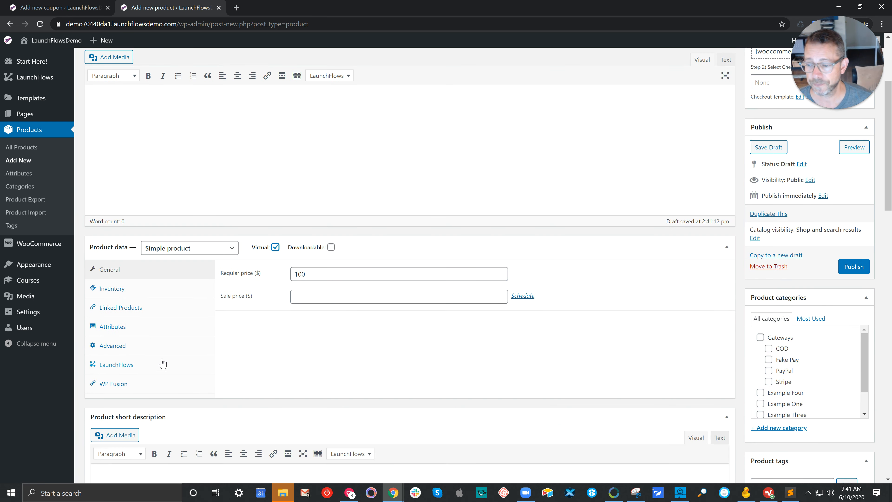
pyautogui.click(114, 291)
pyautogui.click(122, 366)
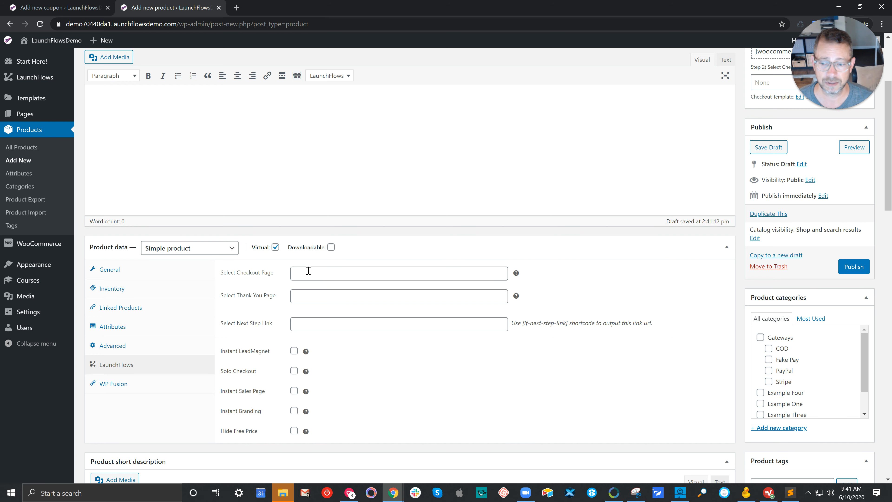
pyautogui.click(851, 266)
# Publish the coupon and restrict its use to XYZ Product.
pyautogui.click(57, 8)
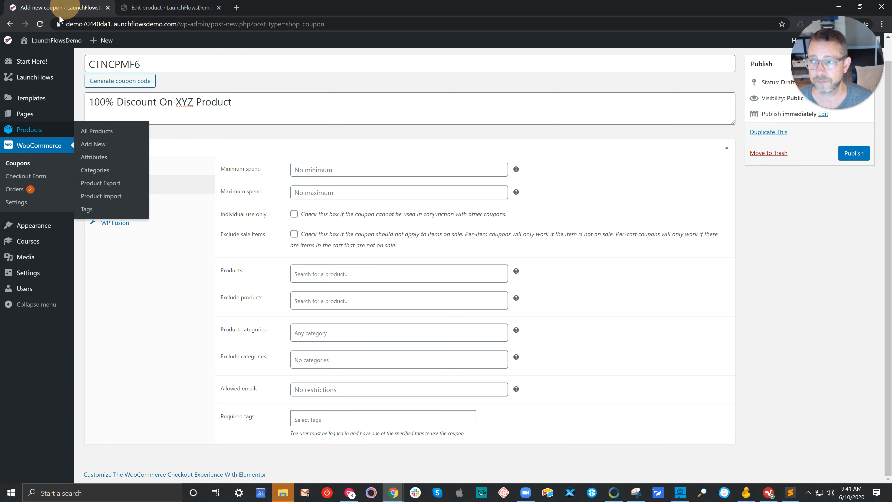
pyautogui.click(853, 153)
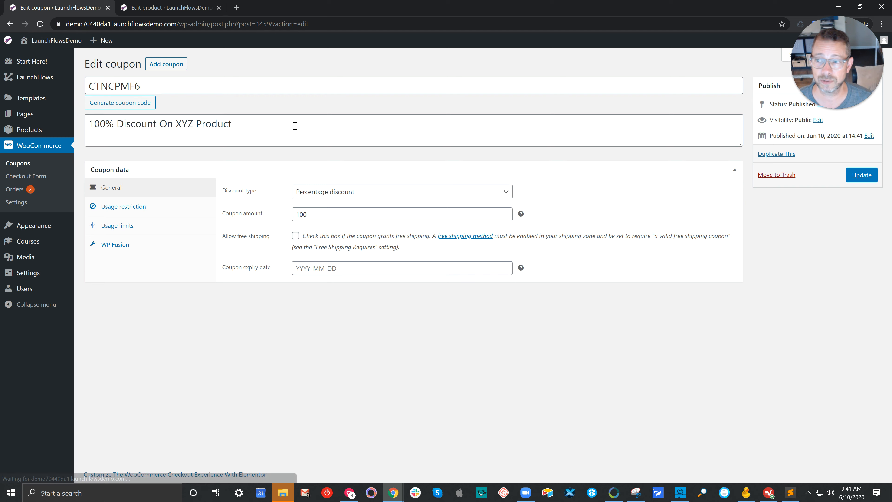
pyautogui.click(142, 206)
pyautogui.click(321, 300)
pyautogui.write('x')
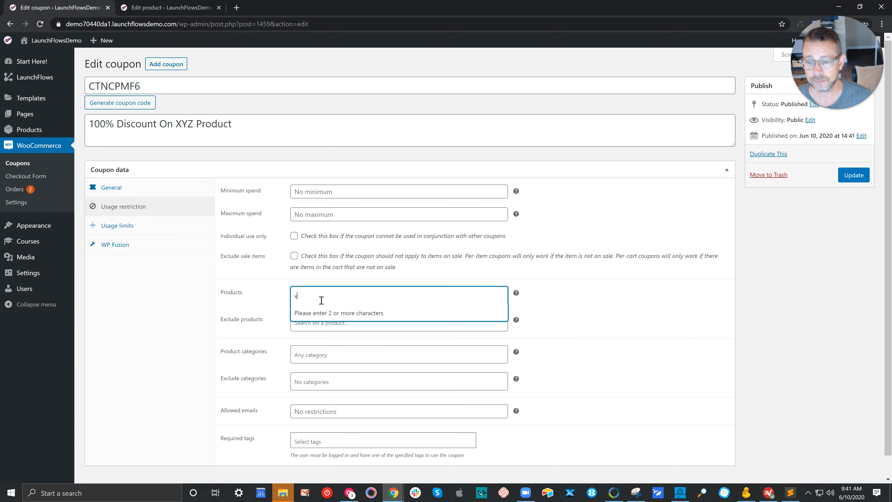
pyautogui.write('yz')
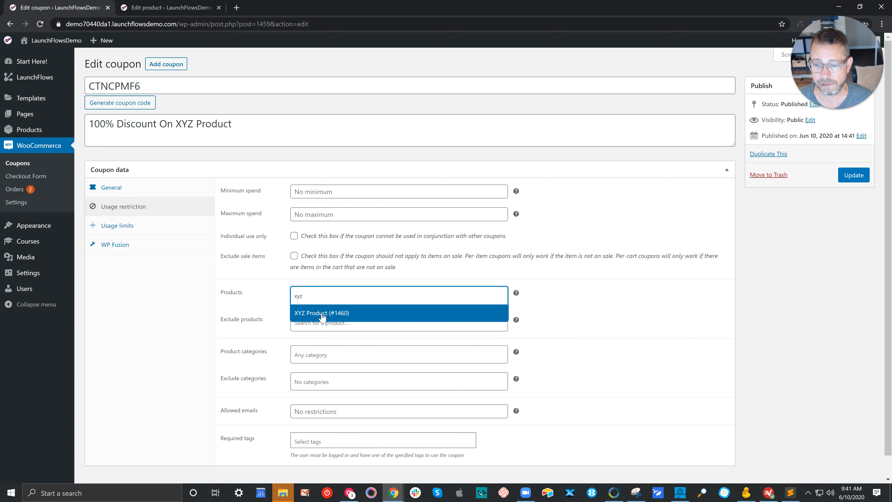
pyautogui.click(321, 313)
# Restrict the coupon to individual use only so it cannot be combined with other coupons.
pyautogui.scroll(-1, 545, 299)
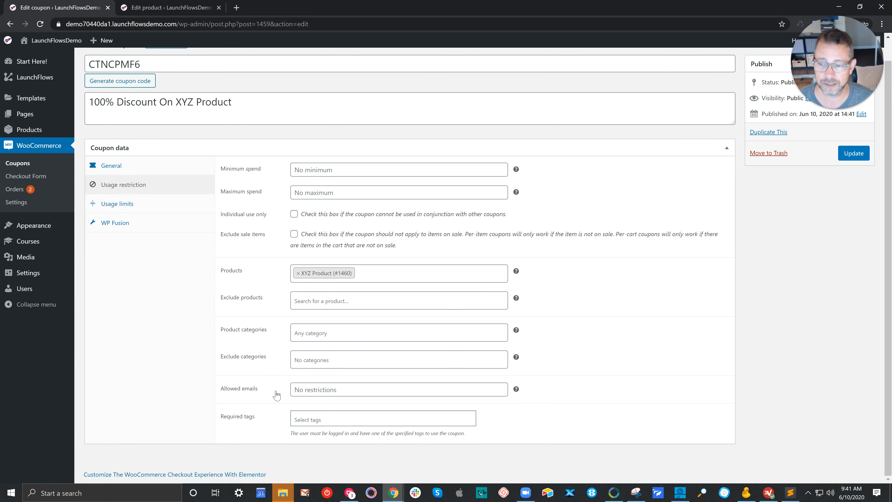
pyautogui.moveTo(267, 215); pyautogui.dragTo(235, 216)
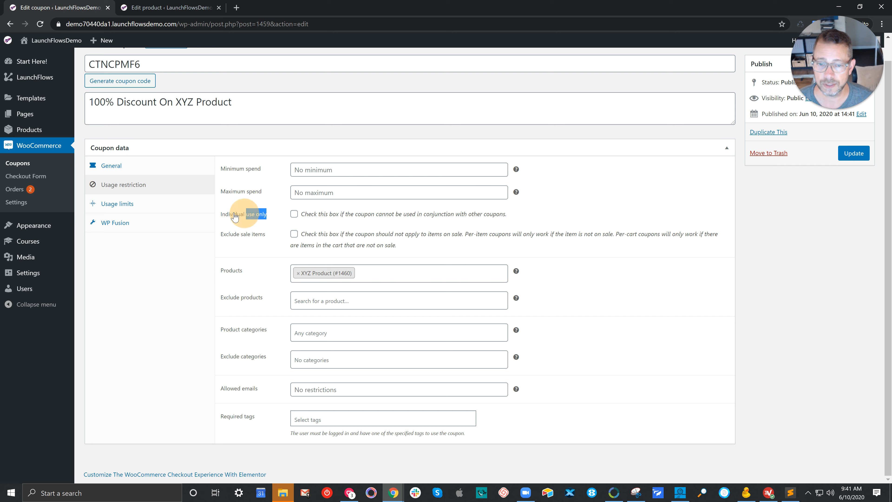
pyautogui.click(215, 214)
pyautogui.click(294, 216)
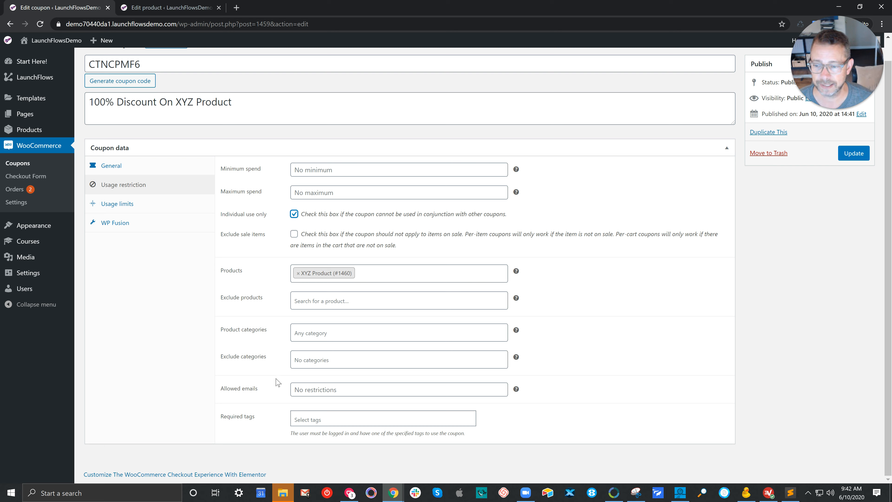
# Try per-user usage limits of 1 and 2 on the coupon, and clear the limit again.
pyautogui.moveTo(264, 421); pyautogui.dragTo(224, 419)
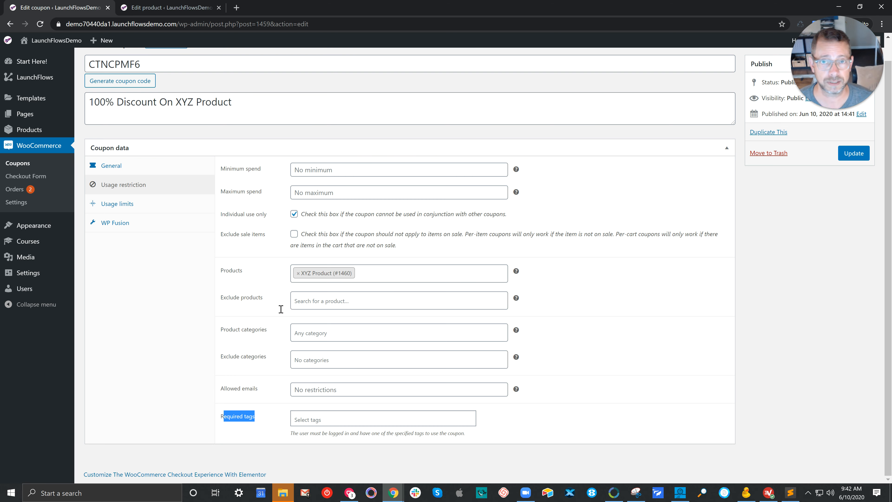
pyautogui.click(127, 204)
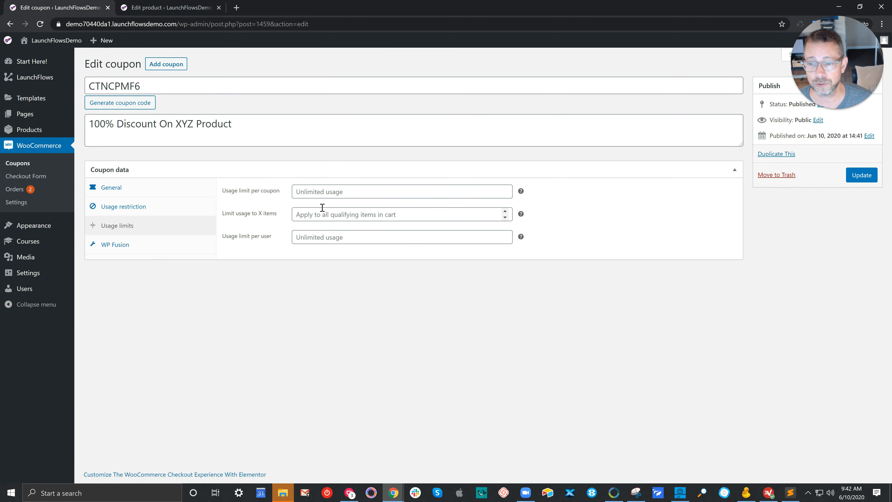
pyautogui.moveTo(271, 236); pyautogui.dragTo(240, 236)
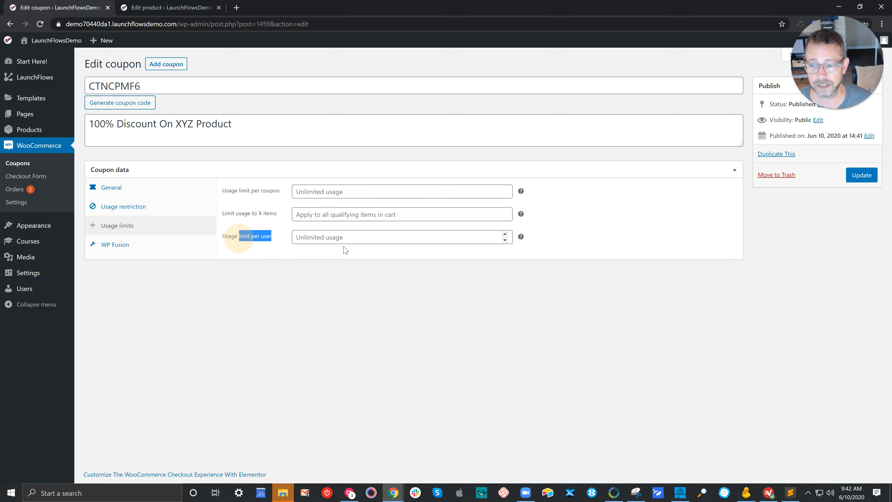
pyautogui.click(344, 237)
pyautogui.write('1')
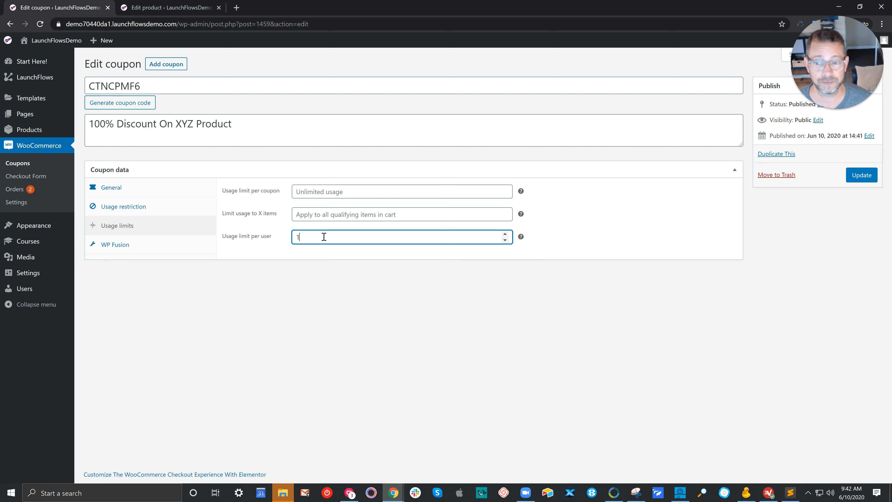
pyautogui.moveTo(312, 238); pyautogui.dragTo(290, 240)
pyautogui.write('2')
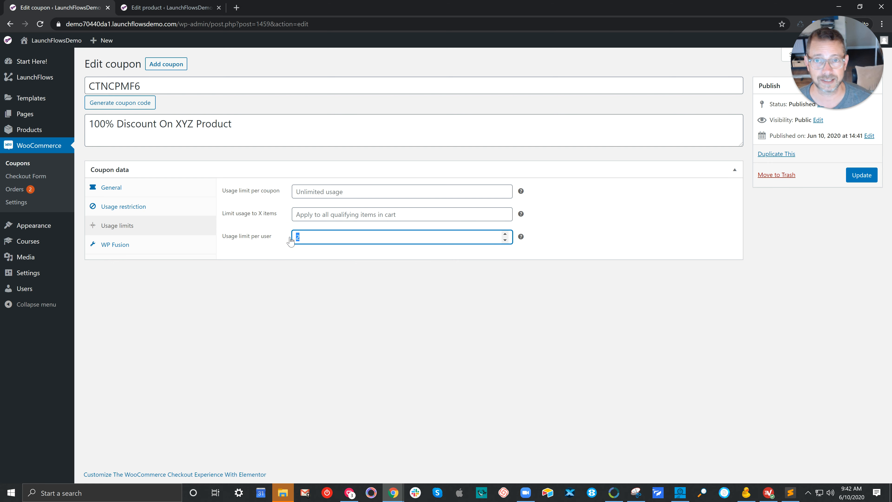
pyautogui.press('BackSpace')
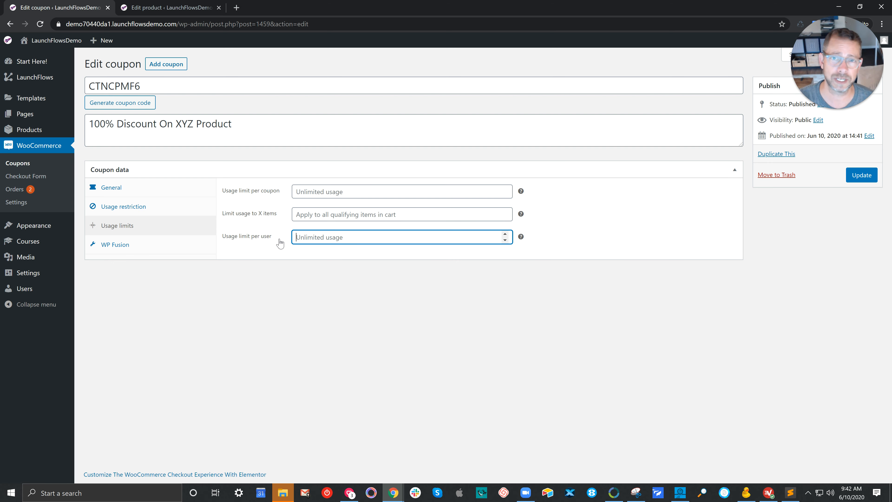
# Review the coupon's WP Fusion settings for auto-apply tags and tags applied when used, and update the coupon.
pyautogui.click(142, 248)
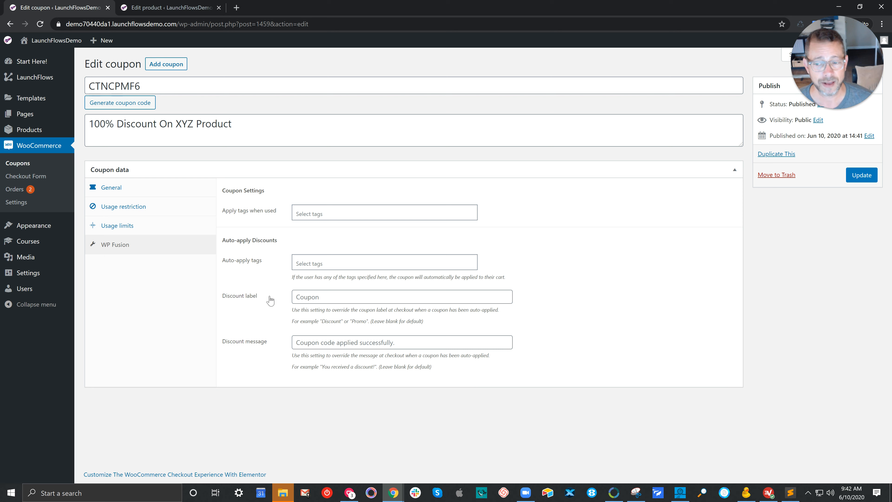
pyautogui.moveTo(256, 263); pyautogui.dragTo(241, 262)
pyautogui.click(217, 264)
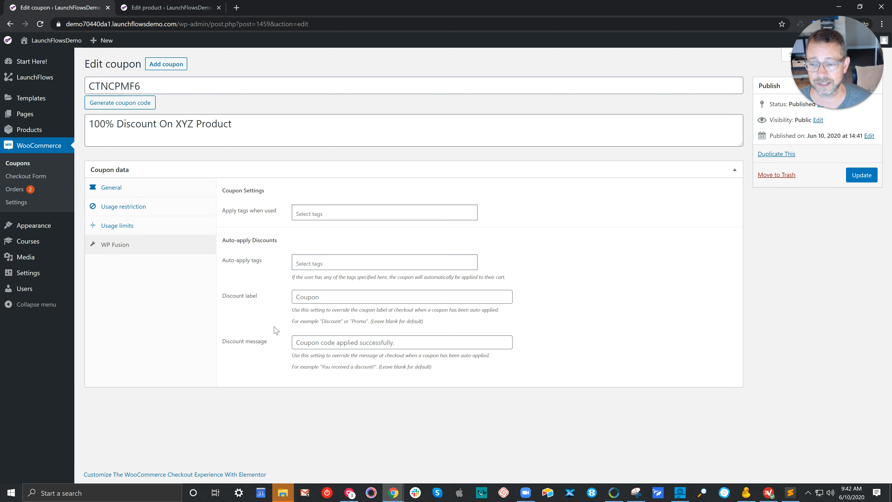
pyautogui.moveTo(284, 215); pyautogui.dragTo(243, 211)
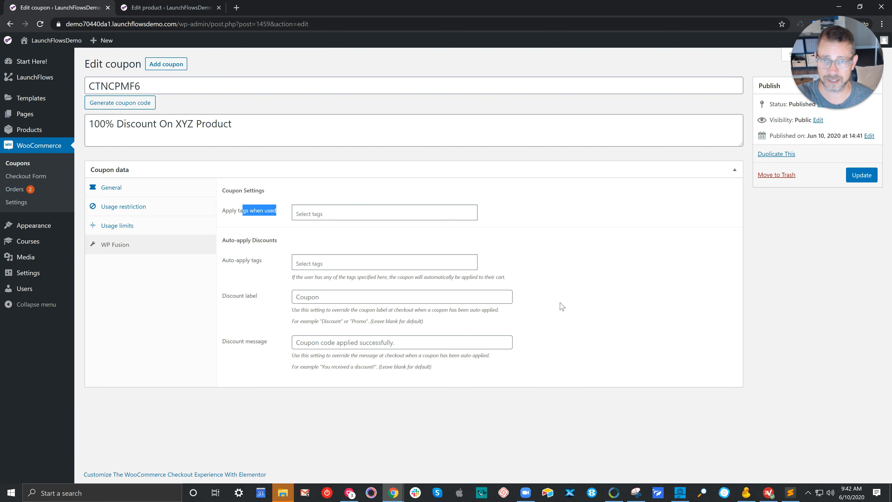
pyautogui.click(861, 175)
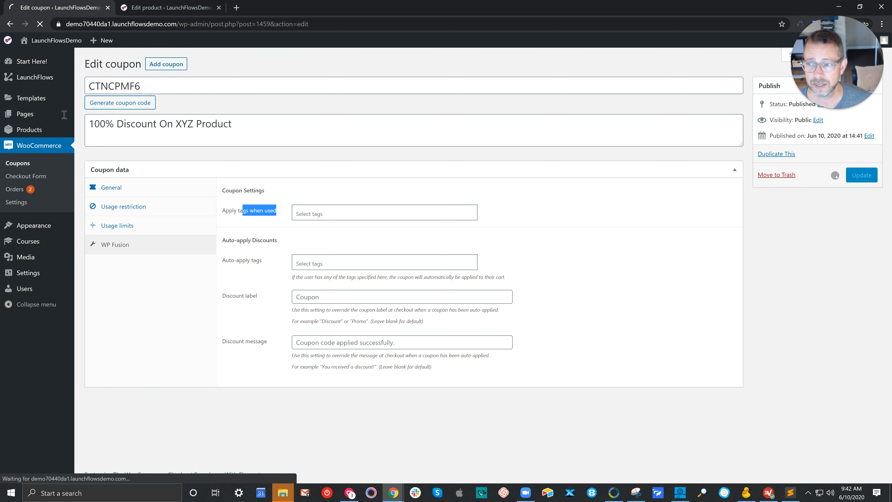
# Replace the generated coupon code with a person's first name in capitals and update the coupon.
pyautogui.doubleClick(162, 114)
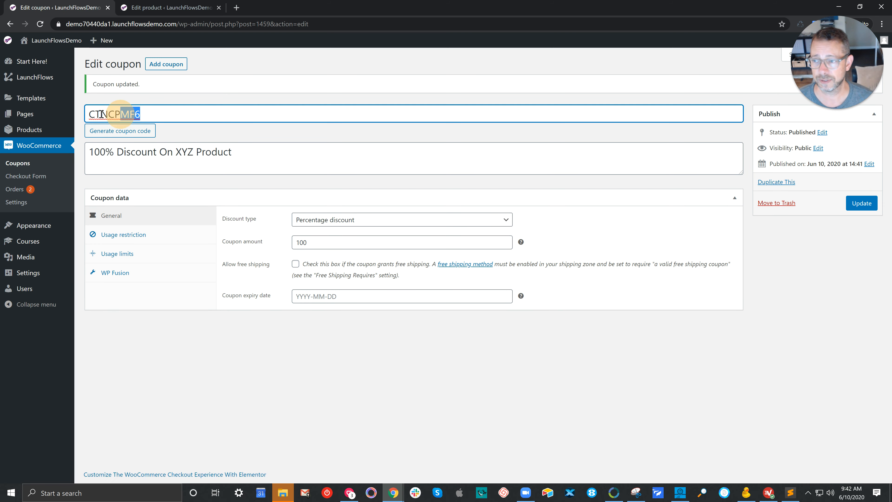
pyautogui.write('SA')
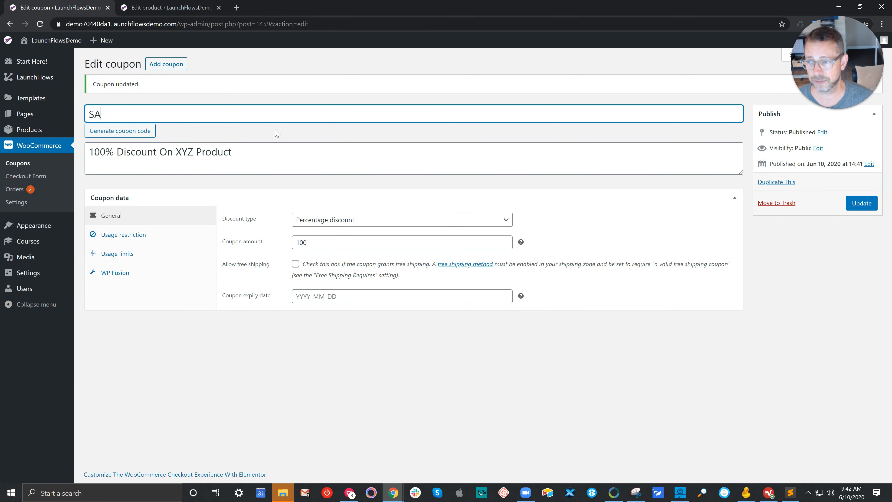
pyautogui.write('SCHA')
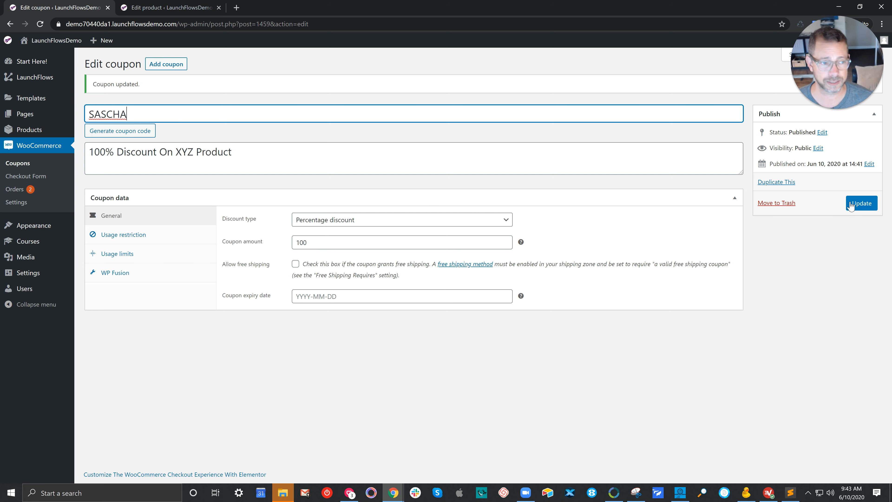
pyautogui.click(857, 203)
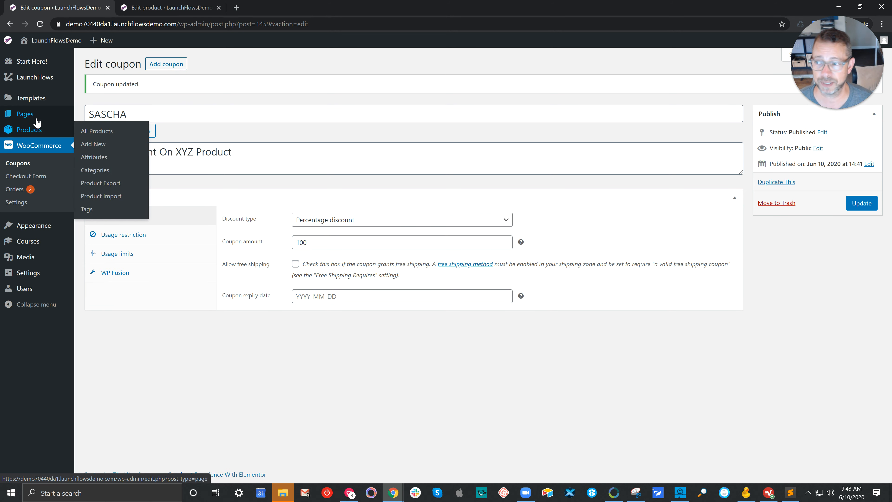
# Create a new page titled "Checkout XYZ Product" and publish it.
pyautogui.click(88, 121)
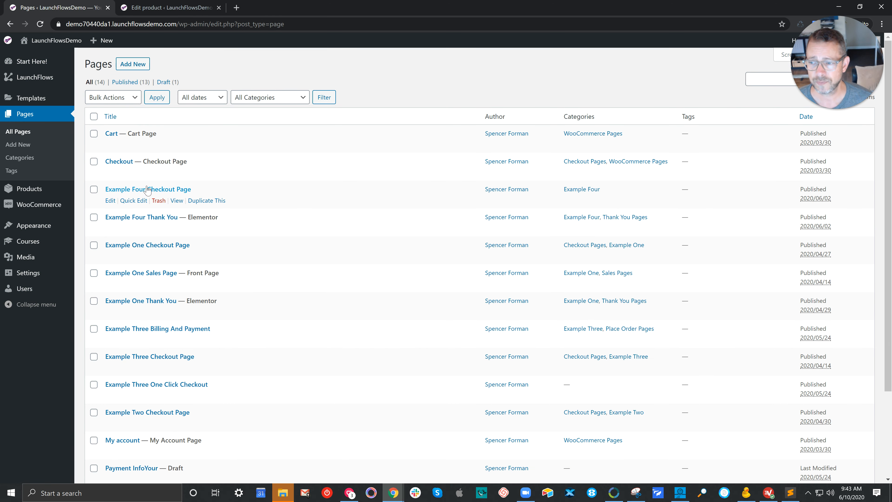
pyautogui.click(140, 68)
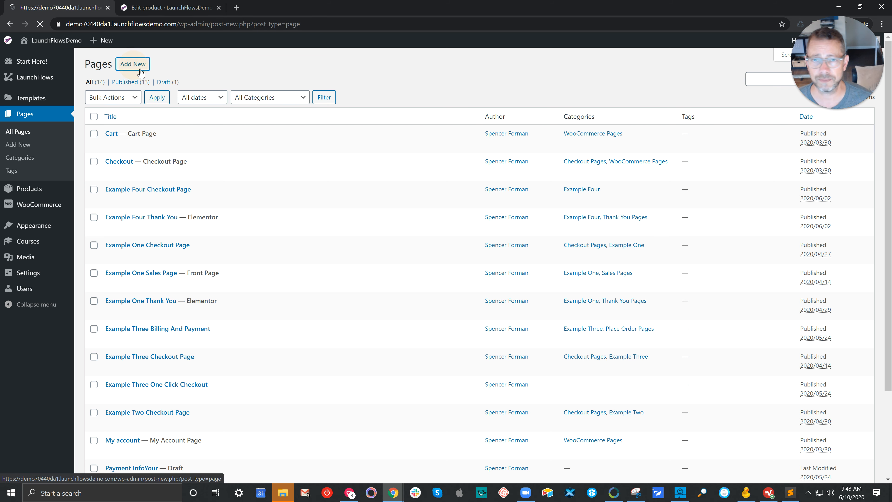
pyautogui.click(268, 90)
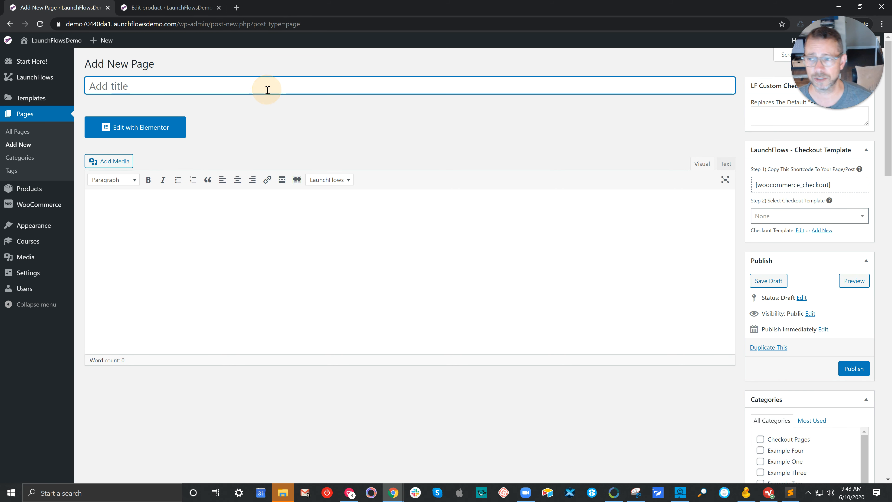
pyautogui.write('Ch')
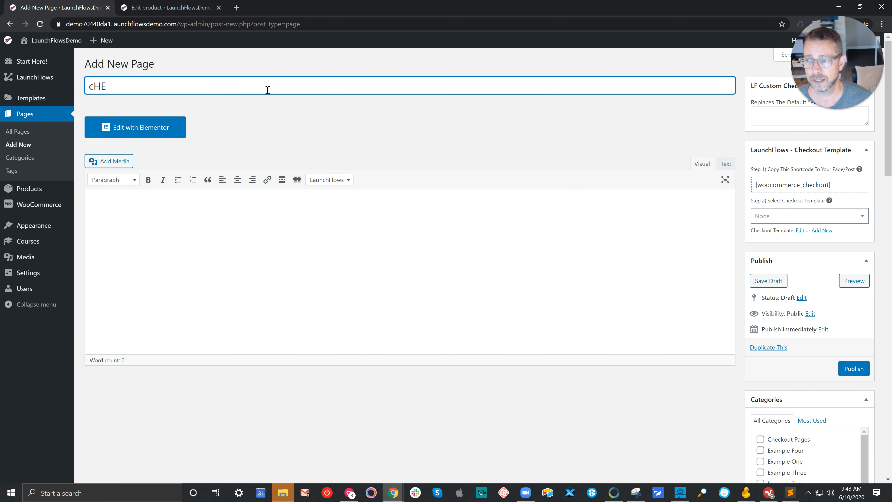
pyautogui.press('BackSpace')
pyautogui.press('BackSpace')
pyautogui.write('Checkout ')
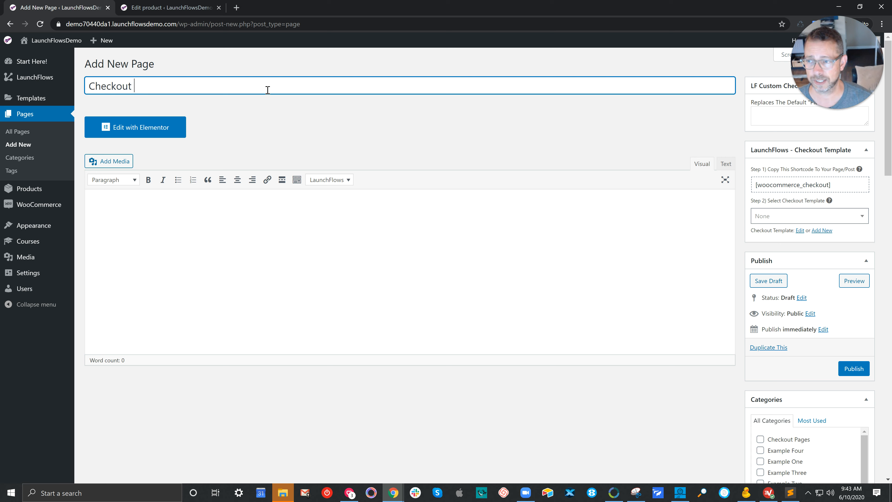
pyautogui.write('XYZ Product')
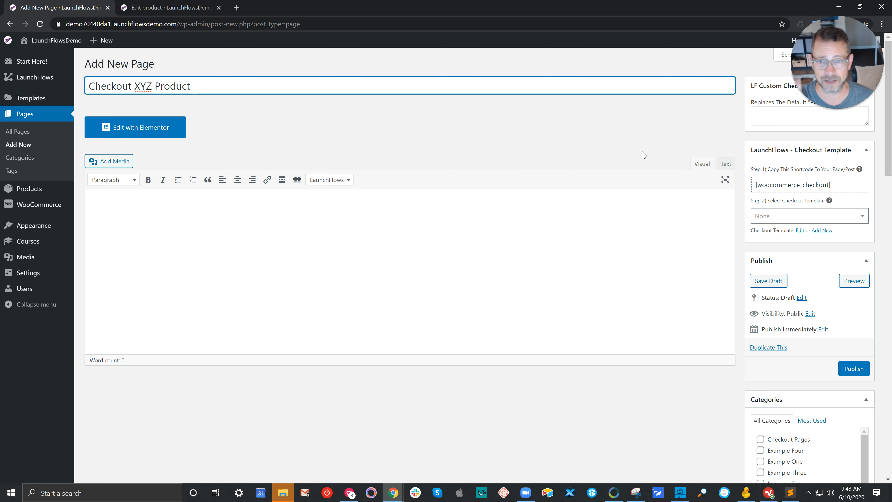
pyautogui.click(856, 367)
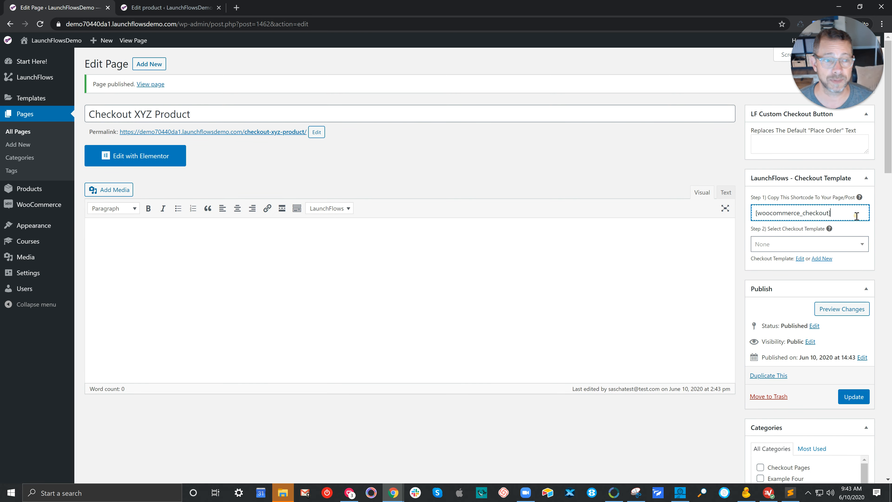
# Copy the [woocommerce_checkout] shortcode into the page content and update the page.
pyautogui.moveTo(843, 213); pyautogui.dragTo(756, 213)
pyautogui.hotkey('ctrl', 'c')
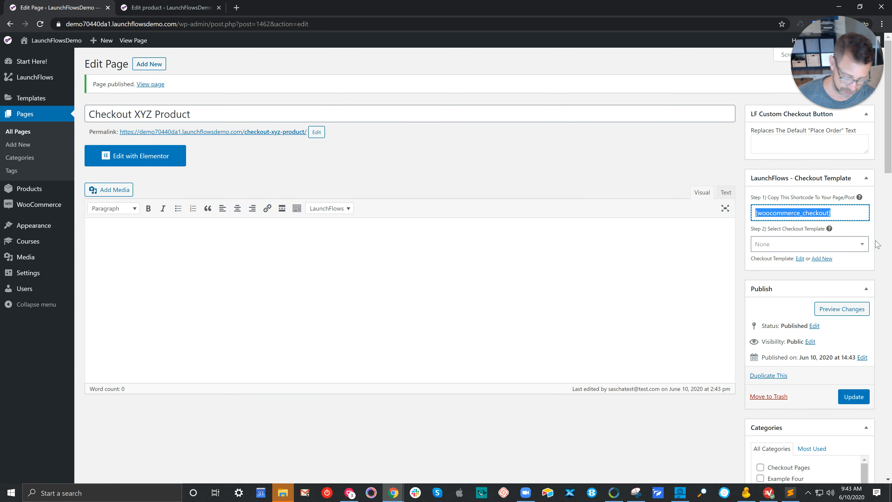
pyautogui.click(482, 290)
pyautogui.hotkey('ctrl', 'v')
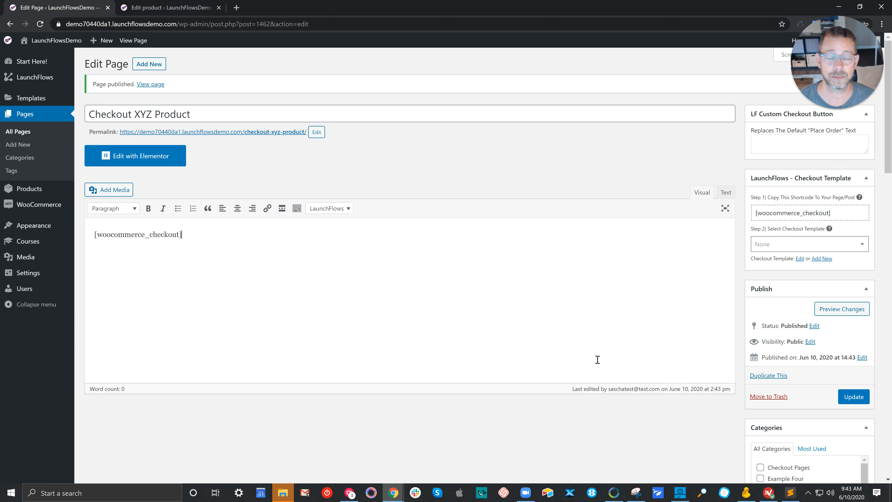
pyautogui.click(853, 395)
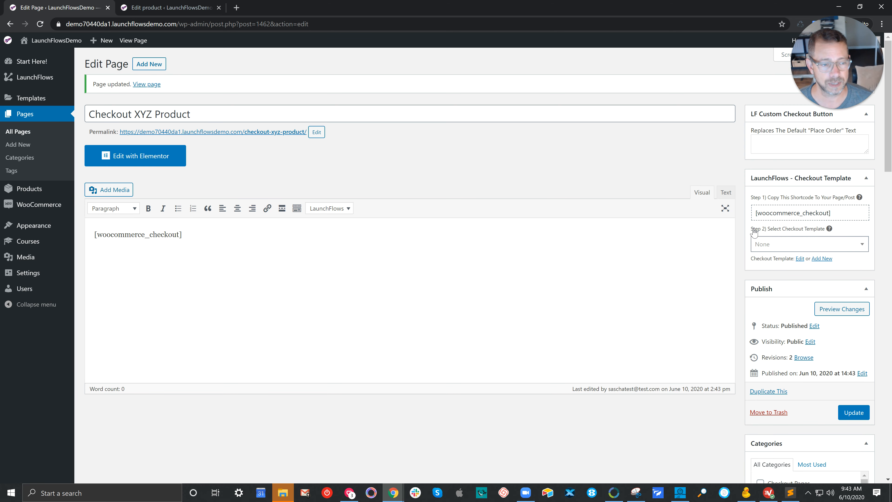
# Create a new checkout template of type Section named "XYZ Product Checkout Layout".
pyautogui.moveTo(754, 232); pyautogui.dragTo(864, 230)
pyautogui.click(857, 230)
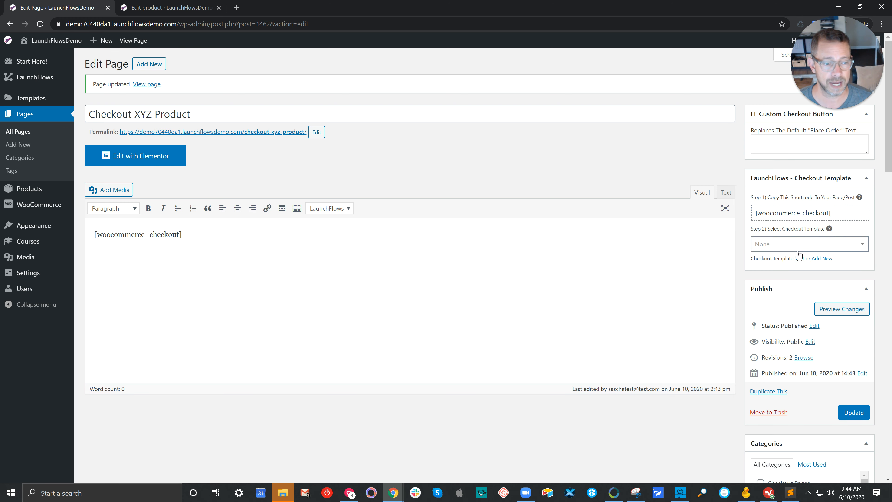
pyautogui.click(815, 259)
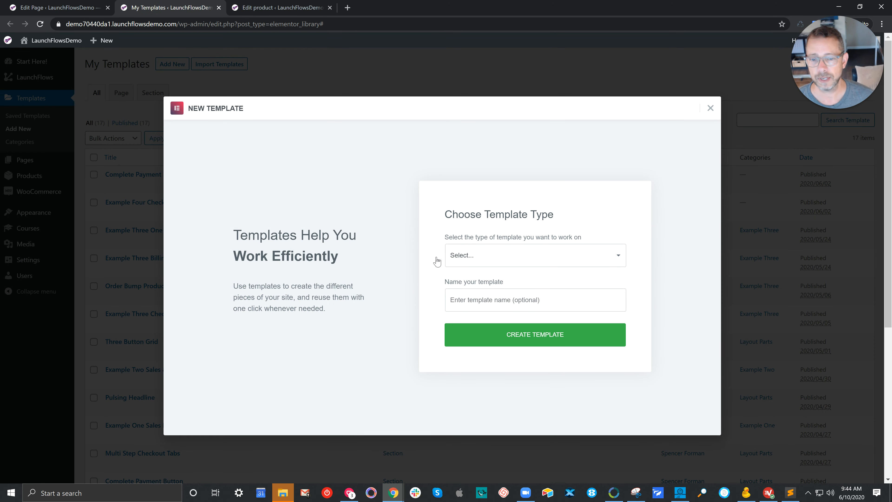
pyautogui.click(451, 256)
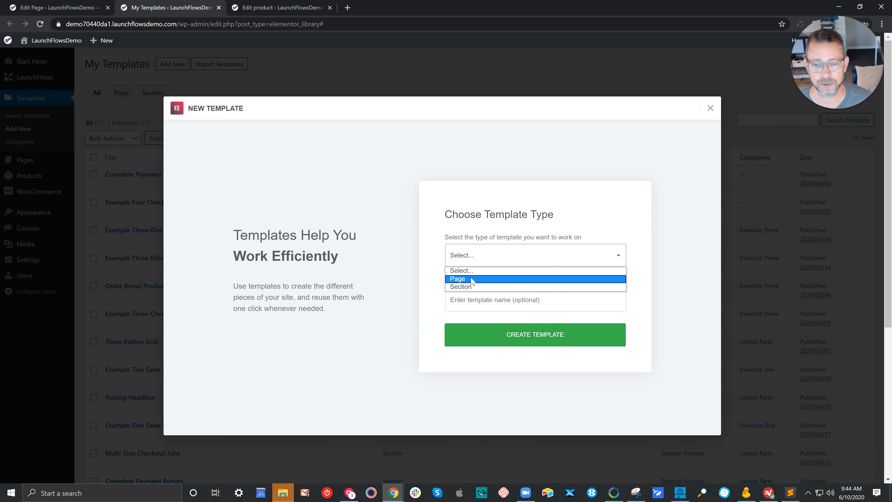
pyautogui.click(474, 286)
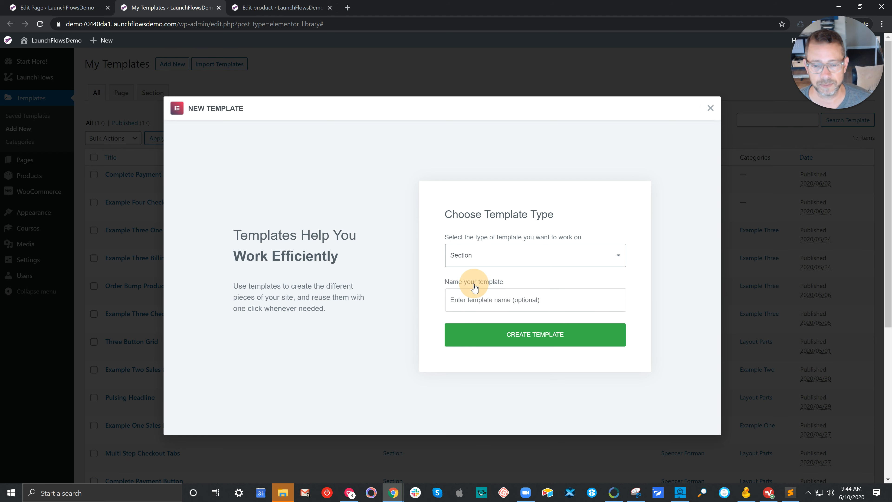
pyautogui.click(488, 298)
pyautogui.write('XYZ Product Checkout Layout')
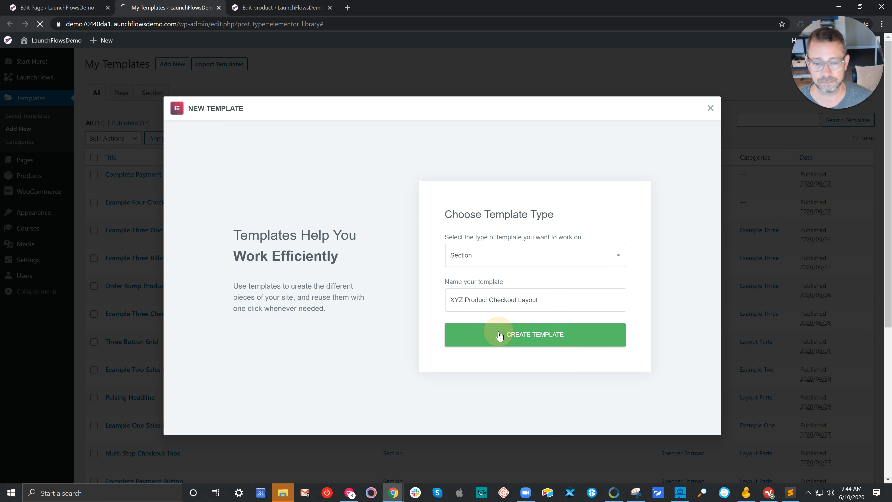
pyautogui.click(499, 335)
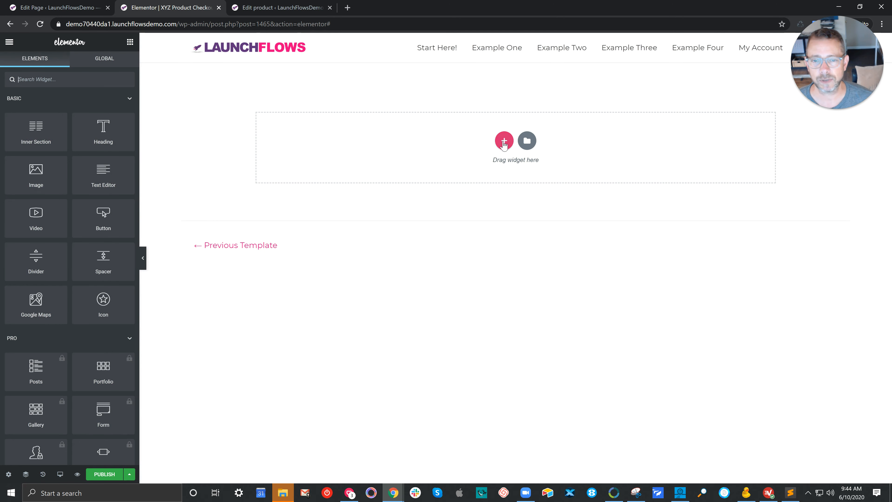
# Add a two-column section to the template and place a LaunchFlows Components widget in its first column.
pyautogui.click(502, 141)
pyautogui.click(437, 171)
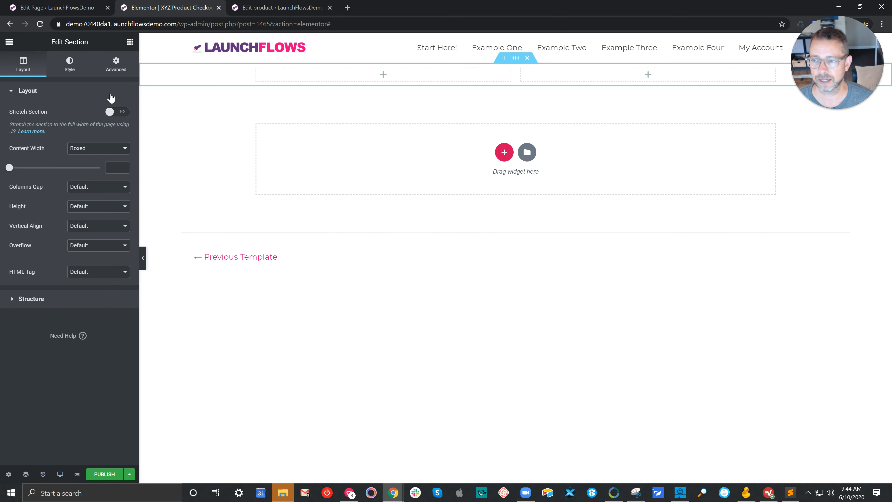
pyautogui.click(131, 43)
pyautogui.click(94, 79)
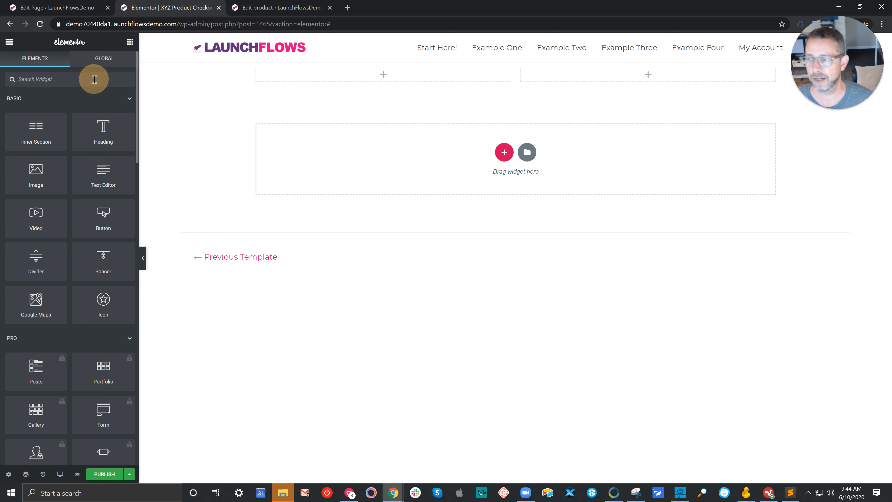
pyautogui.write('launch')
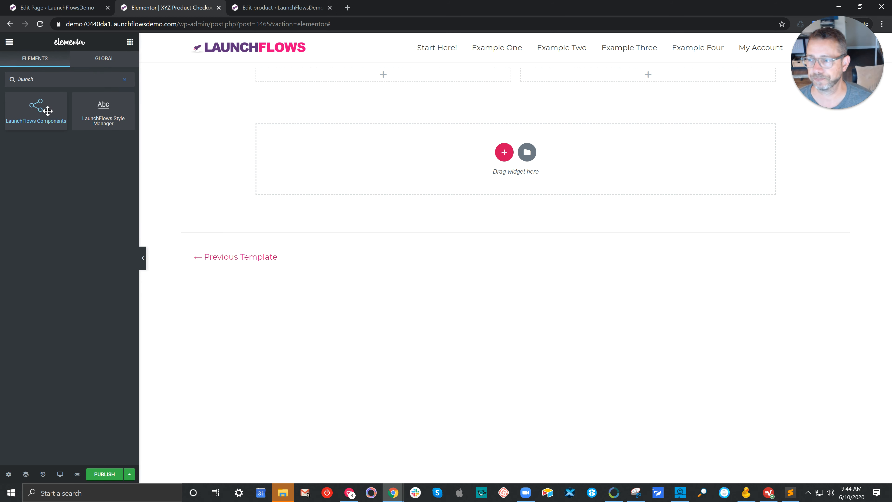
pyautogui.moveTo(36, 105); pyautogui.dragTo(323, 76)
# Duplicate the LaunchFlows Components widget five times so the first column holds six of them.
pyautogui.rightClick(322, 77)
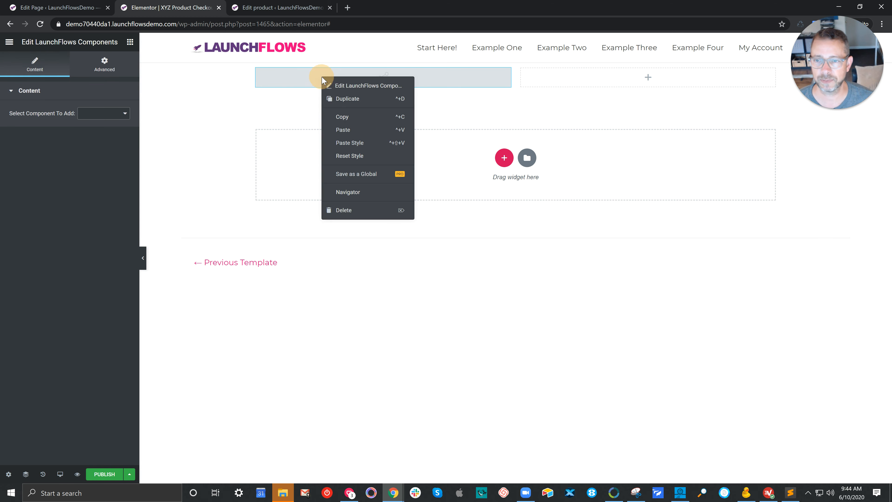
pyautogui.click(331, 101)
pyautogui.rightClick(325, 77)
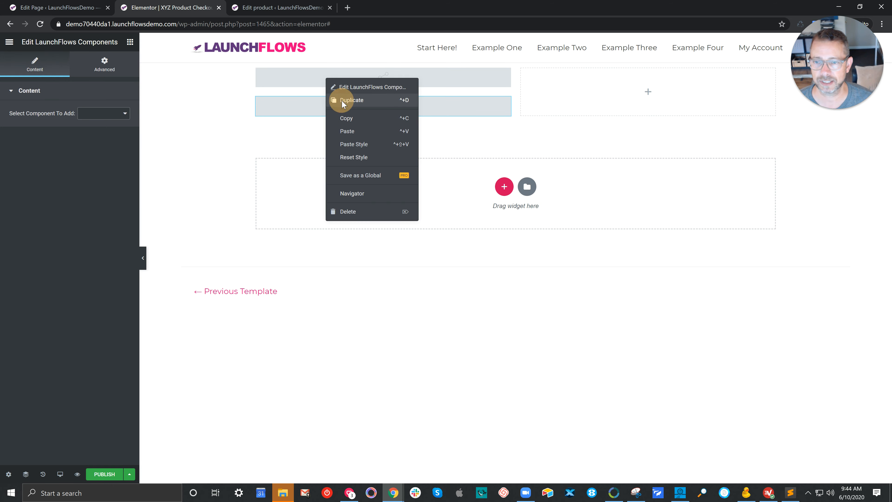
pyautogui.click(341, 100)
pyautogui.rightClick(337, 78)
pyautogui.click(342, 98)
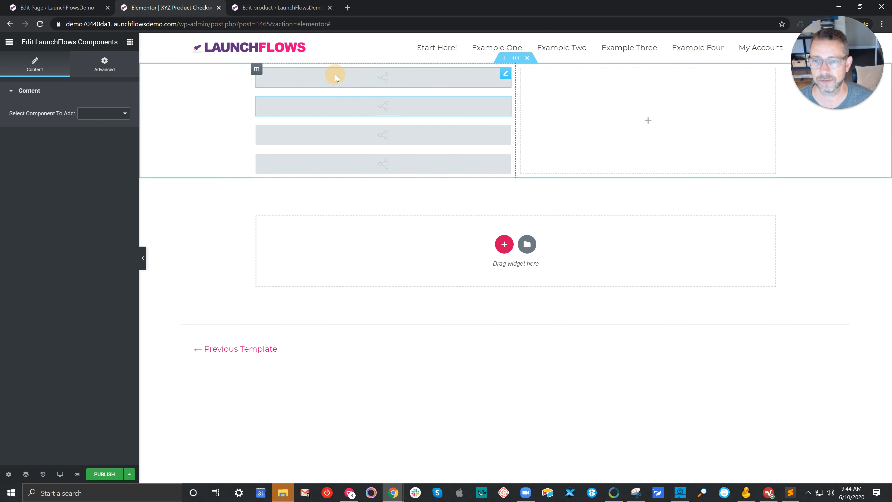
pyautogui.rightClick(333, 75)
pyautogui.click(350, 101)
pyautogui.rightClick(334, 79)
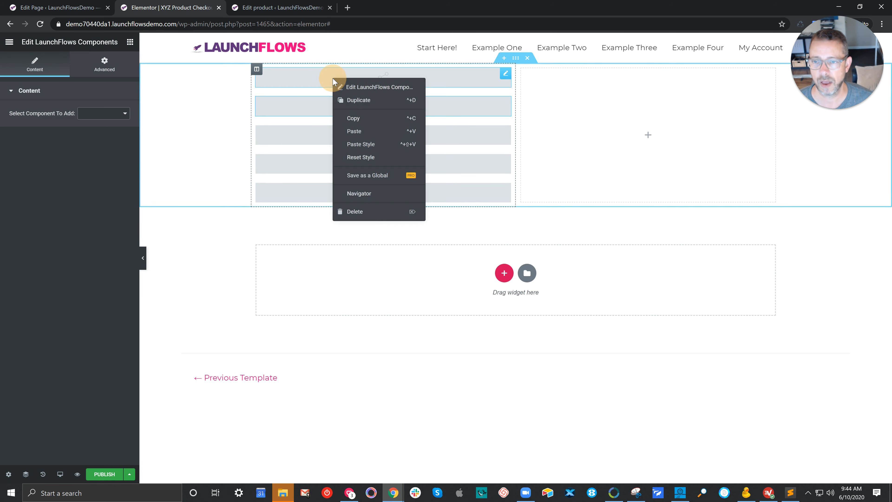
pyautogui.click(340, 99)
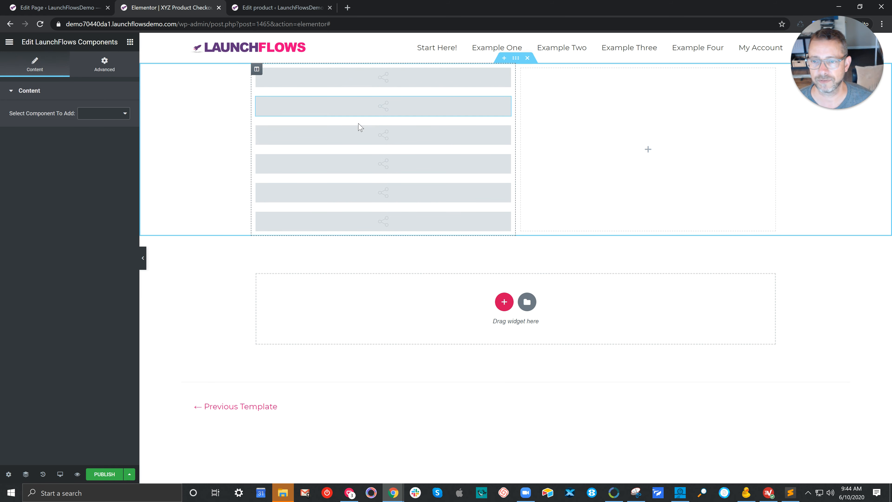
# Assign the Billing, Review and Payment field components to the first three widgets, in that order.
pyautogui.click(101, 114)
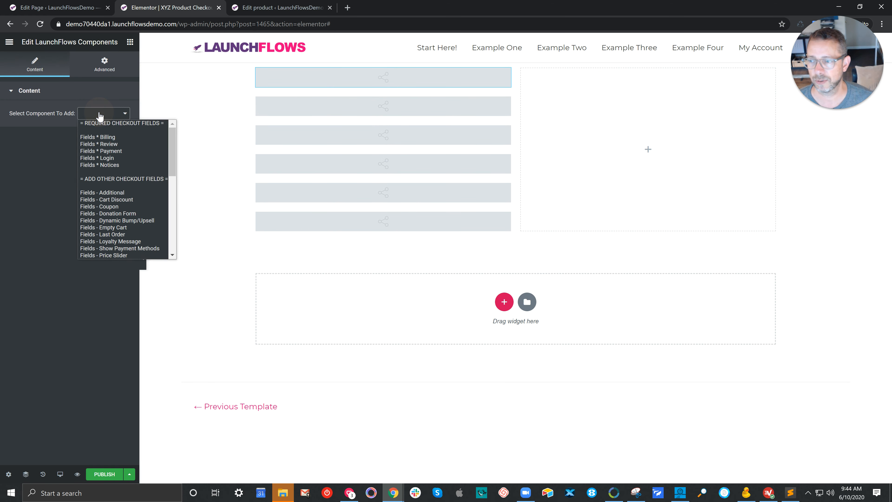
pyautogui.click(116, 137)
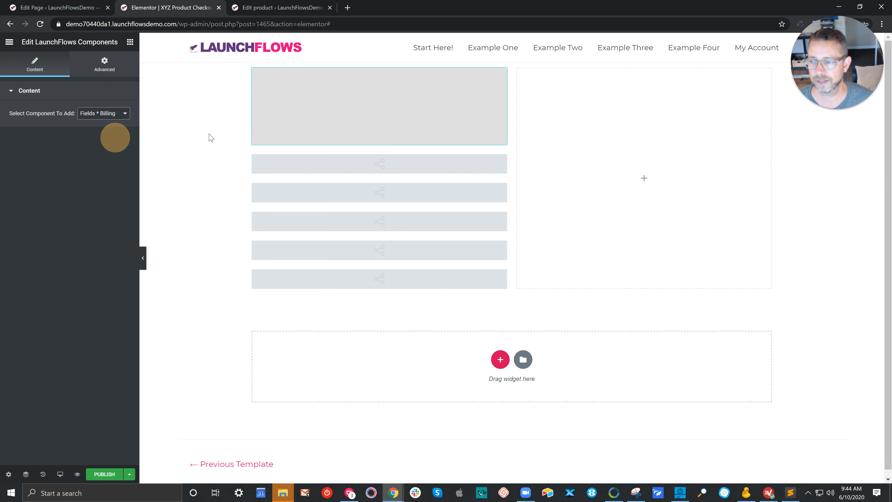
pyautogui.click(101, 114)
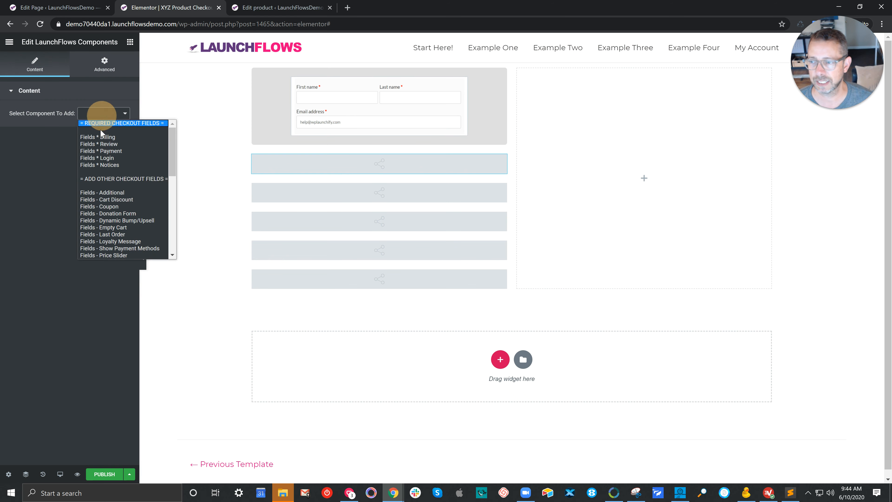
pyautogui.click(104, 144)
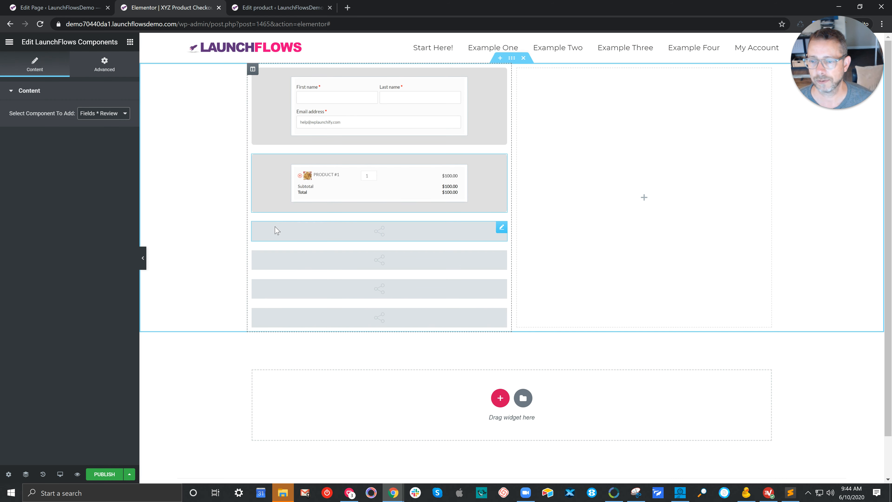
pyautogui.click(109, 113)
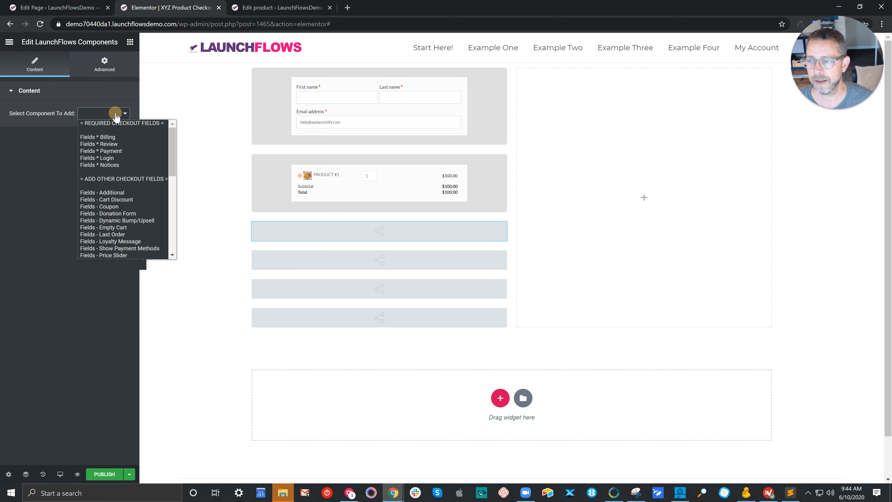
pyautogui.click(117, 156)
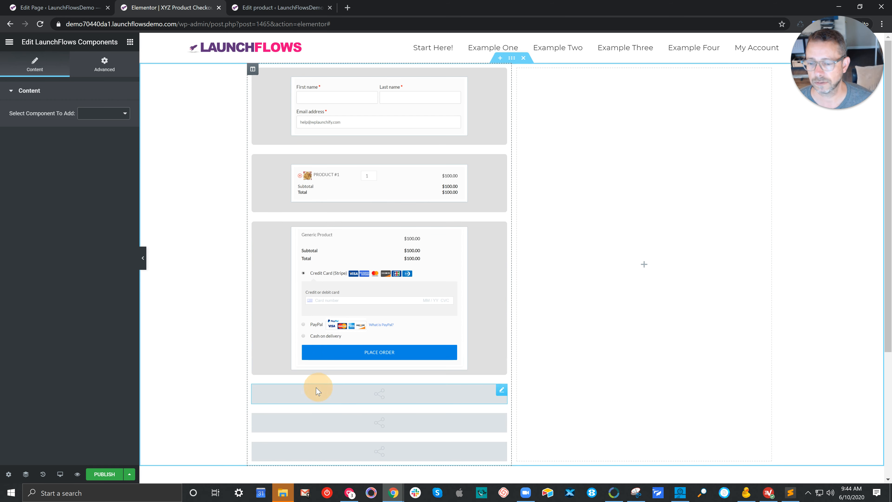
# Set the fourth widget's component to Fields * Login.
pyautogui.click(314, 386)
pyautogui.click(115, 114)
pyautogui.click(105, 152)
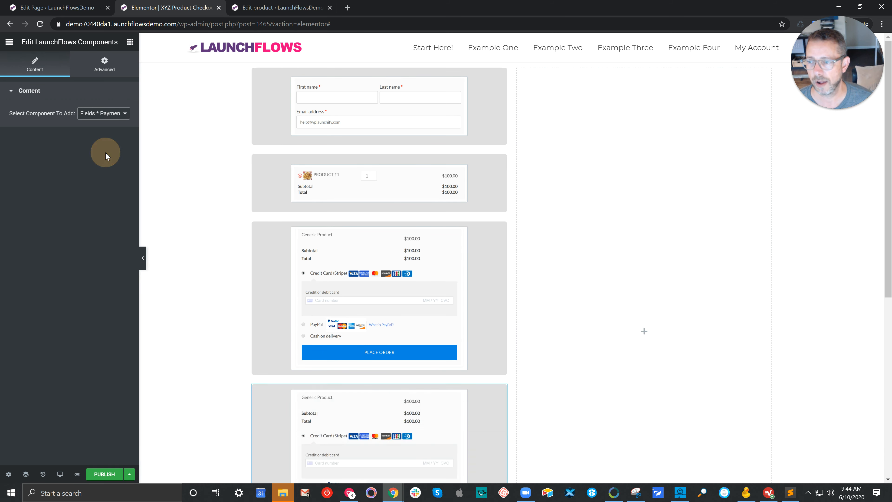
pyautogui.scroll(-5, 324, 320)
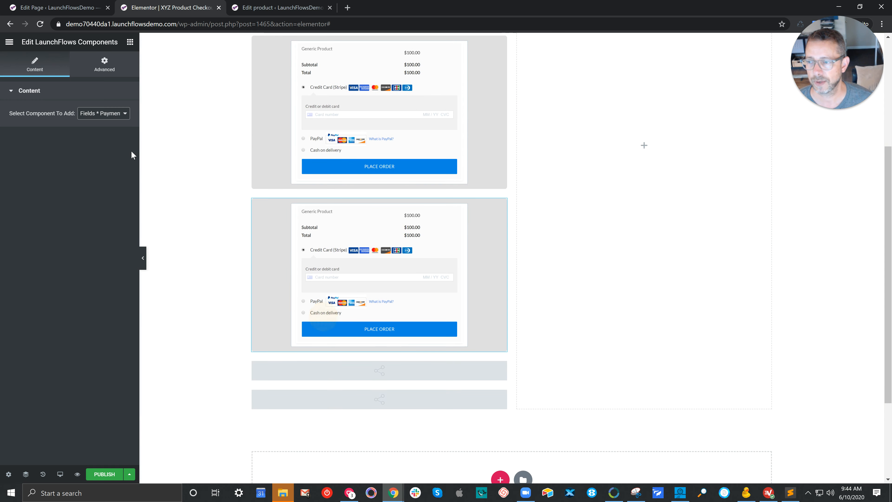
pyautogui.click(106, 114)
pyautogui.click(109, 156)
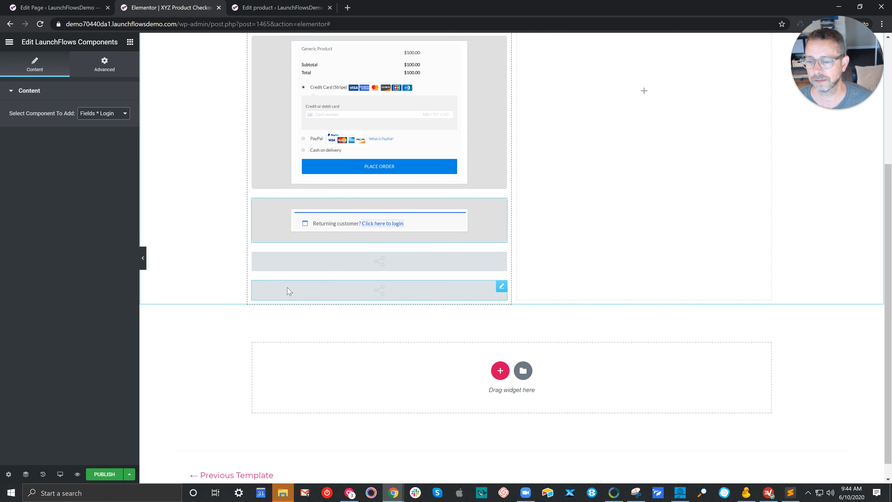
# Set the fifth widget's component to Fields * Notices and the sixth widget's to Fields - Coupon.
pyautogui.click(316, 260)
pyautogui.click(93, 115)
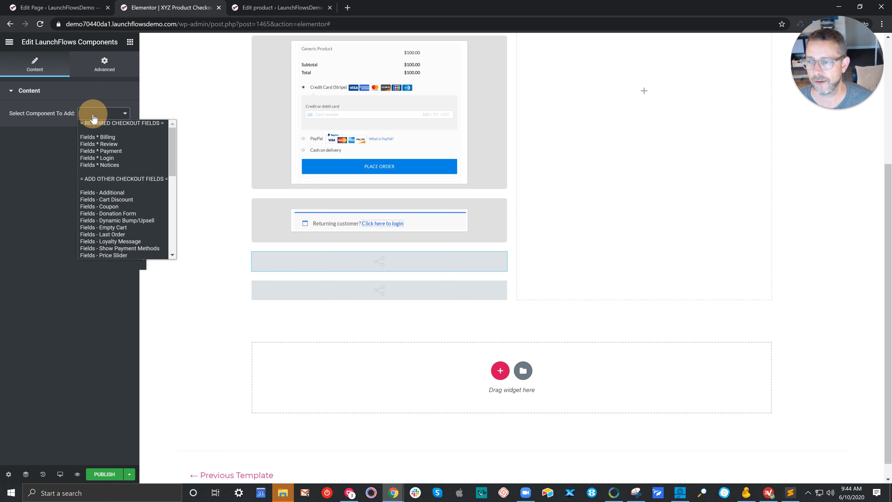
pyautogui.click(103, 165)
pyautogui.click(323, 328)
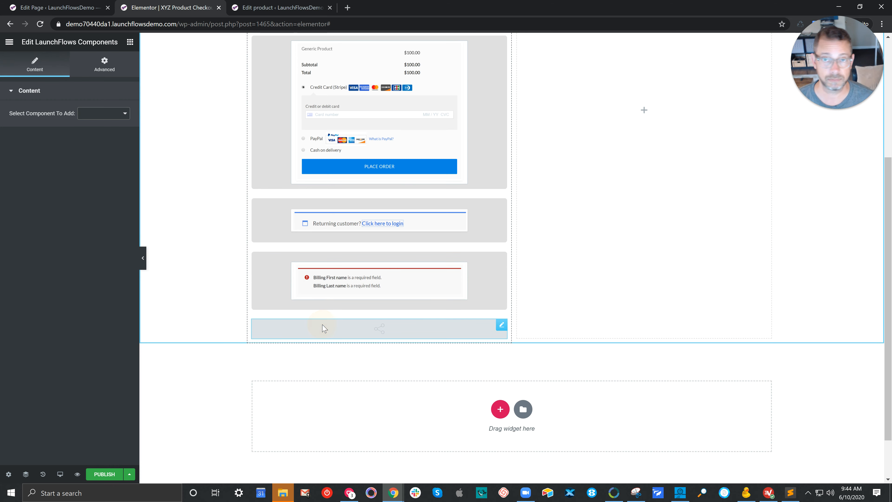
pyautogui.click(91, 114)
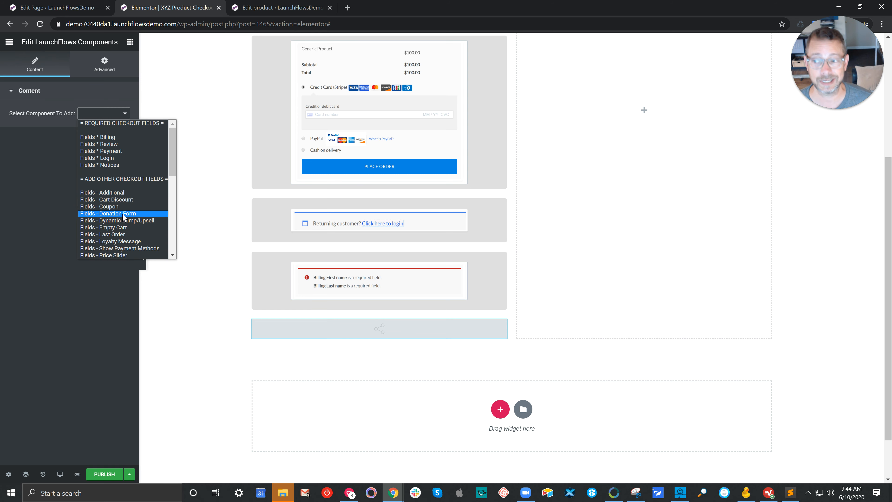
pyautogui.click(124, 206)
# Move the Review, Payment and Coupon components into the second column, leaving Billing, Notices and Login in the first, and publish the template.
pyautogui.scroll(5, 418, 246)
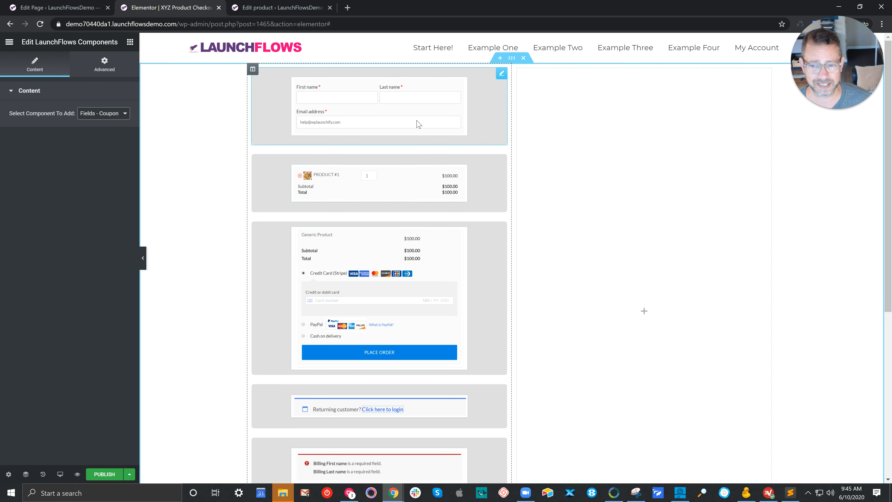
pyautogui.moveTo(473, 174); pyautogui.dragTo(685, 134)
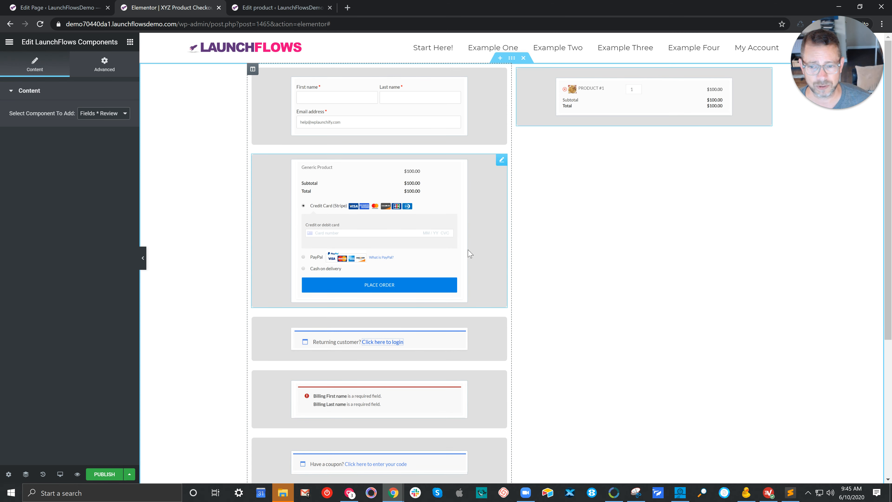
pyautogui.moveTo(470, 253); pyautogui.dragTo(660, 148)
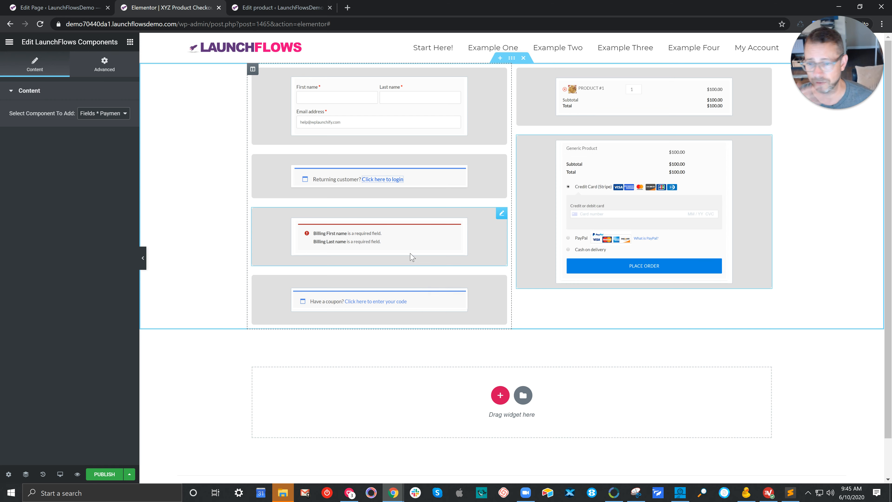
pyautogui.moveTo(498, 158); pyautogui.dragTo(562, 268)
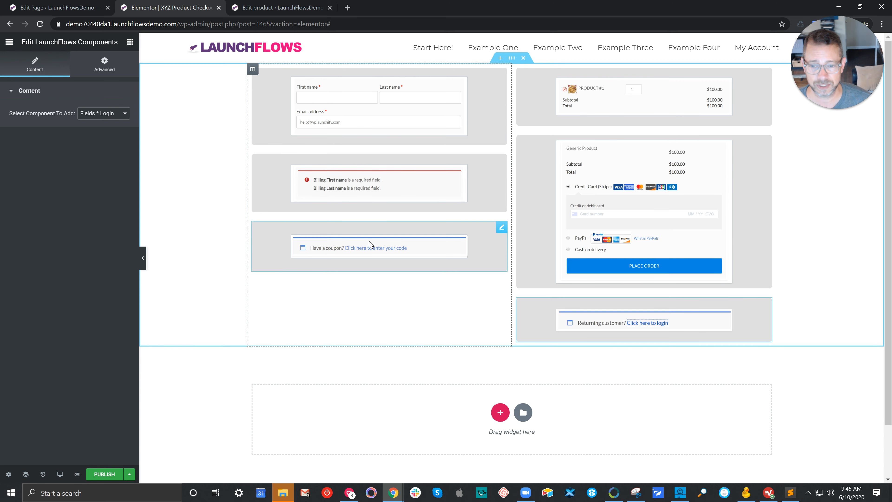
pyautogui.moveTo(598, 325); pyautogui.dragTo(594, 306)
pyautogui.click(116, 474)
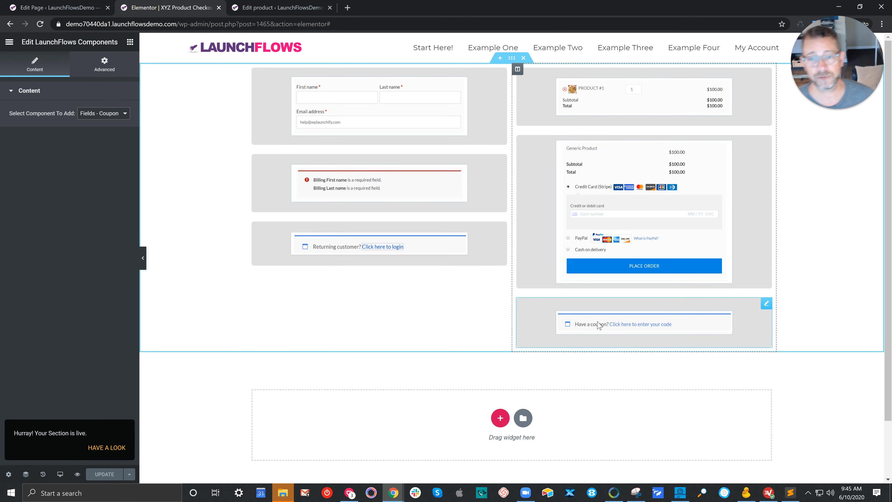
# Hide the Coupon component on desktop, tablet and mobile through its responsive visibility settings, and update the template.
pyautogui.click(764, 307)
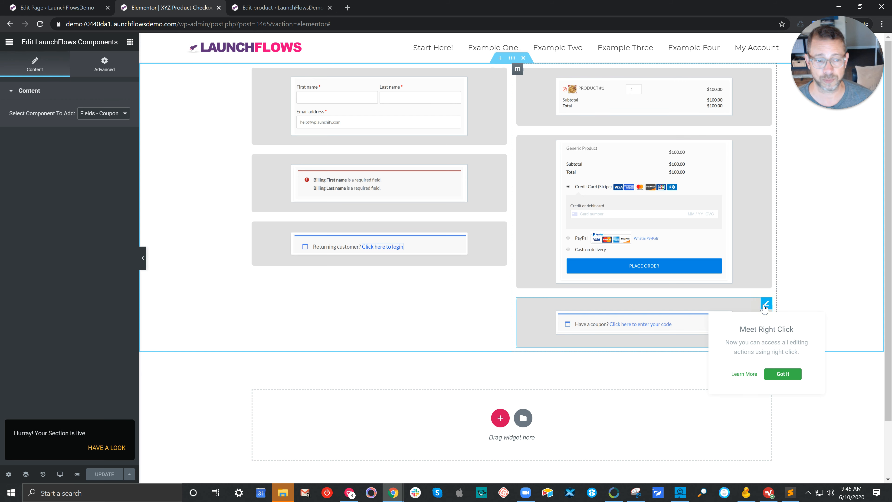
pyautogui.click(725, 303)
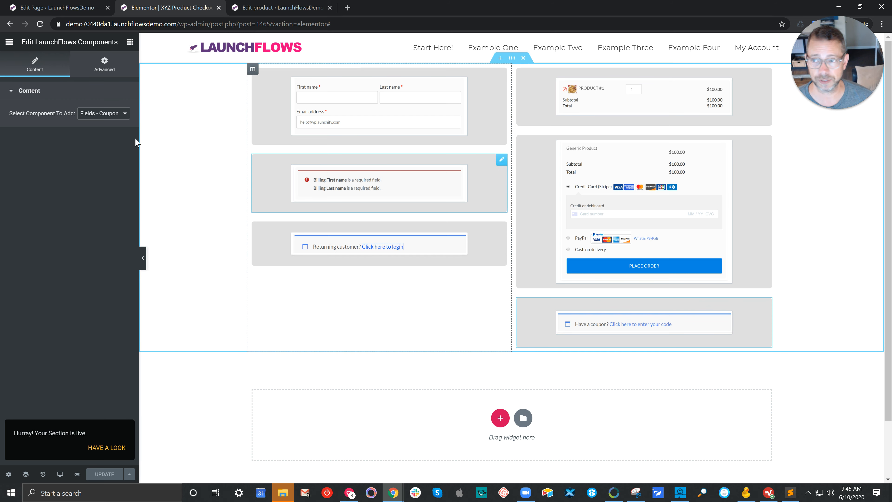
pyautogui.click(114, 71)
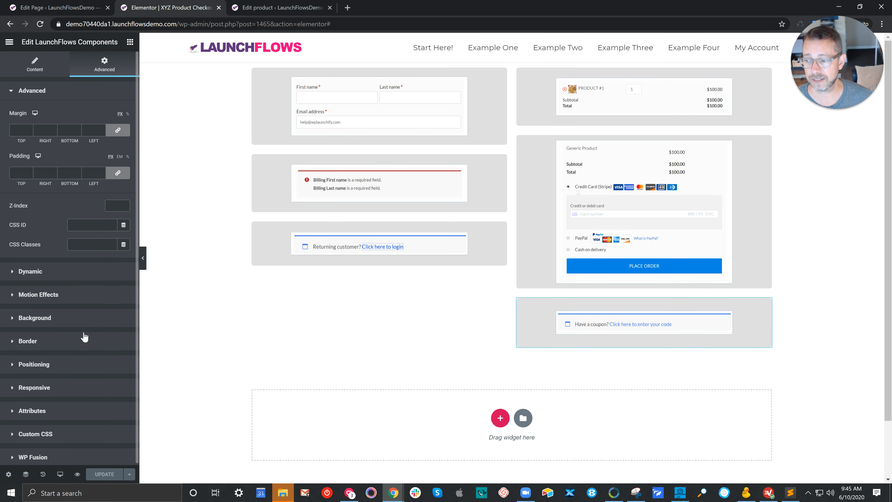
pyautogui.click(72, 391)
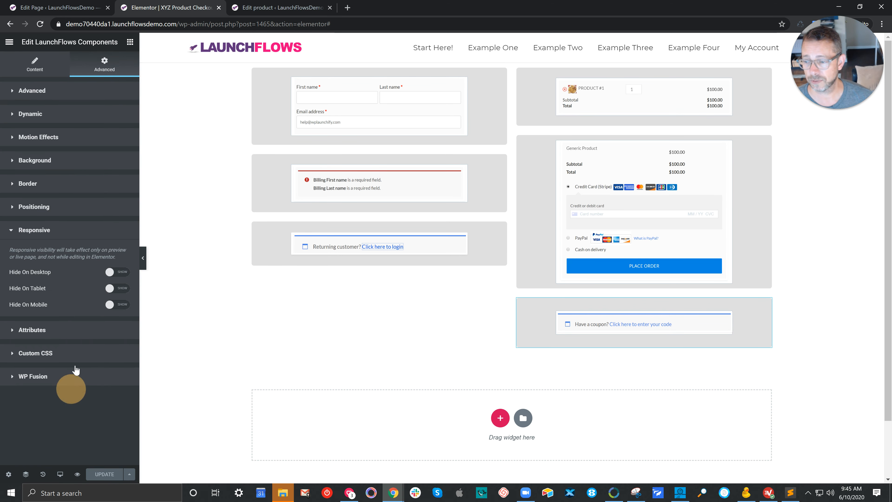
pyautogui.click(119, 273)
pyautogui.click(119, 289)
pyautogui.click(123, 305)
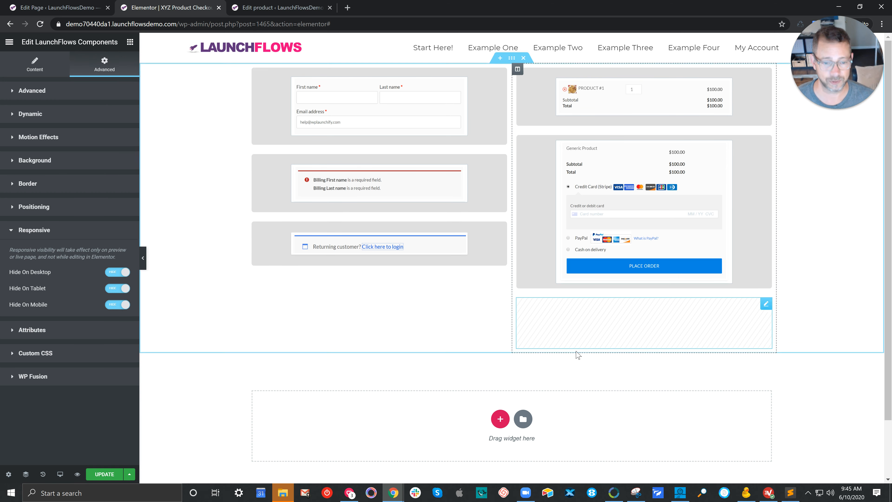
pyautogui.click(95, 474)
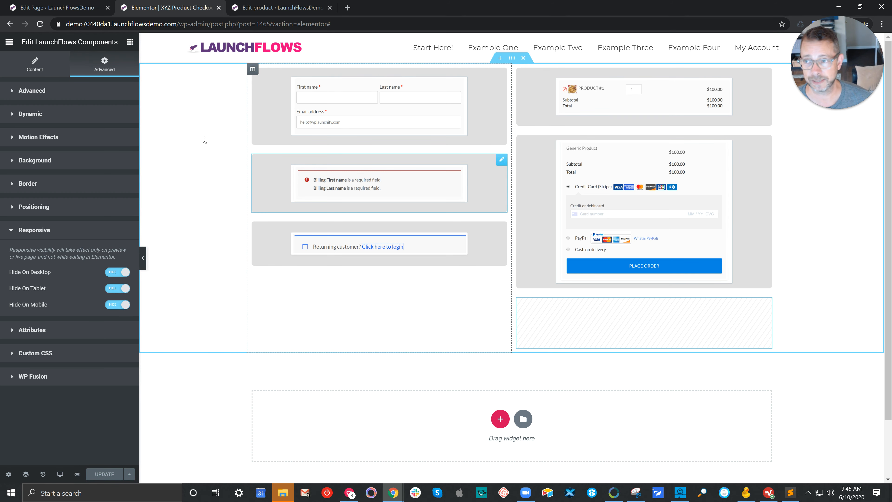
# Reload the Checkout XYZ Product page editor, select XYZ Product Checkout Layout as its checkout template, and update the page.
pyautogui.click(72, 8)
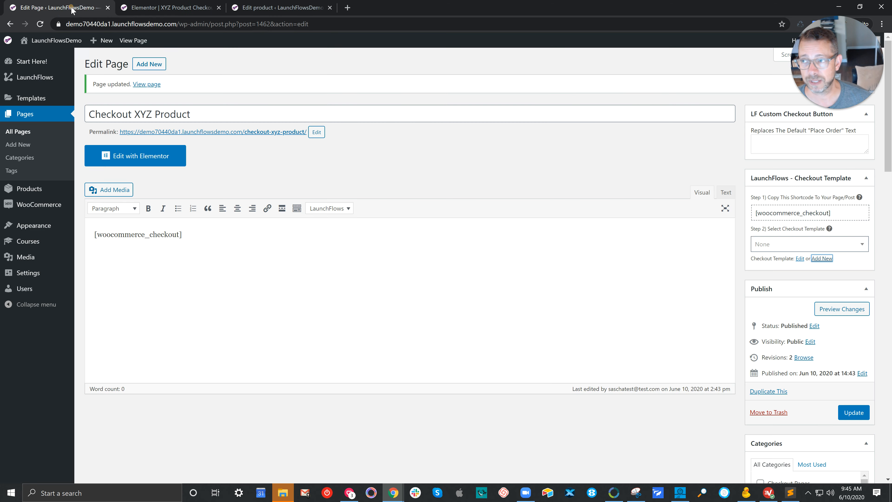
pyautogui.click(40, 24)
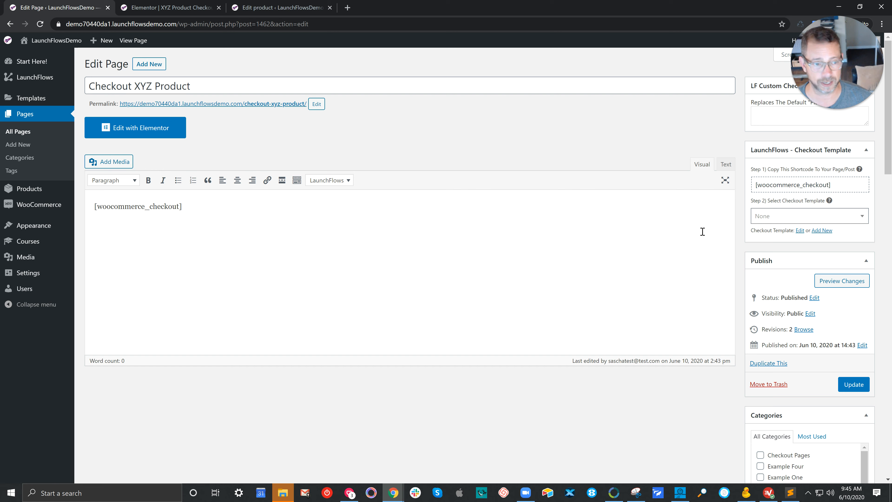
pyautogui.click(765, 220)
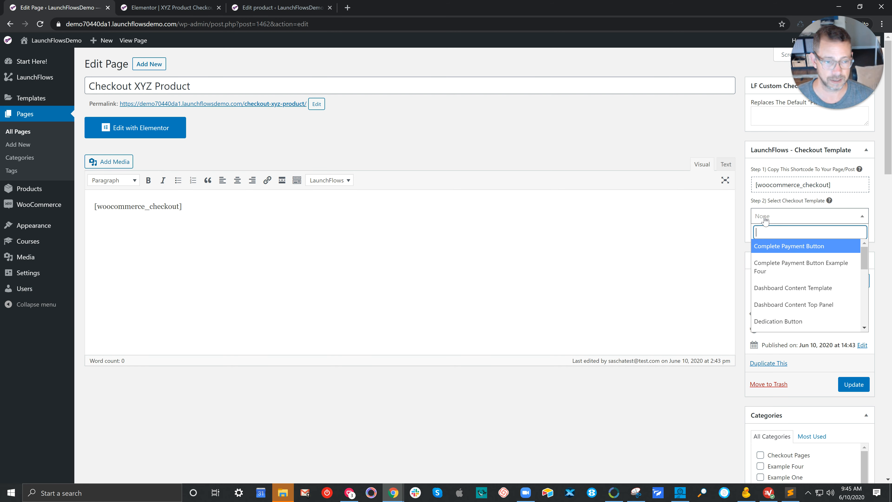
pyautogui.write('xy')
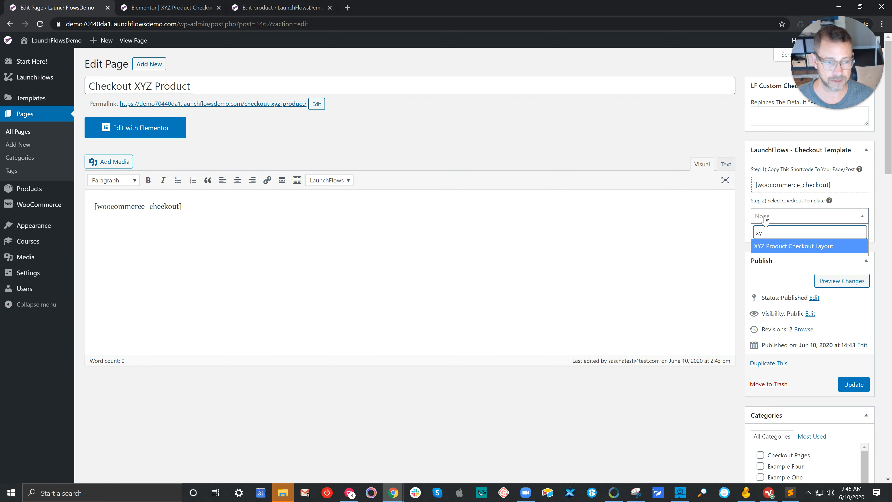
pyautogui.click(790, 247)
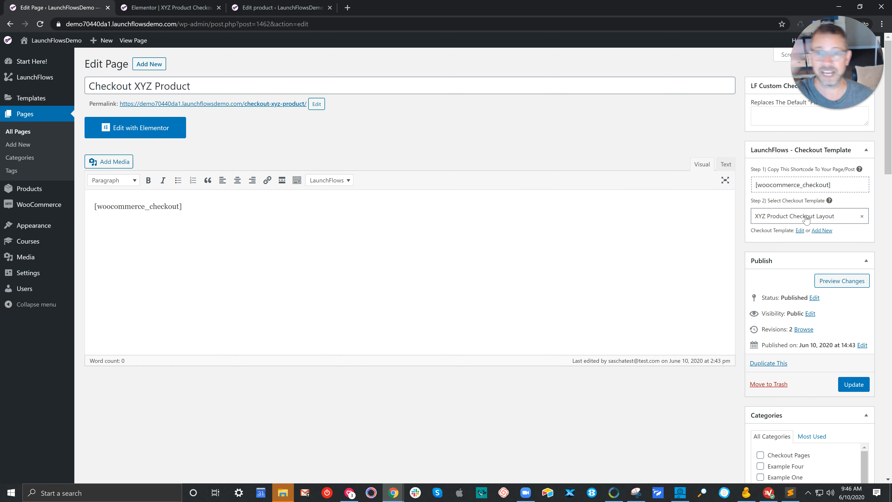
pyautogui.click(857, 384)
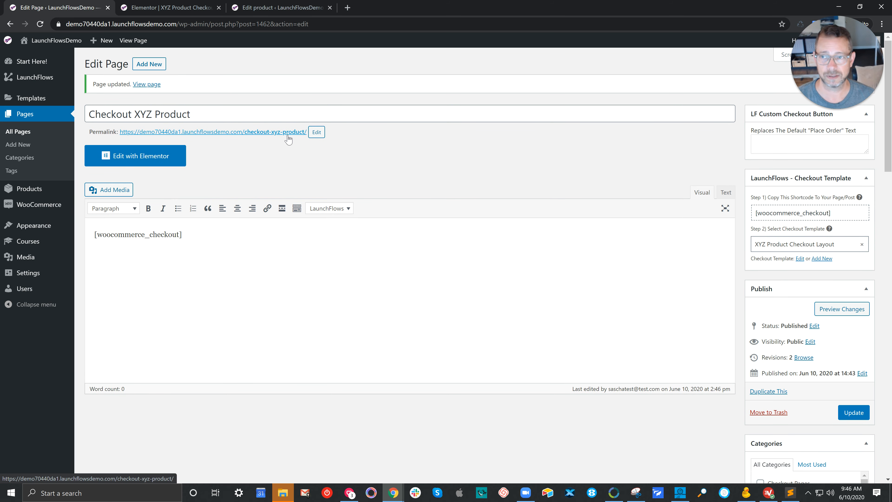
# Reload the XYZ Product editor and select Checkout XYZ Product as the checkout page in its LaunchFlows product data.
pyautogui.click(281, 8)
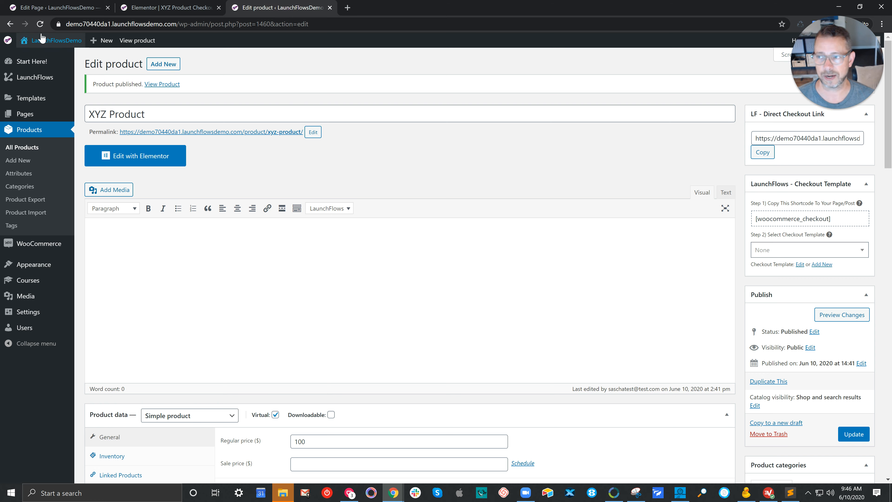
pyautogui.click(40, 24)
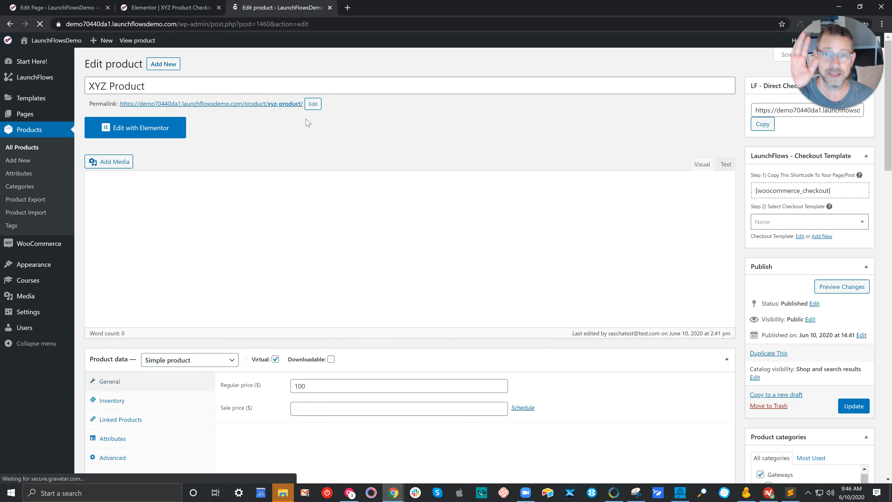
pyautogui.scroll(-3, 298, 333)
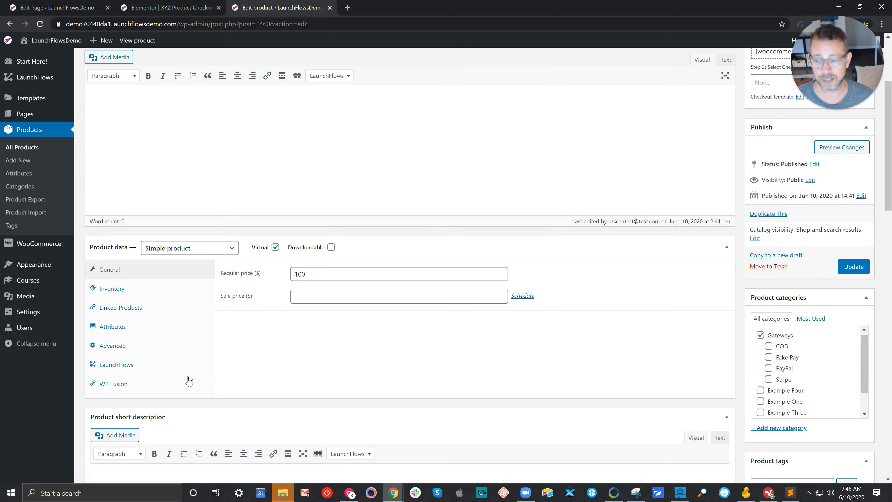
pyautogui.click(121, 365)
pyautogui.click(312, 279)
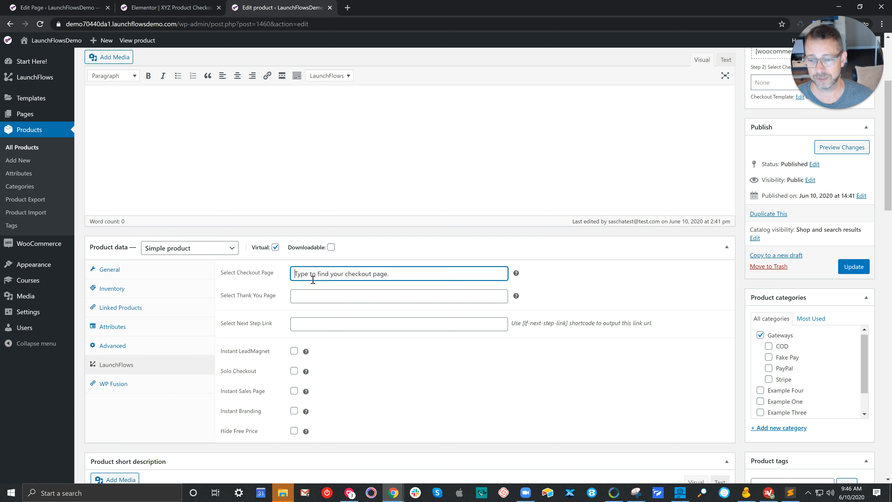
pyautogui.write('xyz')
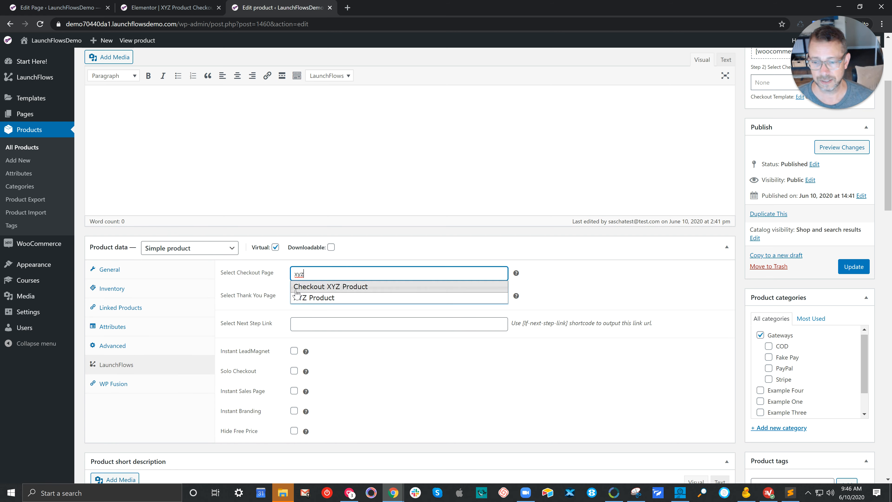
pyautogui.click(337, 286)
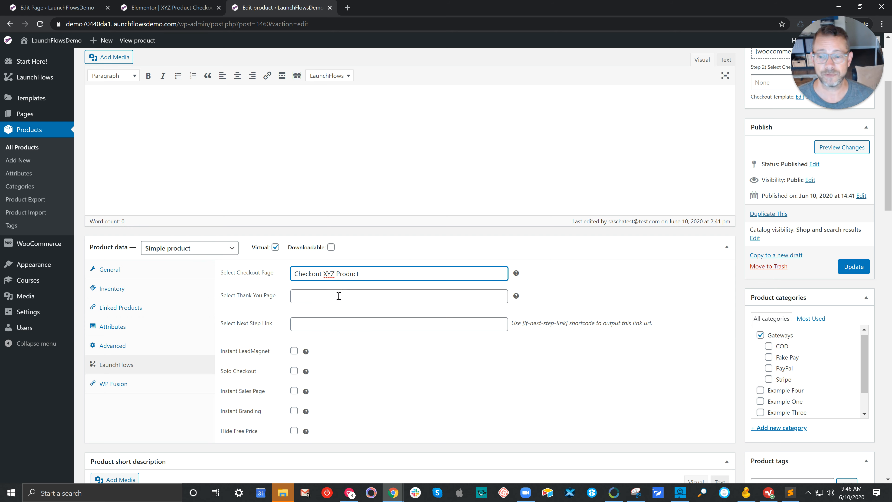
# Select Example One Thank You as the product's thank you page.
pyautogui.click(338, 296)
pyautogui.write('thank')
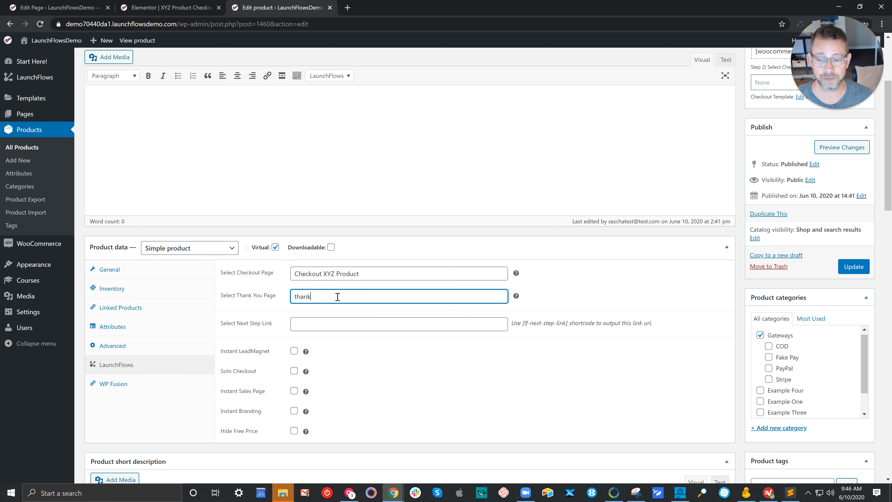
pyautogui.click(328, 321)
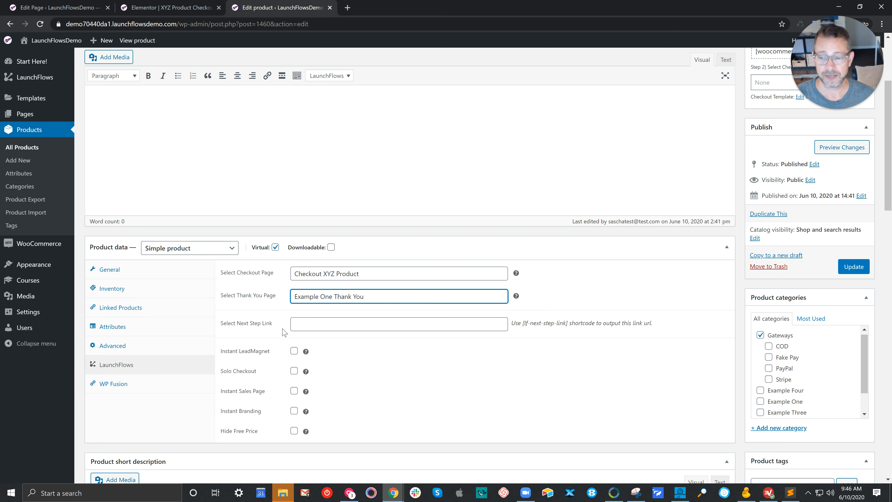
# Switch to the LaunchFlows Facebook group window, reread the requested post-purchase email and product access workflow, and return to the product editor.
pyautogui.moveTo(272, 323); pyautogui.dragTo(222, 328)
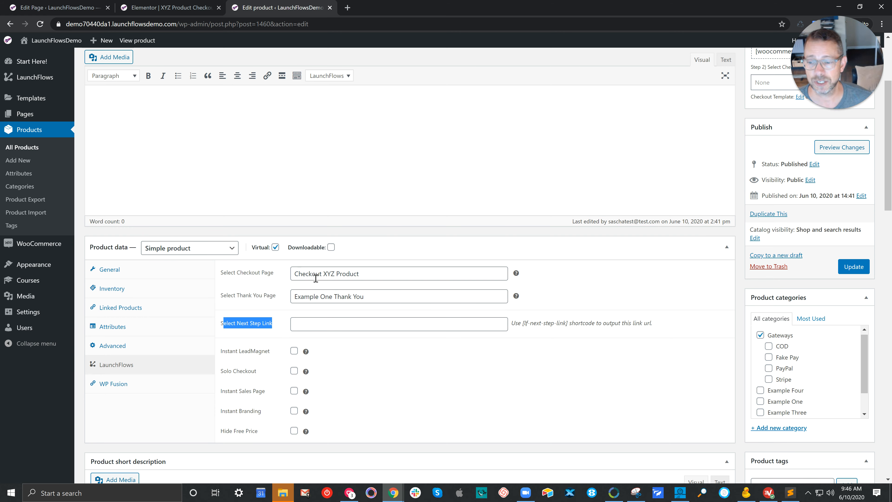
pyautogui.click(393, 493)
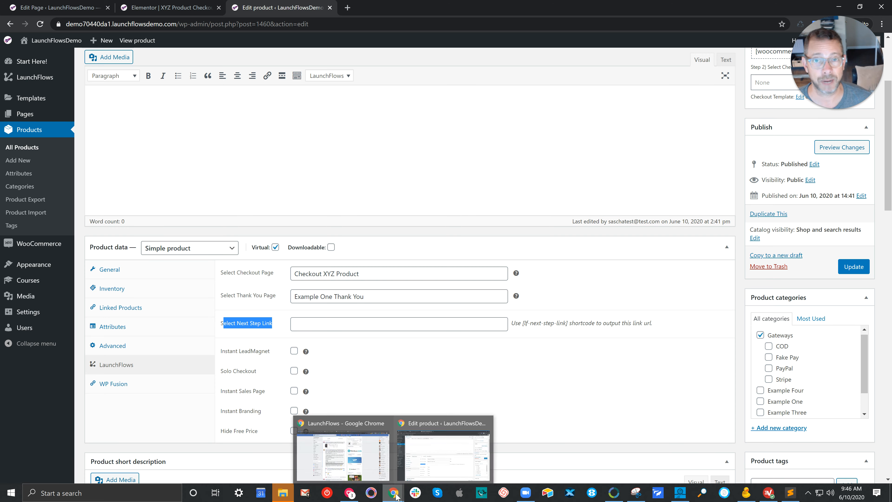
pyautogui.click(360, 458)
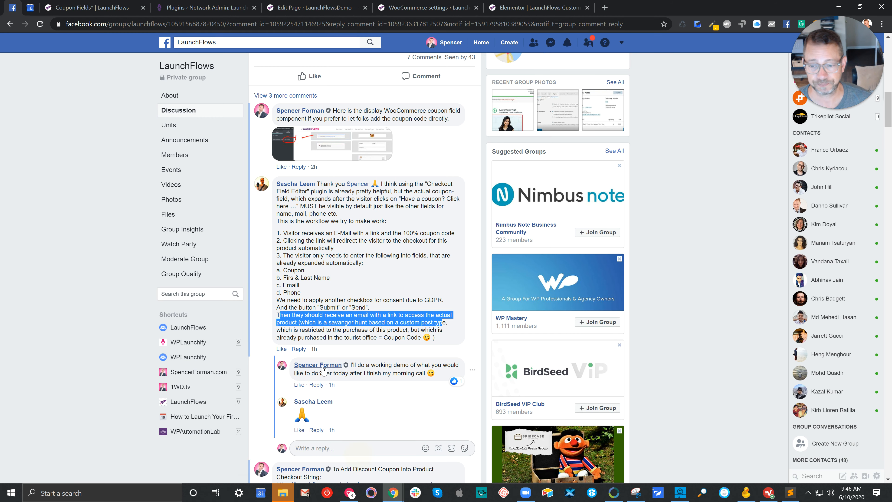
pyautogui.click(296, 320)
pyautogui.moveTo(311, 315); pyautogui.dragTo(451, 323)
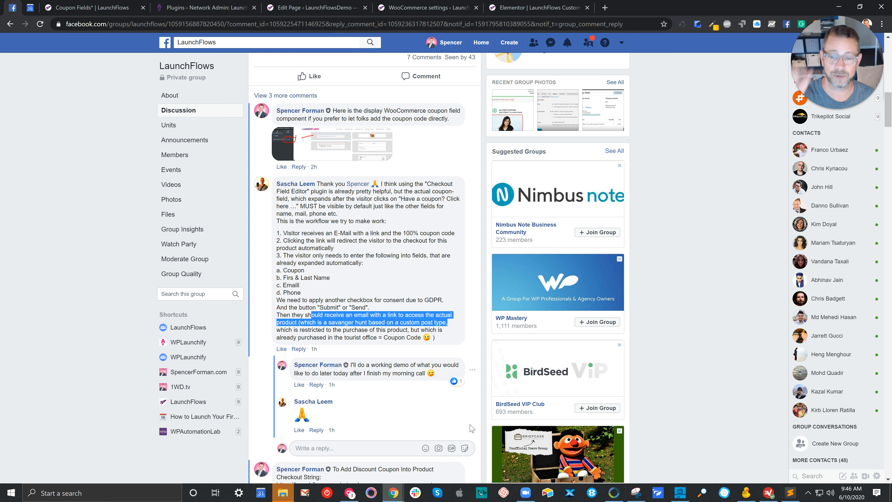
pyautogui.click(394, 493)
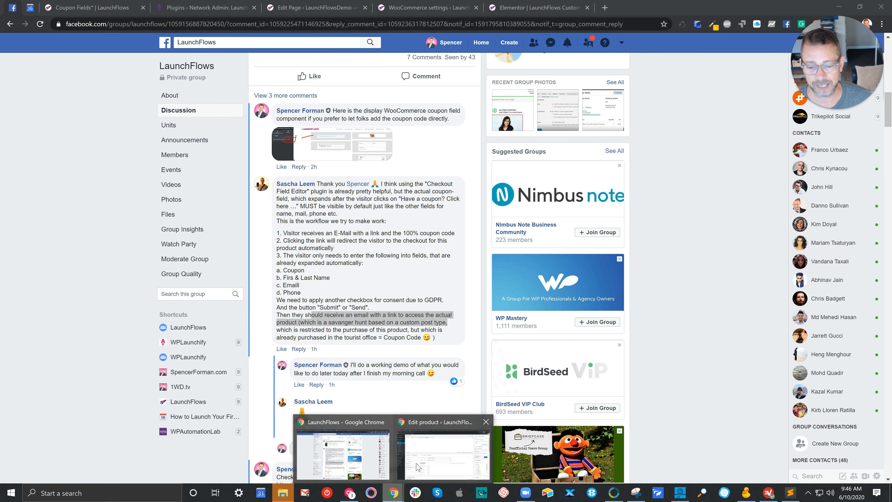
pyautogui.click(422, 461)
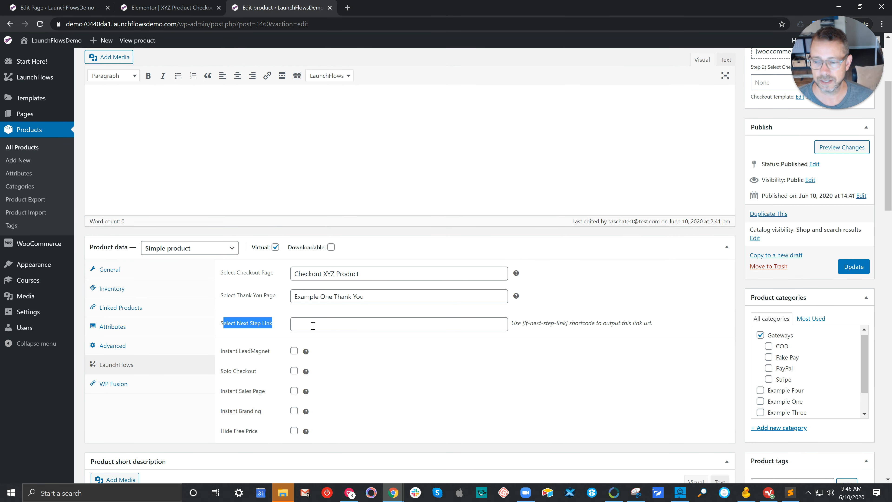
# Create a new page titled Scavenger Hunt with the body text "Woo hooo..." and open it in Elementor.
pyautogui.moveTo(56, 118)
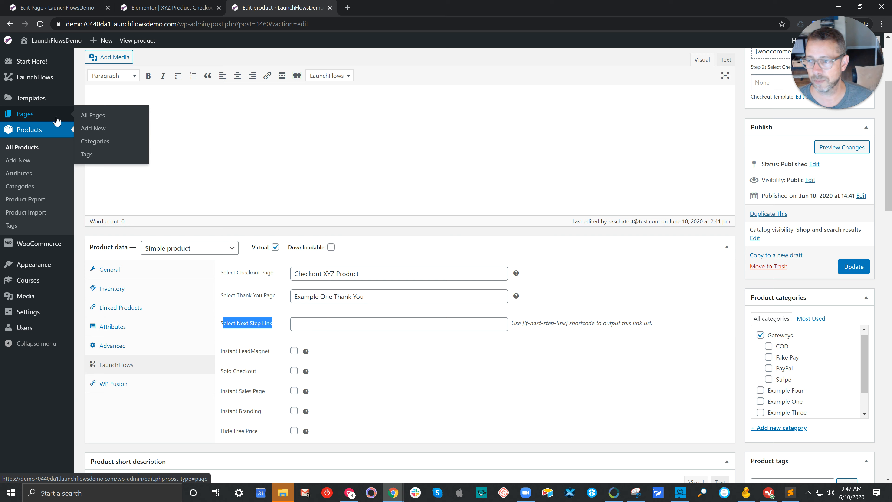
pyautogui.rightClick(92, 128)
pyautogui.click(116, 134)
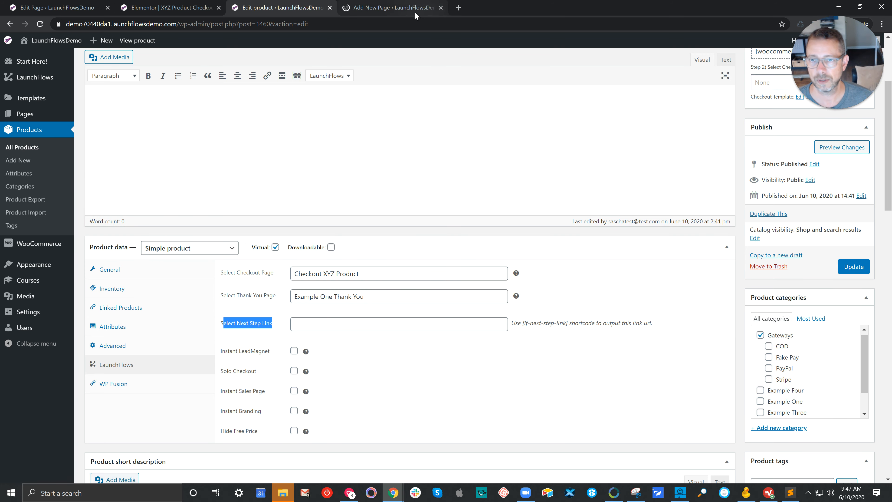
pyautogui.click(404, 7)
pyautogui.write('Sca')
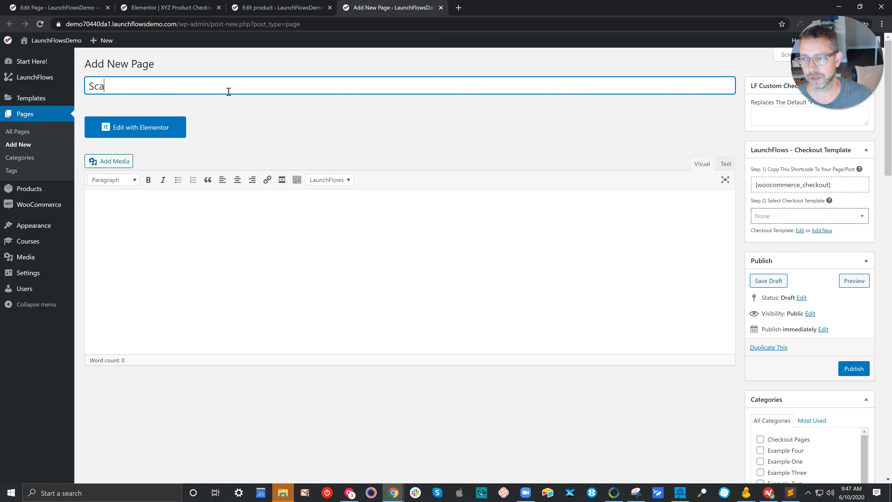
pyautogui.write('nger Hunt')
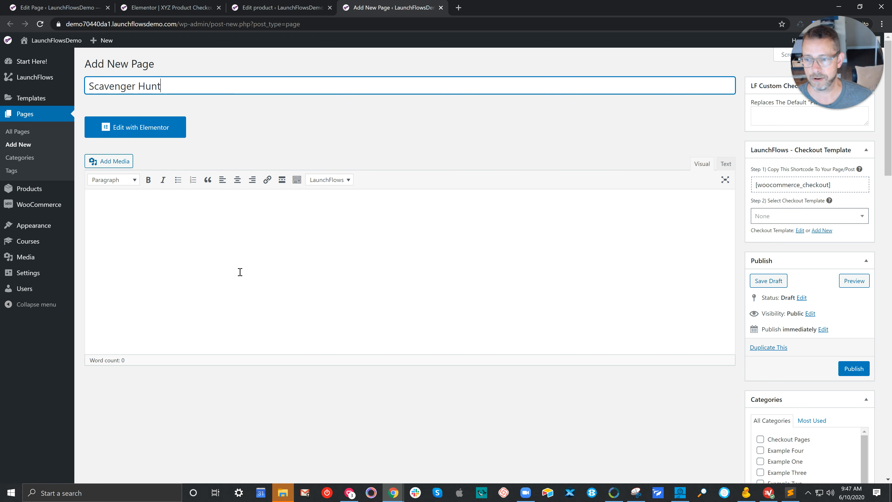
pyautogui.click(245, 256)
pyautogui.write('Woo hooo...')
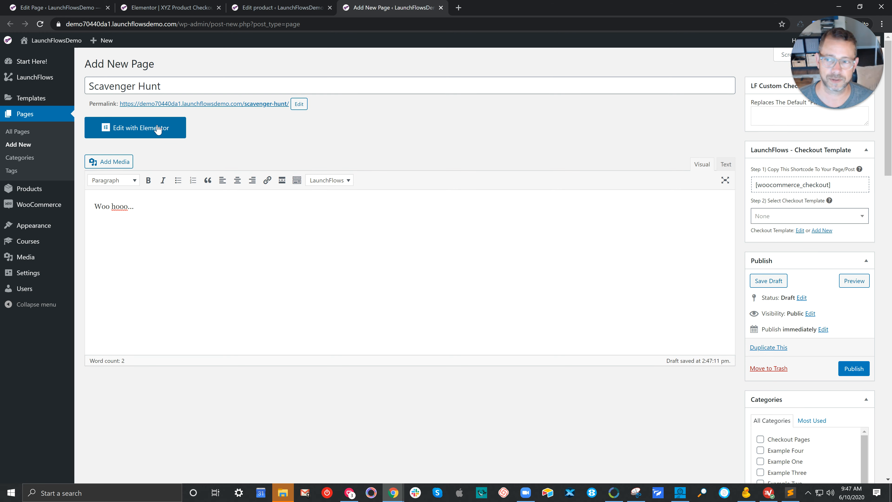
pyautogui.click(157, 129)
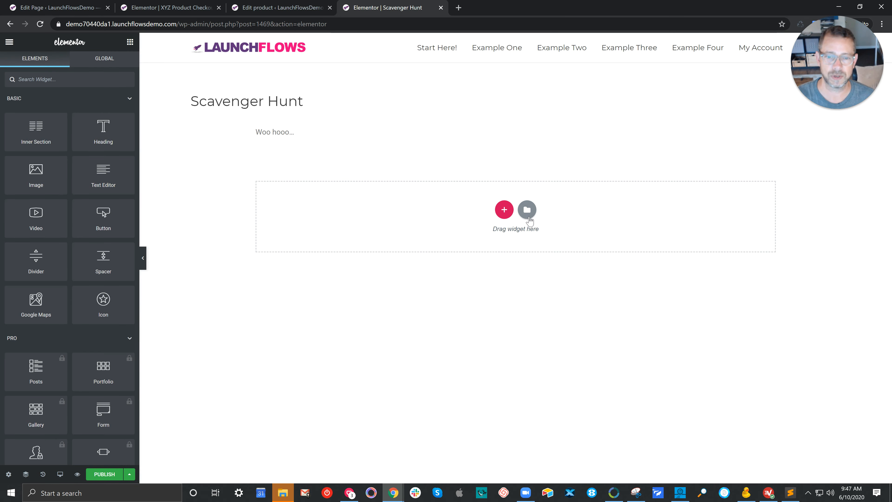
# Try to insert the dark capital management block from the Elementor template library into the Scavenger Hunt page.
pyautogui.click(525, 209)
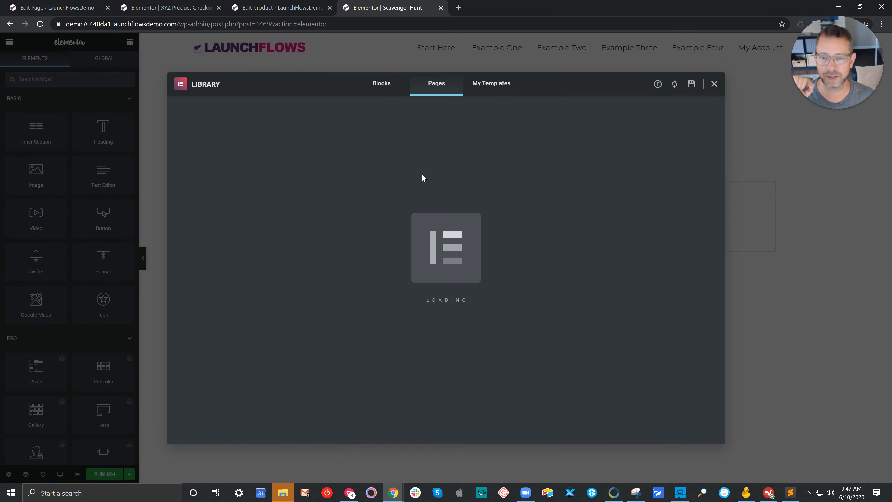
pyautogui.click(382, 83)
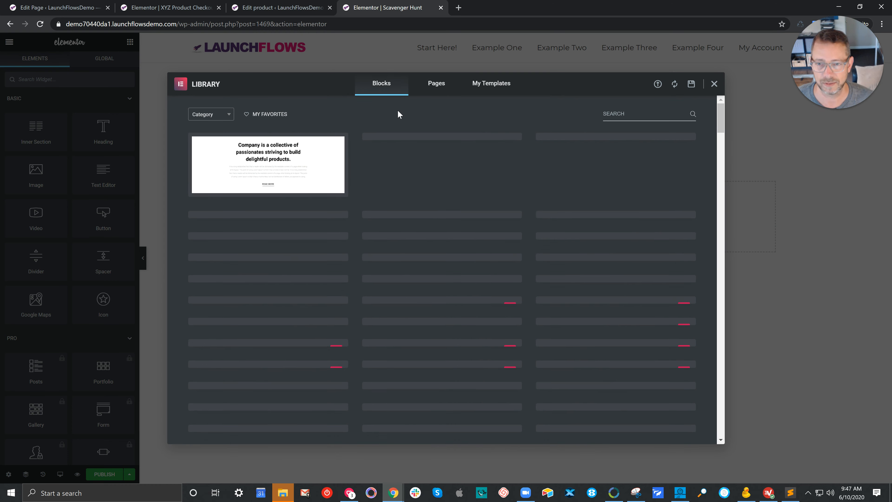
pyautogui.scroll(-10, 434, 182)
pyautogui.scroll(-3, 435, 202)
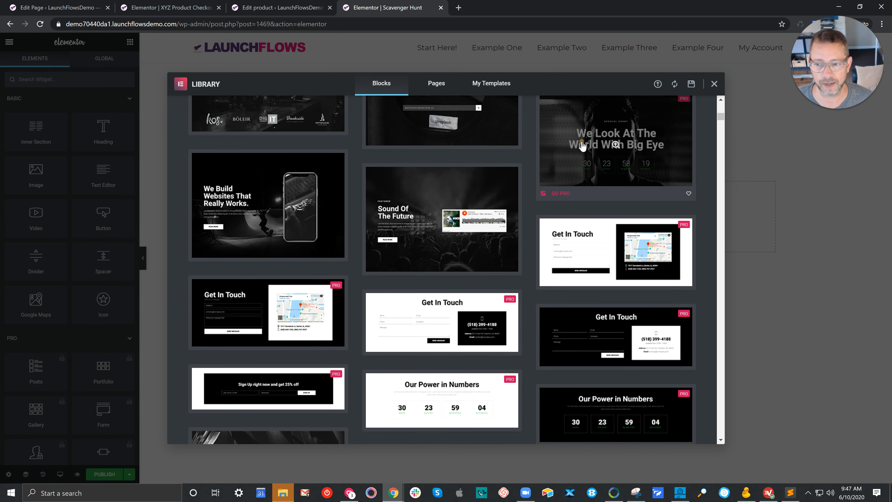
pyautogui.click(582, 146)
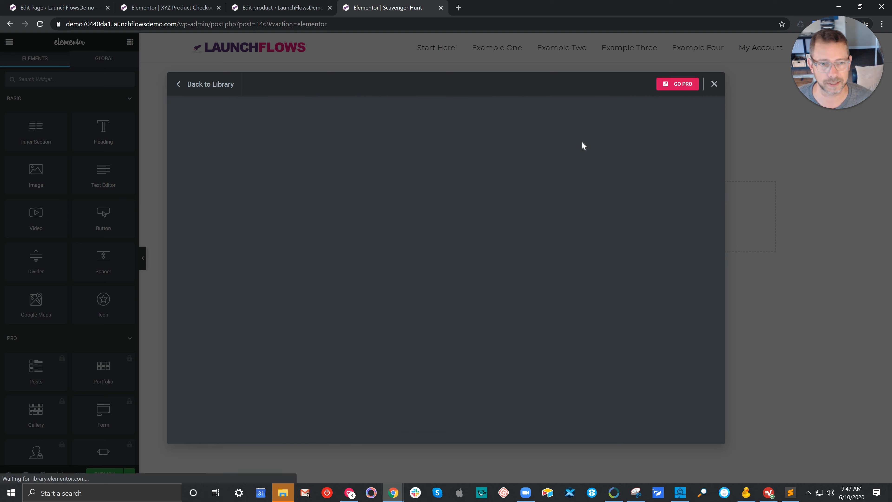
pyautogui.click(187, 86)
pyautogui.scroll(-1, 449, 201)
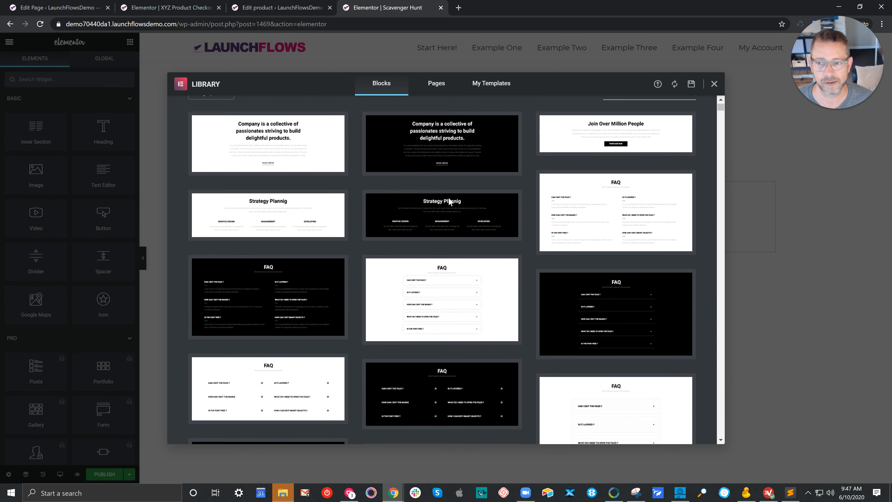
pyautogui.scroll(-10, 450, 201)
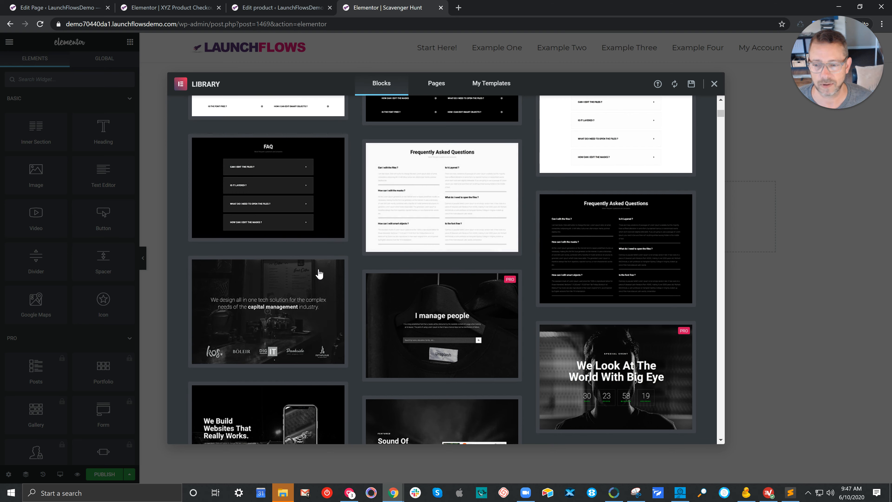
pyautogui.click(295, 272)
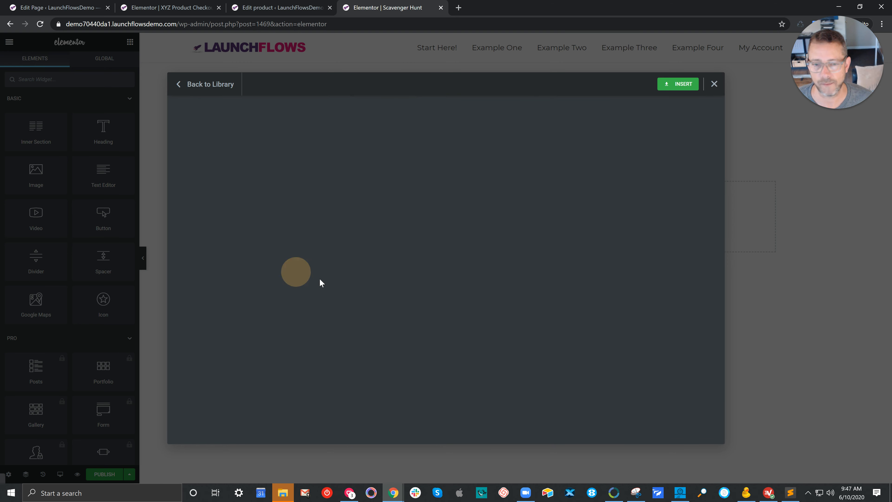
pyautogui.click(677, 85)
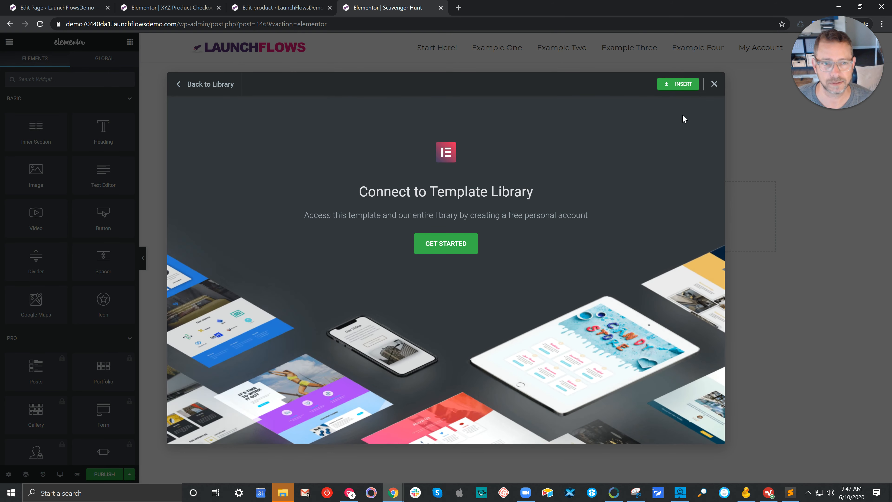
pyautogui.click(714, 85)
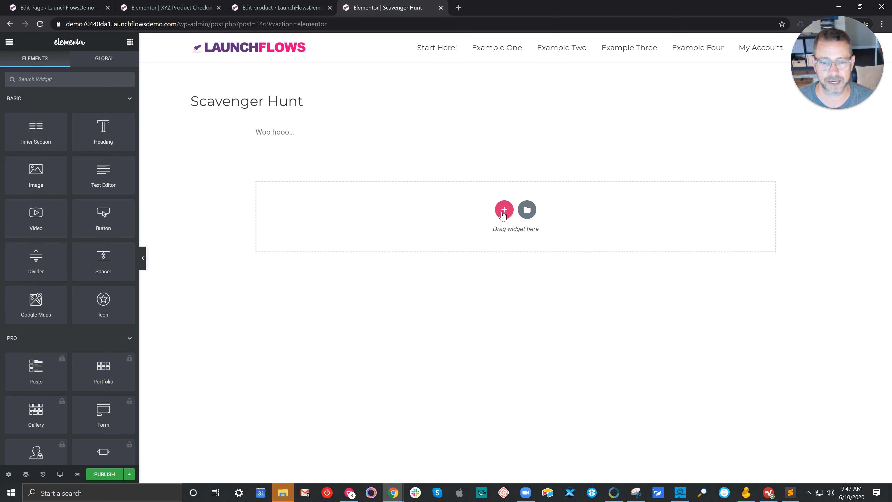
# Add a single-column section containing an Image widget with its placeholder picture, and publish the Scavenger Hunt page.
pyautogui.click(504, 209)
pyautogui.click(386, 239)
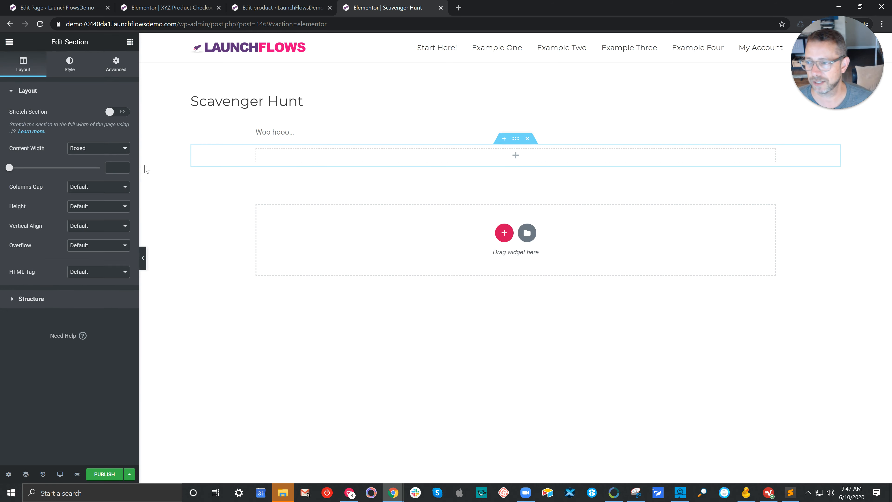
pyautogui.click(130, 42)
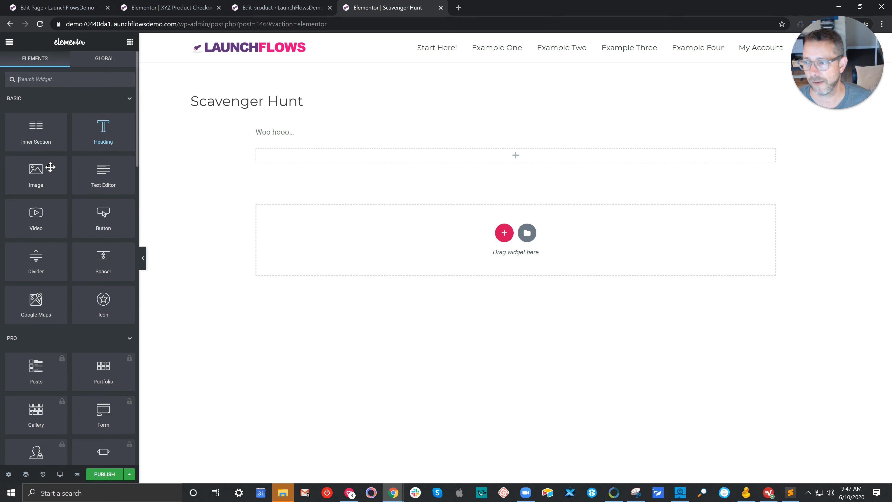
pyautogui.moveTo(36, 172); pyautogui.dragTo(324, 165)
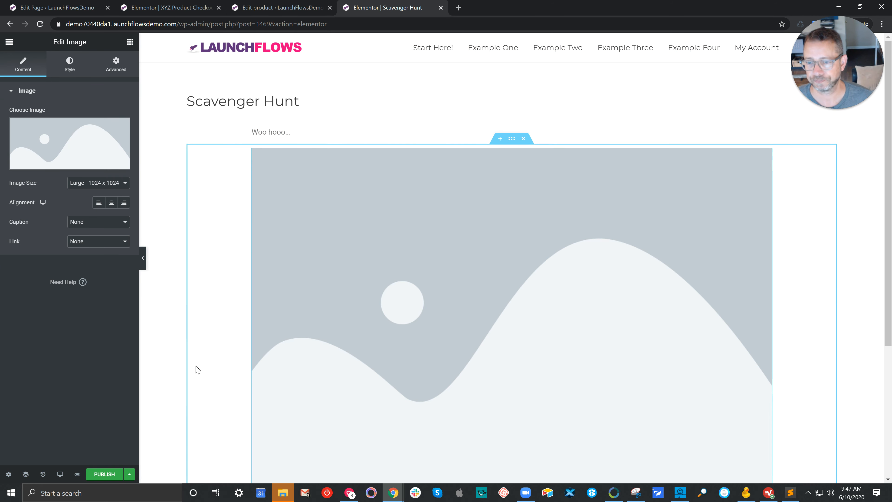
pyautogui.click(104, 473)
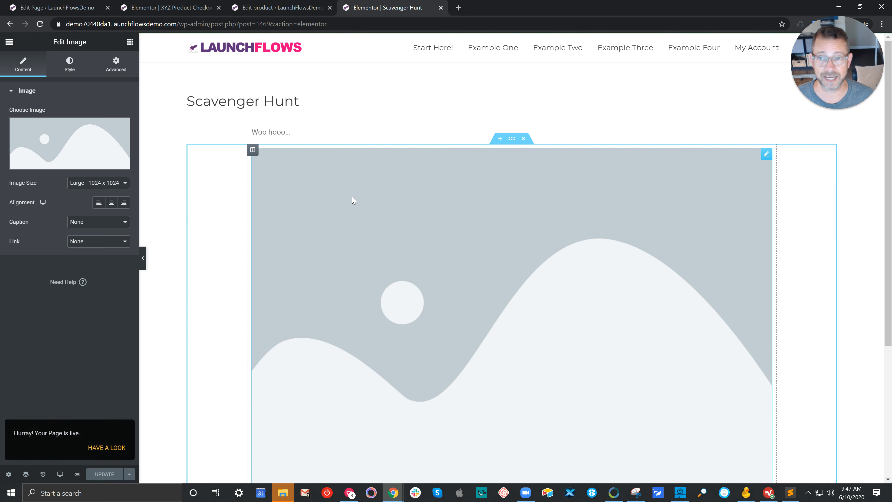
# Return to the XYZ Product editor, reload it, and set its LaunchFlows checkout page to Checkout XYZ Product.
pyautogui.click(294, 8)
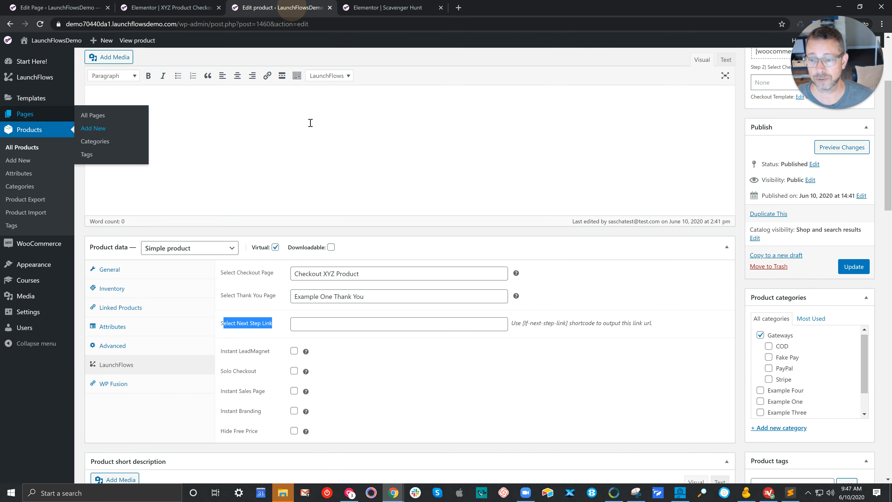
pyautogui.click(40, 24)
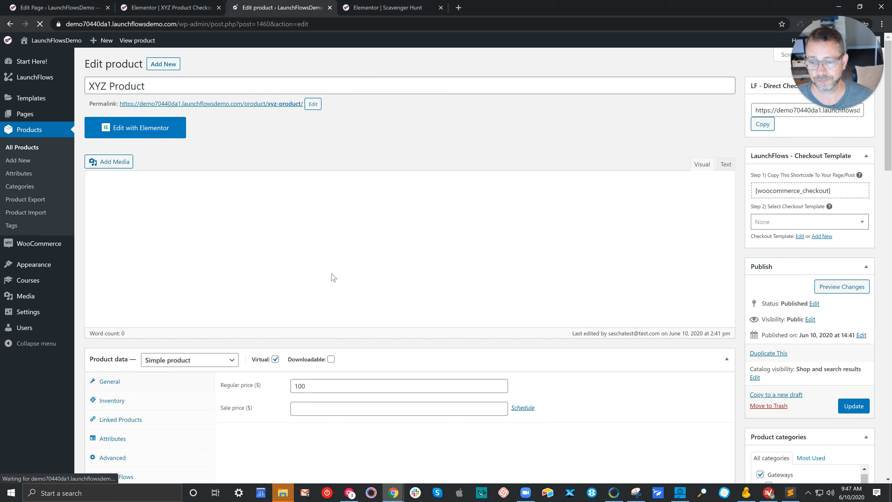
pyautogui.click(120, 399)
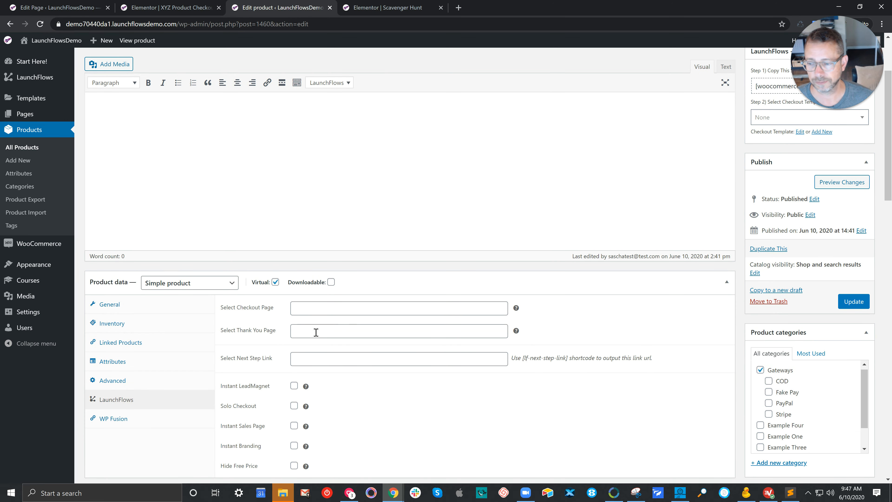
pyautogui.scroll(2, 327, 221)
pyautogui.scroll(-6, 327, 220)
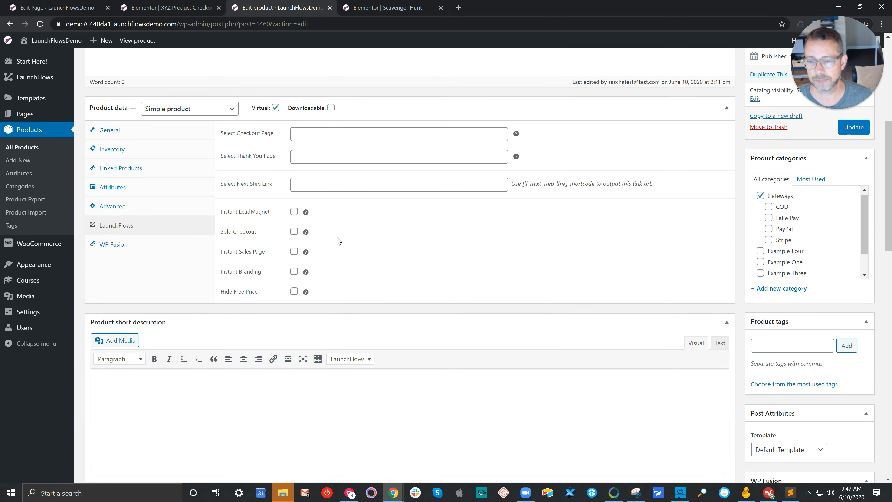
pyautogui.click(327, 135)
pyautogui.write('xyz')
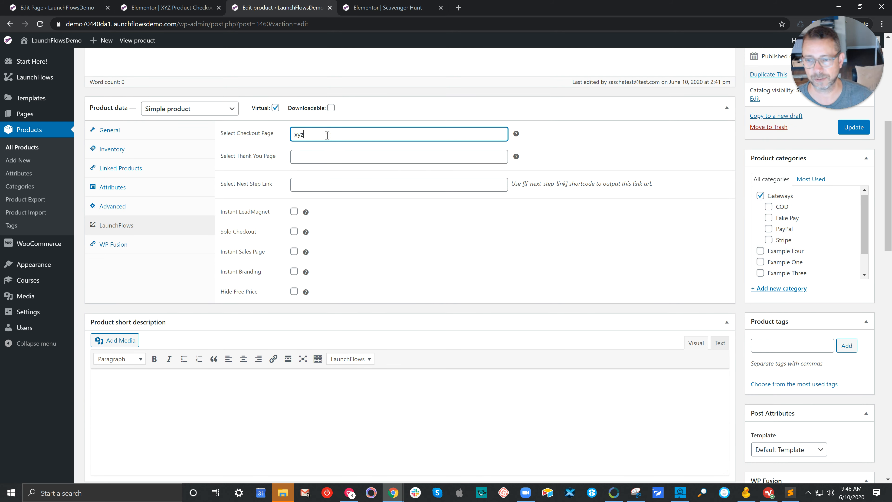
pyautogui.click(326, 148)
# Set the thank you page to Example One Thank You and the next step link to Scavenger Hunt, and update the product.
pyautogui.click(313, 157)
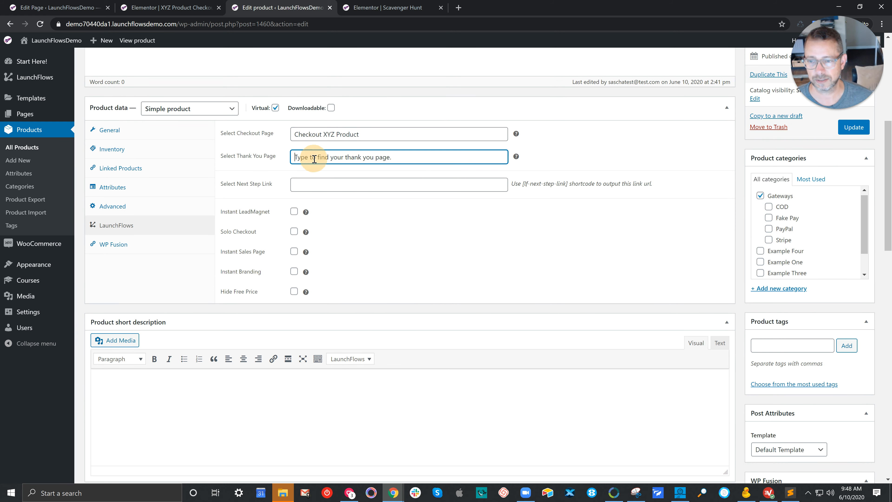
pyautogui.write('thank')
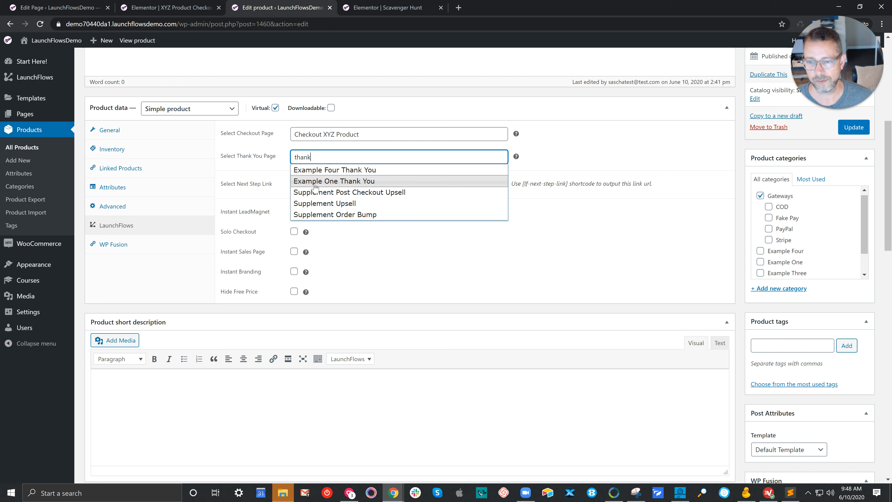
pyautogui.click(314, 183)
pyautogui.click(314, 185)
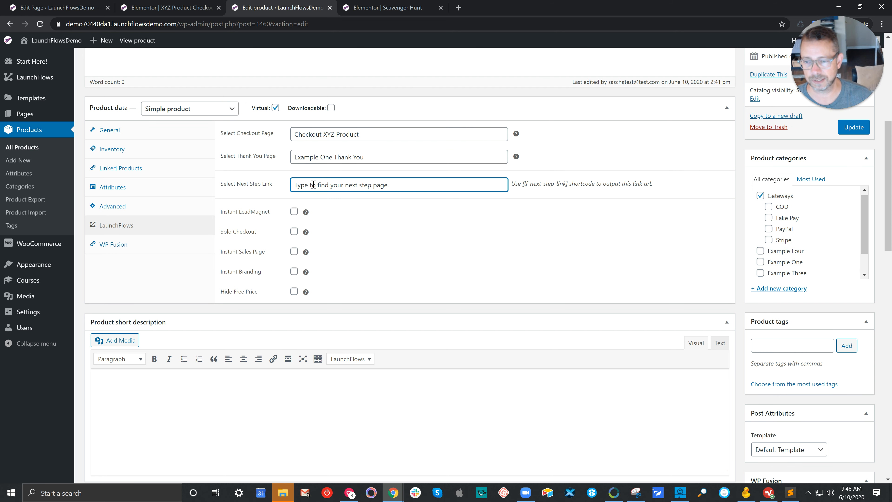
pyautogui.write('sc')
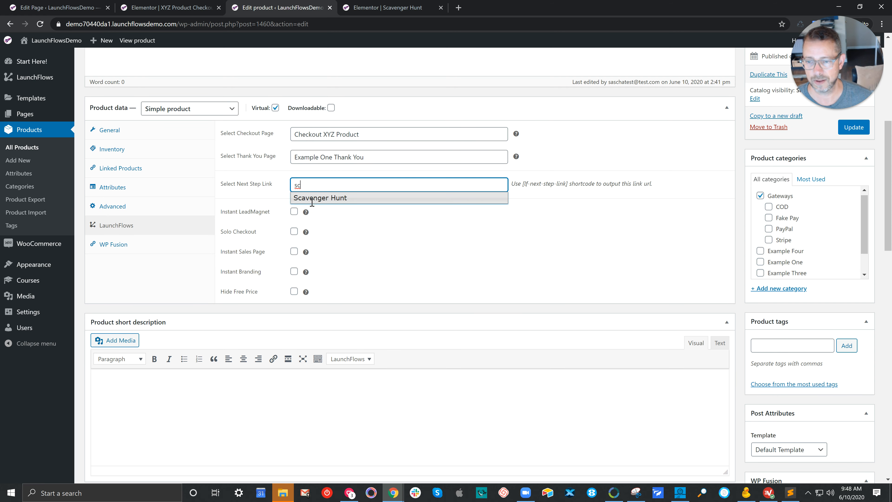
pyautogui.click(312, 201)
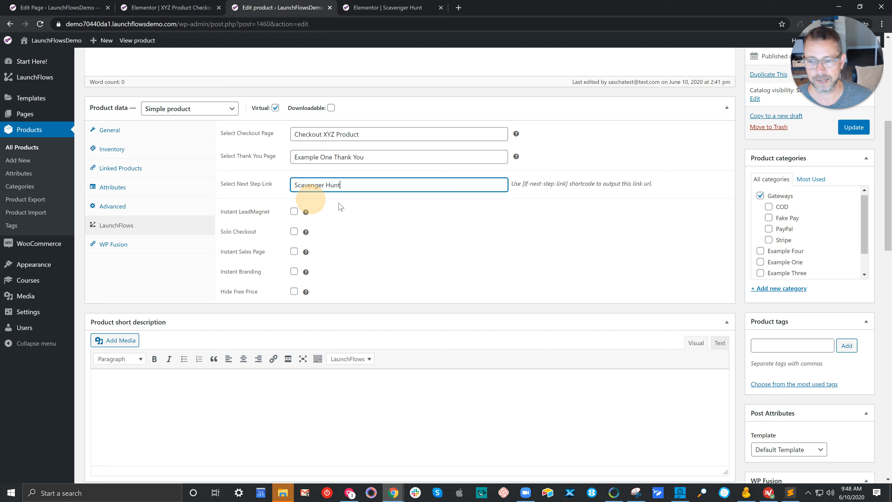
pyautogui.click(853, 132)
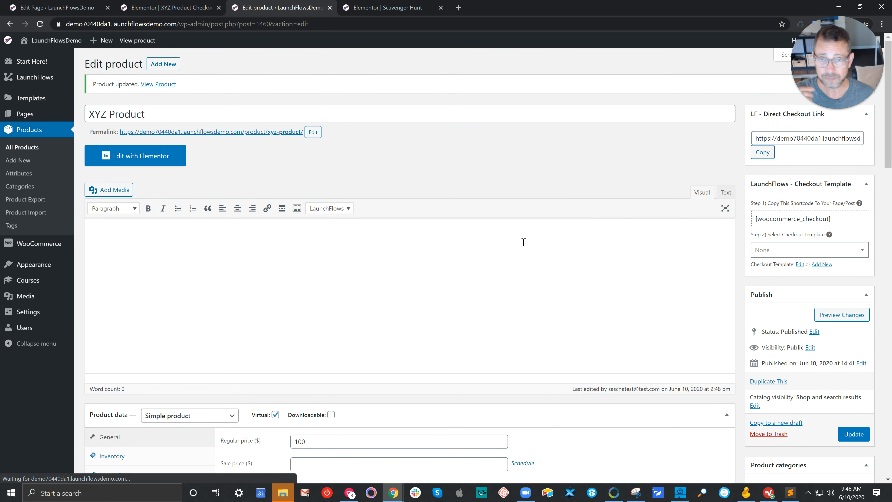
# Review the product's saved LaunchFlows page assignments and highlight the [lf-next-step-link] shortcode beside the next step link.
pyautogui.scroll(-5, 511, 246)
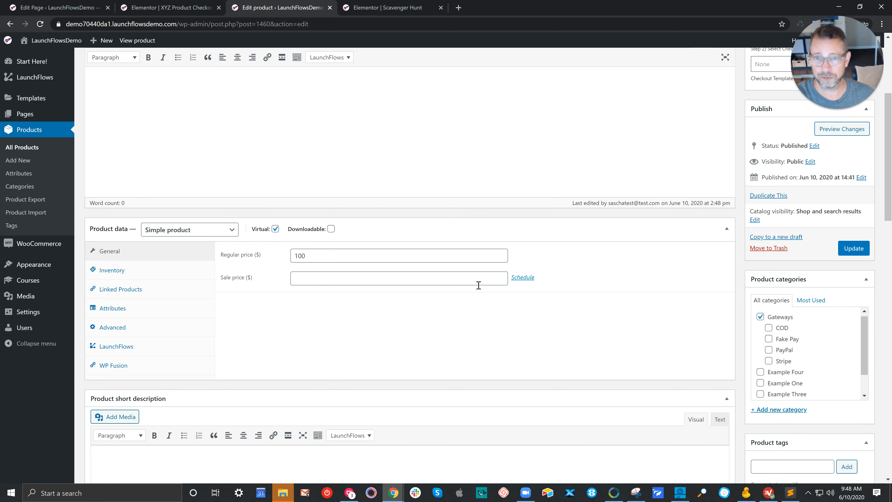
pyautogui.click(63, 7)
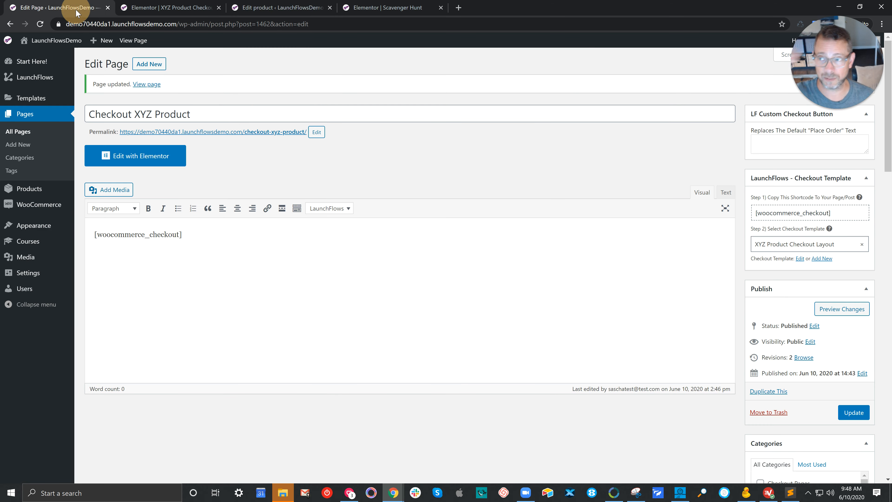
pyautogui.click(293, 8)
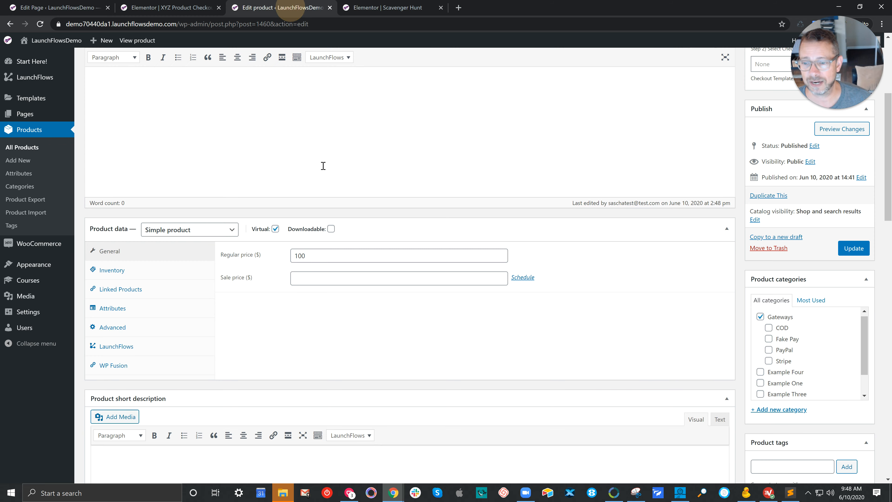
pyautogui.click(112, 346)
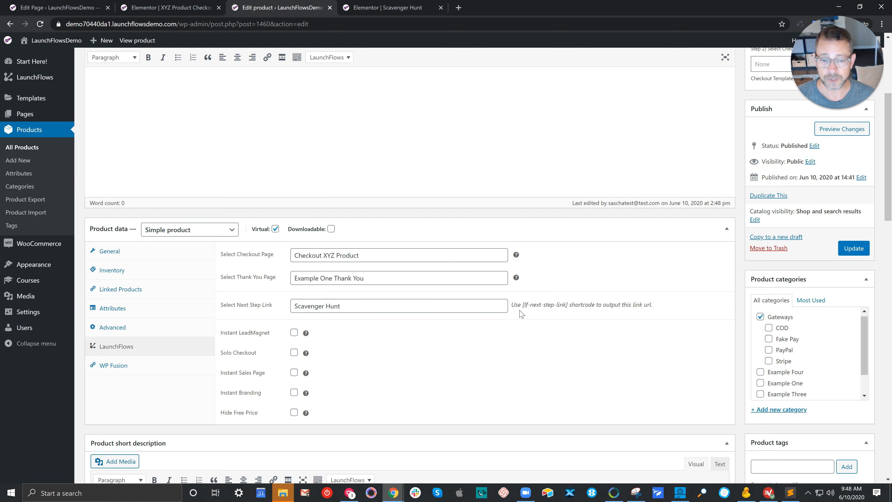
pyautogui.moveTo(524, 304); pyautogui.dragTo(569, 306)
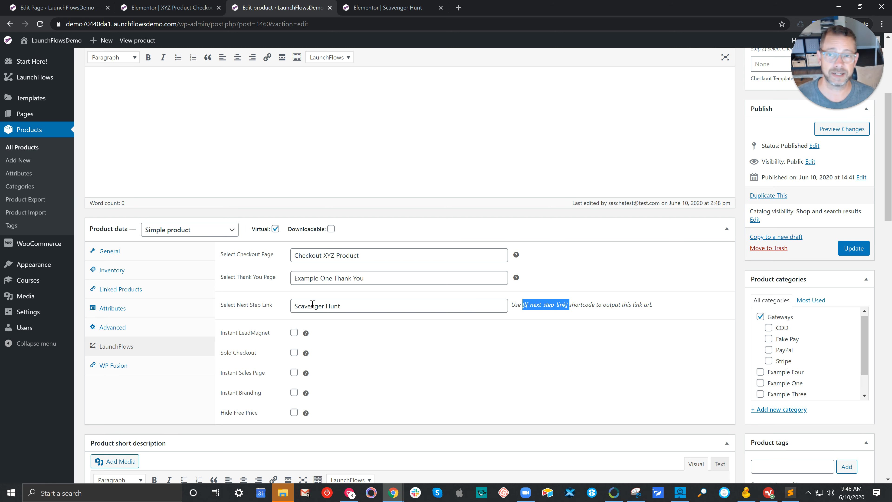
# View the live Scavenger Hunt page from Elementor and copy its URL.
pyautogui.click(400, 9)
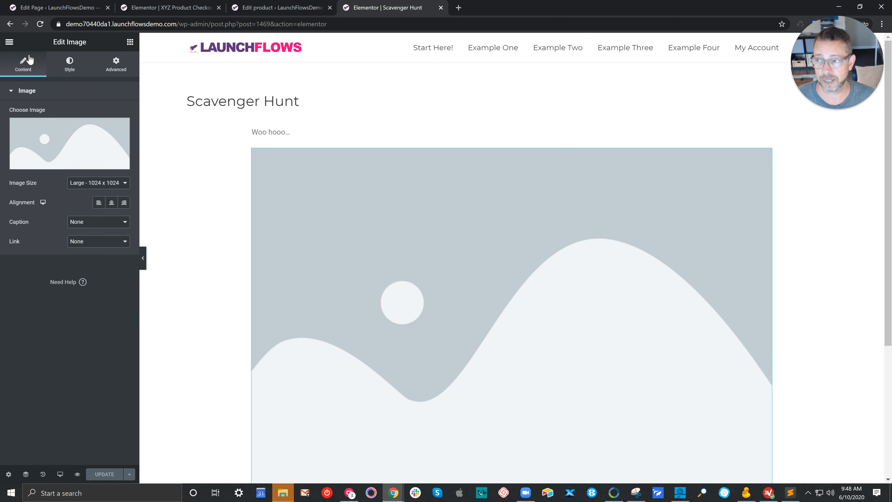
pyautogui.click(9, 42)
pyautogui.click(52, 282)
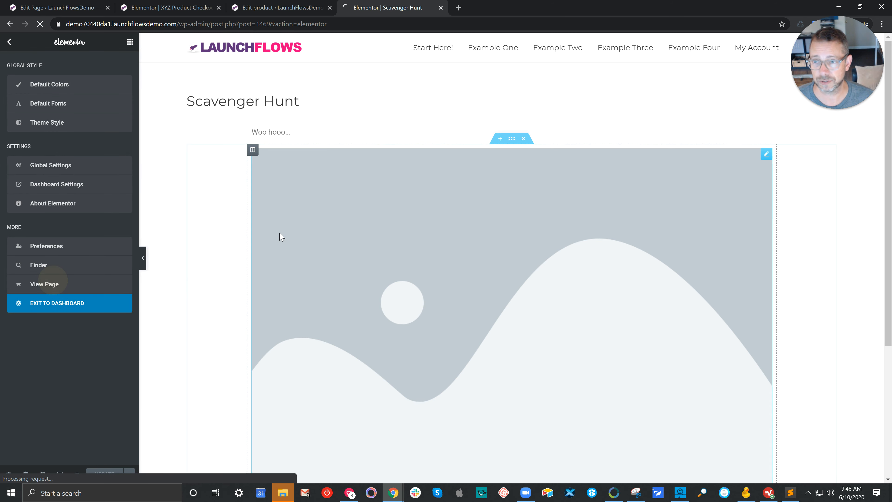
pyautogui.click(217, 24)
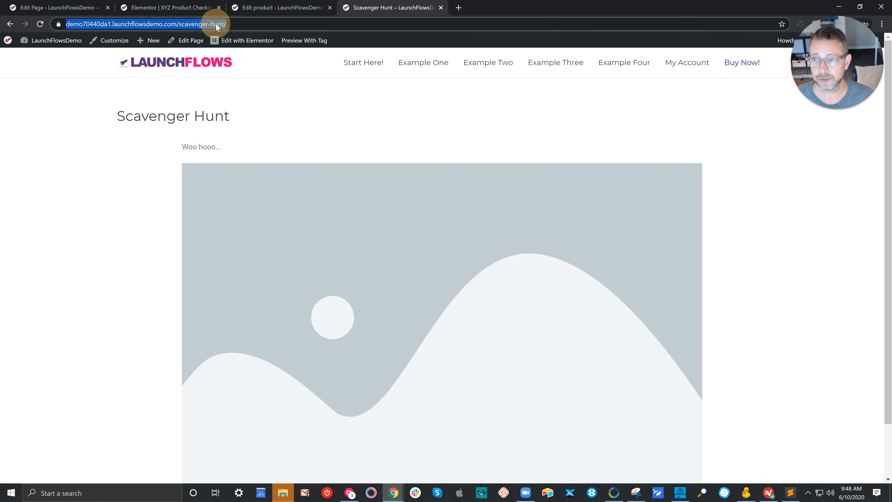
pyautogui.rightClick(217, 25)
pyautogui.click(235, 73)
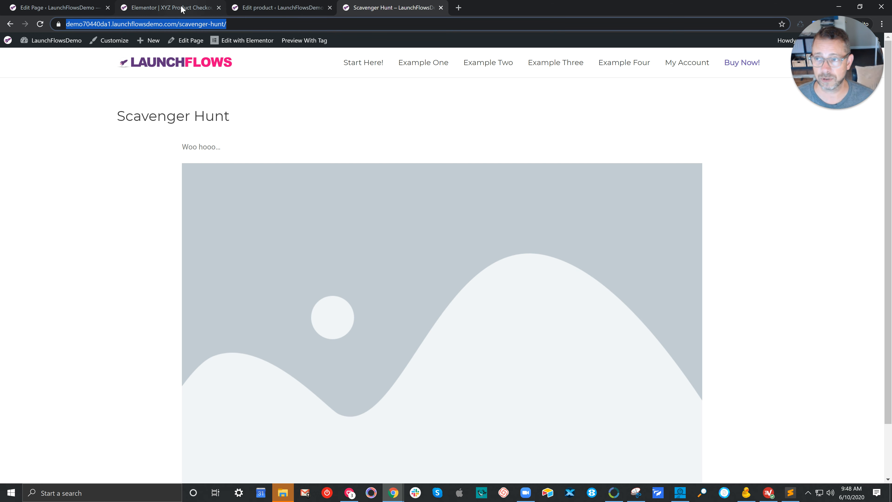
# Filter the site's pages by the Example One category and open Example One Thank You in Elementor.
pyautogui.click(75, 9)
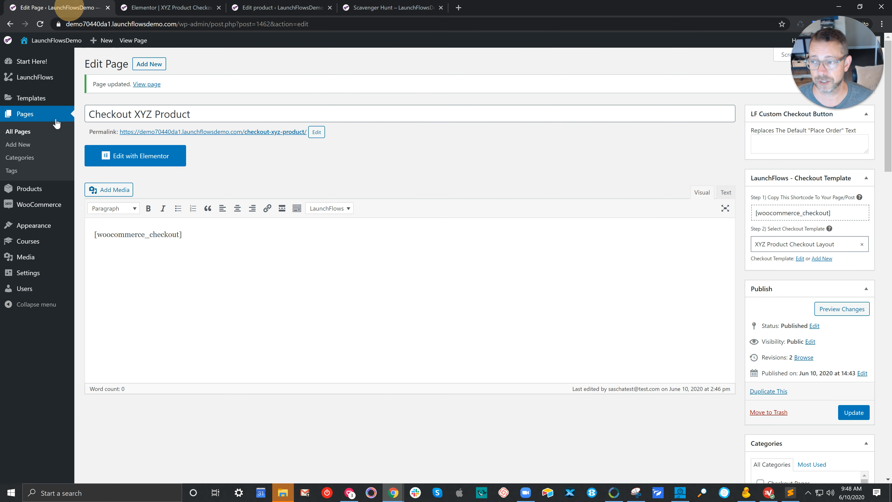
pyautogui.click(22, 132)
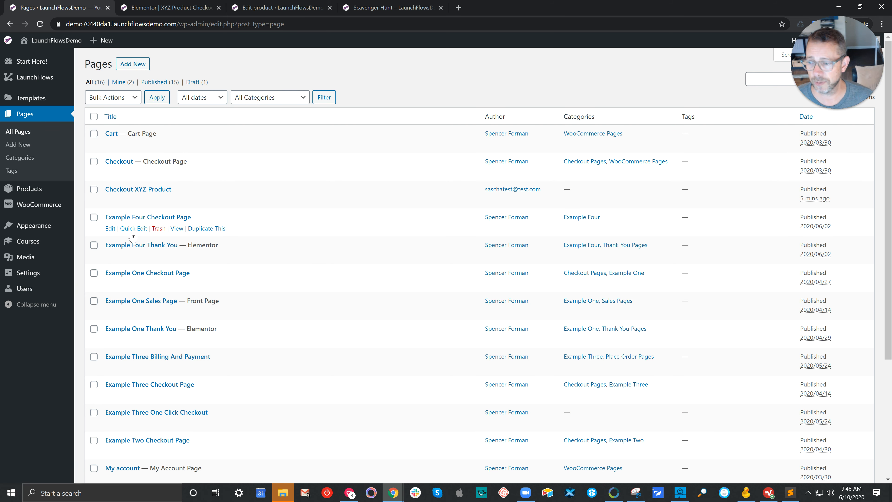
pyautogui.click(254, 99)
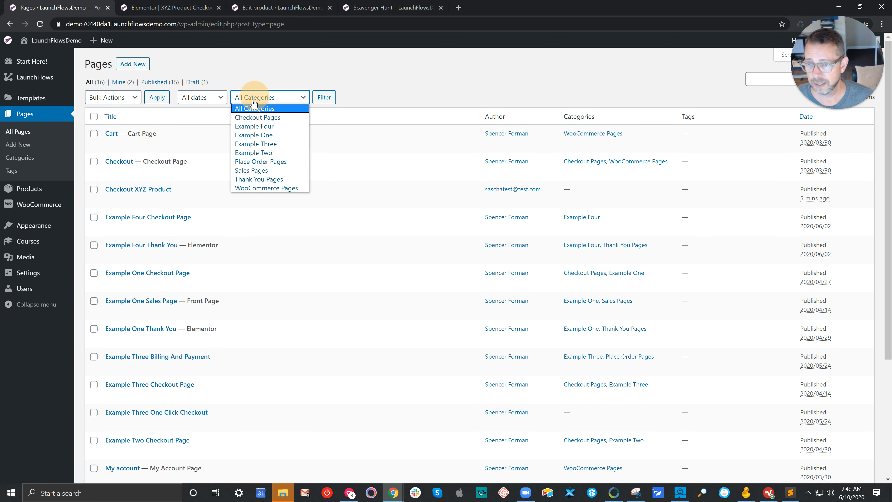
pyautogui.click(254, 135)
pyautogui.click(323, 97)
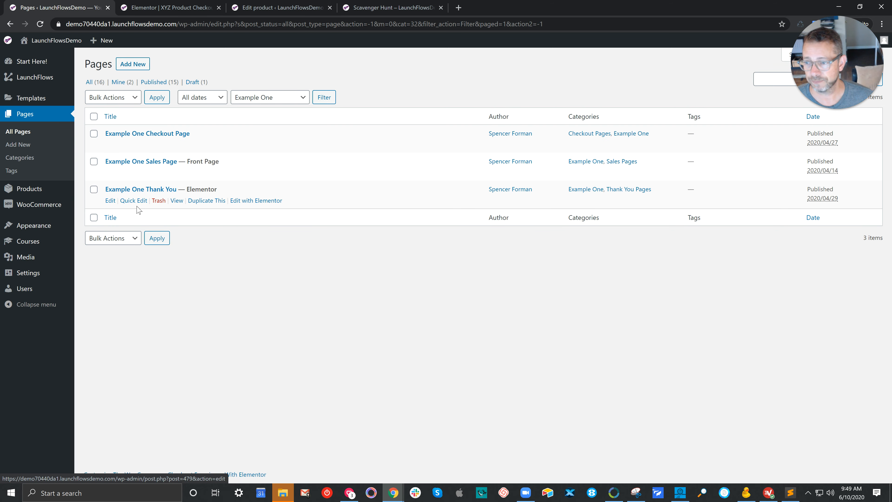
pyautogui.click(256, 201)
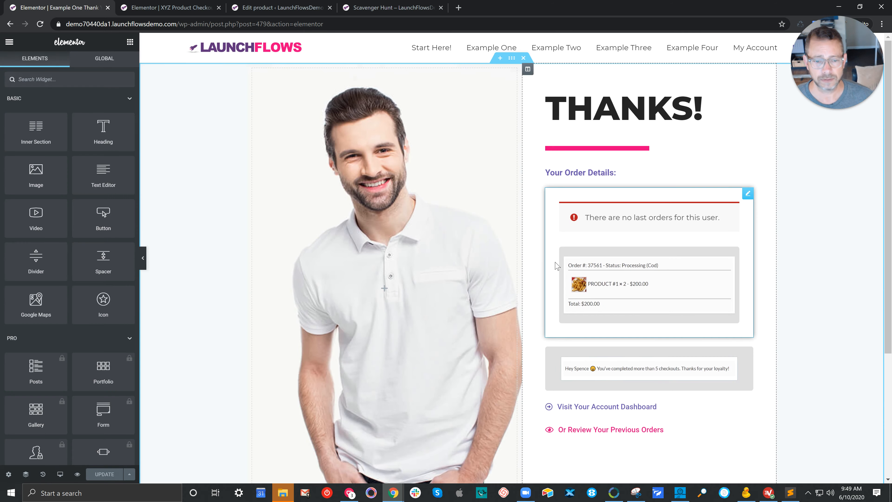
# Set the link of the "Or Review Your Previous Orders" button to the relative path /scavenger-hunt/.
pyautogui.scroll(-4, 556, 266)
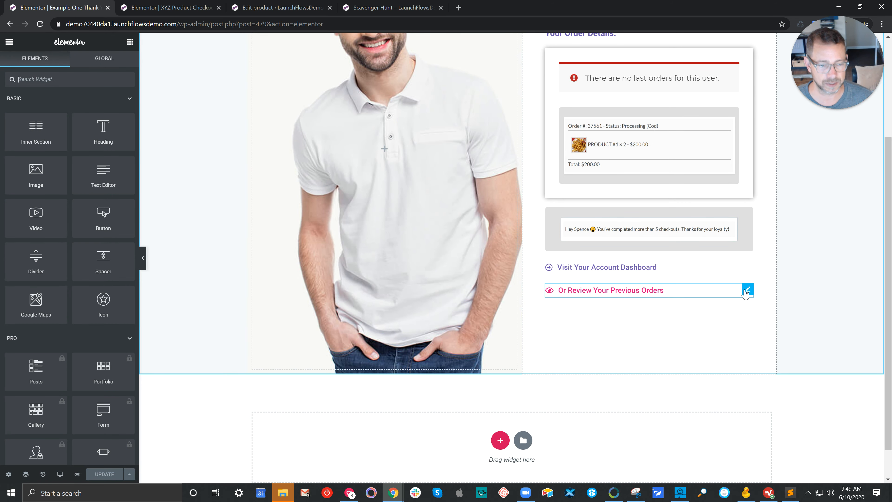
pyautogui.click(746, 290)
pyautogui.moveTo(79, 162); pyautogui.dragTo(2, 161)
pyautogui.write('https://demo70440da1.launchflowsdemo.com/my-account/orders/')
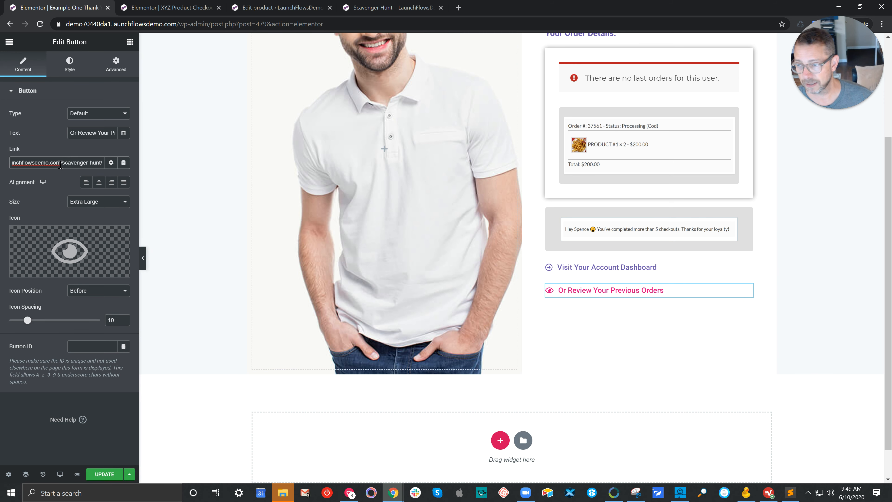
pyautogui.moveTo(58, 162); pyautogui.dragTo(2, 165)
pyautogui.write('/scavenger-hunt/')
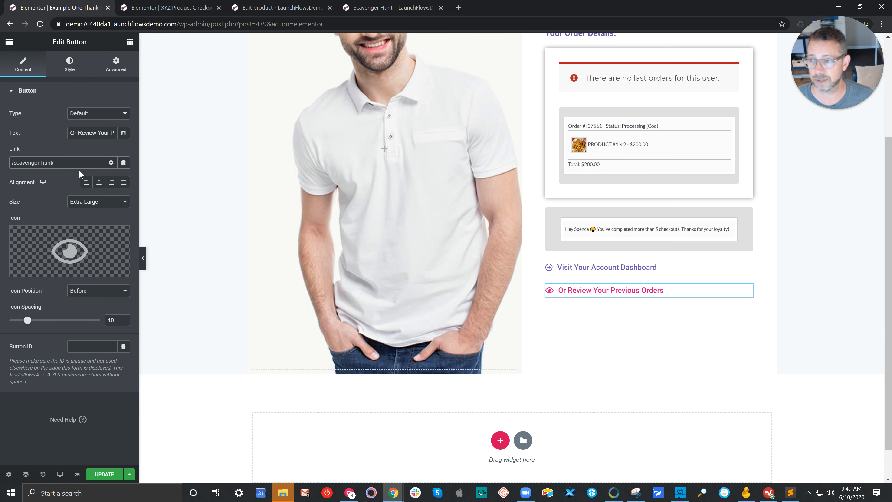
# Change the text of the previous orders button to "Go To The Scavenger Hunt!".
pyautogui.click(93, 137)
pyautogui.hotkey('ctrl', 'a')
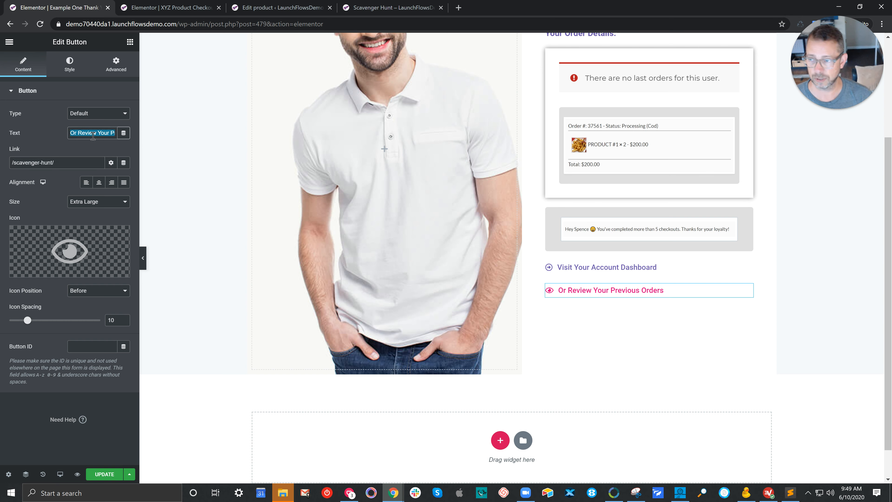
pyautogui.write('Go To The Sca')
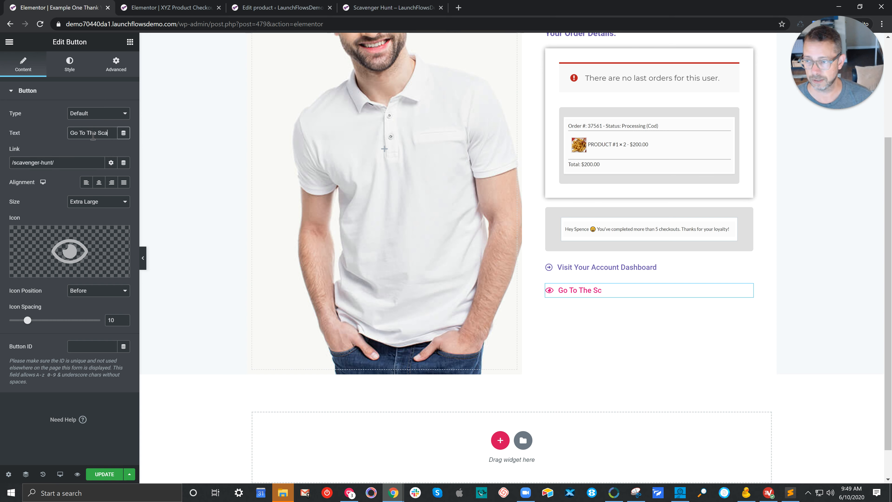
pyautogui.write('venger Hu')
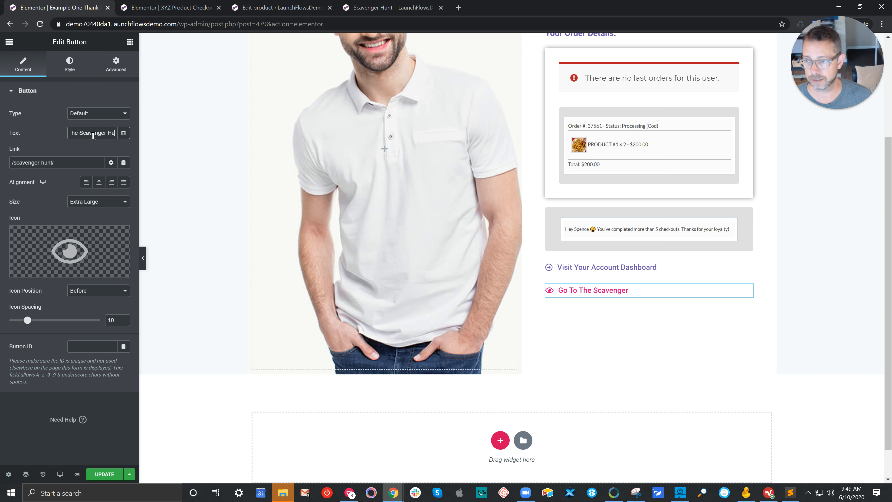
pyautogui.write('nt!')
# Open the icon library for the Scavenger Hunt button and search it for a tree icon.
pyautogui.click(68, 253)
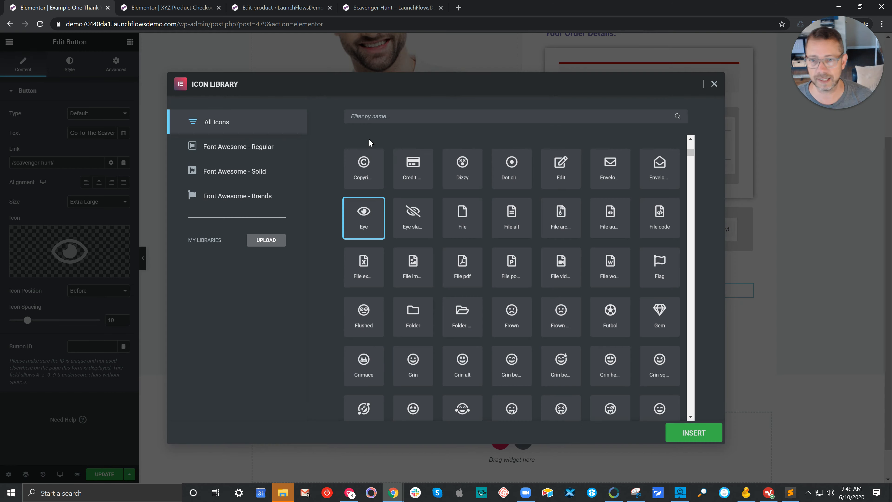
pyautogui.click(373, 115)
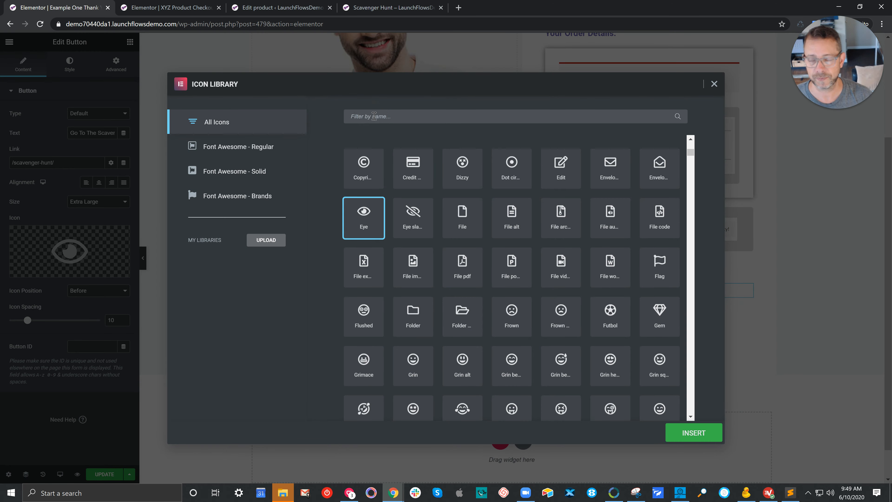
pyautogui.write('tree')
pyautogui.press('BackSpace')
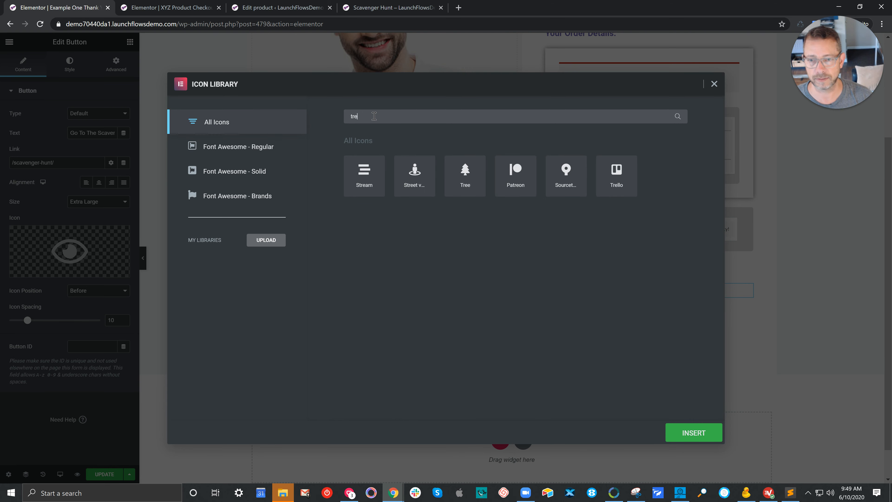
pyautogui.press('BackSpace')
pyautogui.press('BackSpace')
pyautogui.press('BackSpace')
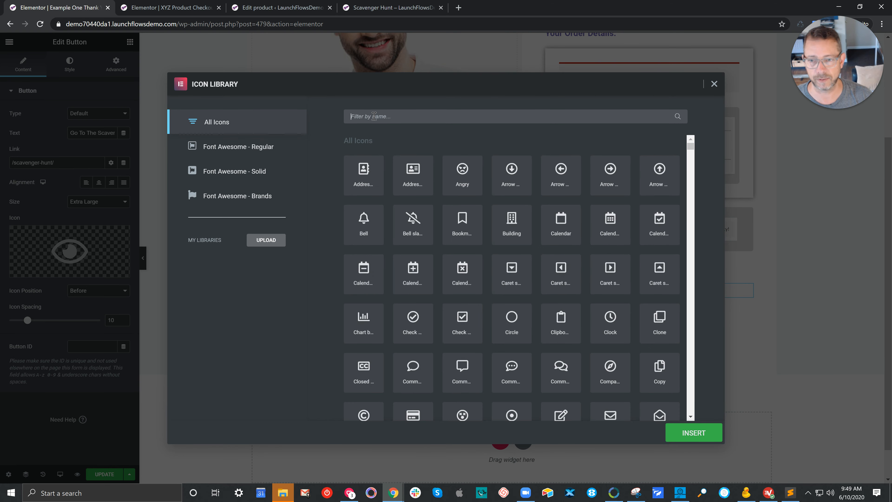
# Search the icons for "money", set the first result as the Scavenger Hunt button's icon, and update the page.
pyautogui.write('m')
pyautogui.press('BackSpace')
pyautogui.write('m')
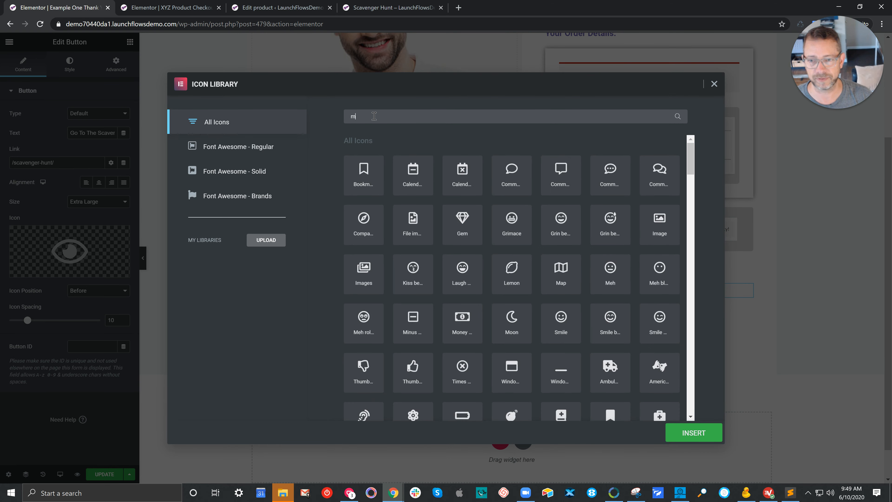
pyautogui.write('oney')
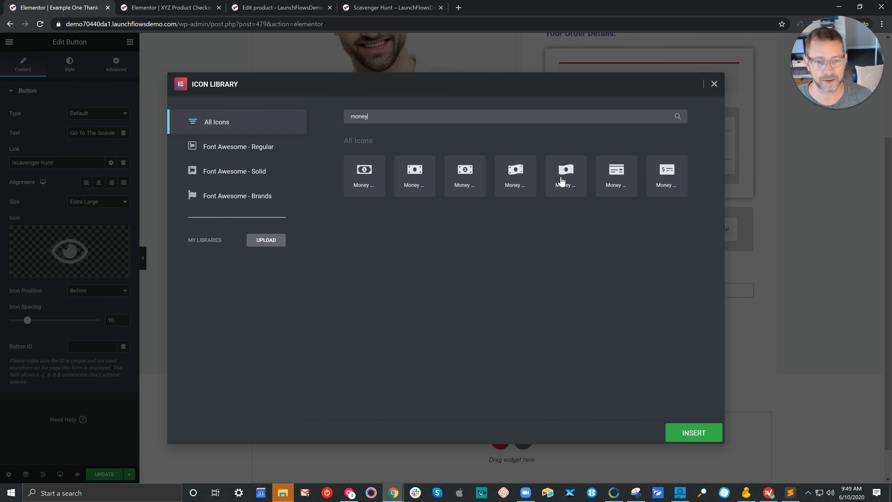
pyautogui.click(383, 180)
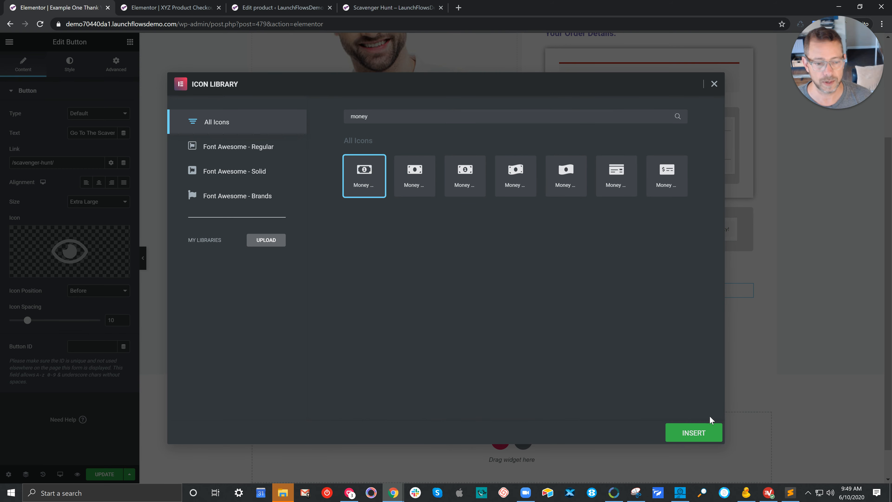
pyautogui.click(695, 432)
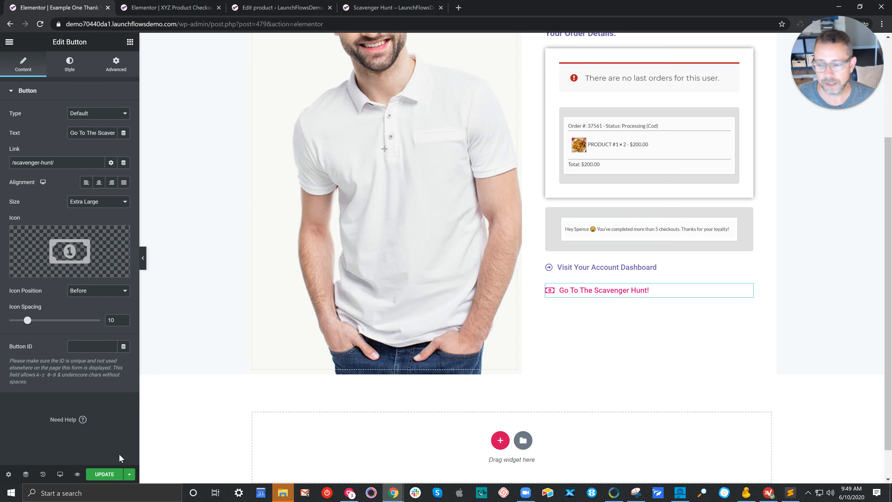
pyautogui.click(104, 474)
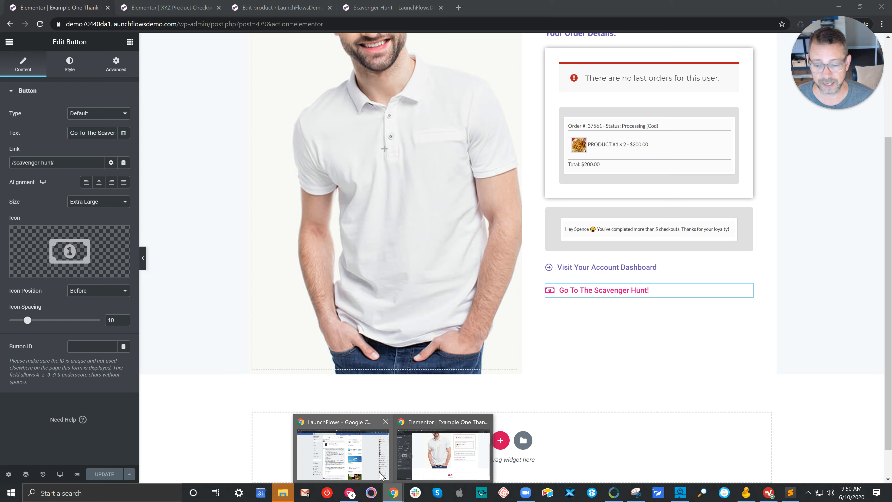
# Review the requested coupon workflow in the LaunchFlows Facebook group discussion and return to the thank you page editor.
pyautogui.click(349, 450)
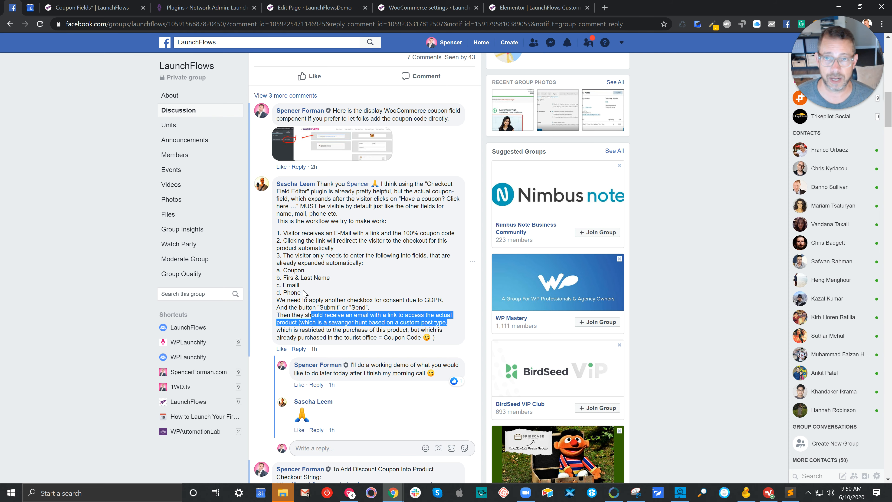
pyautogui.click(393, 493)
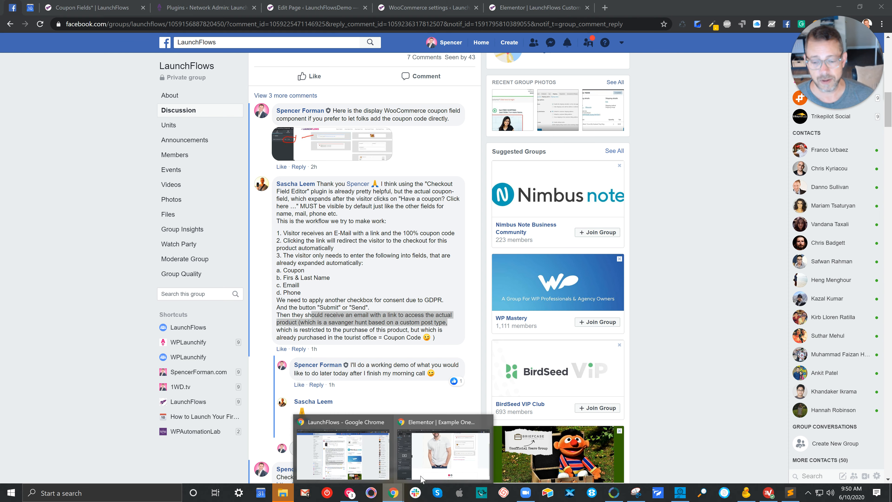
pyautogui.click(437, 464)
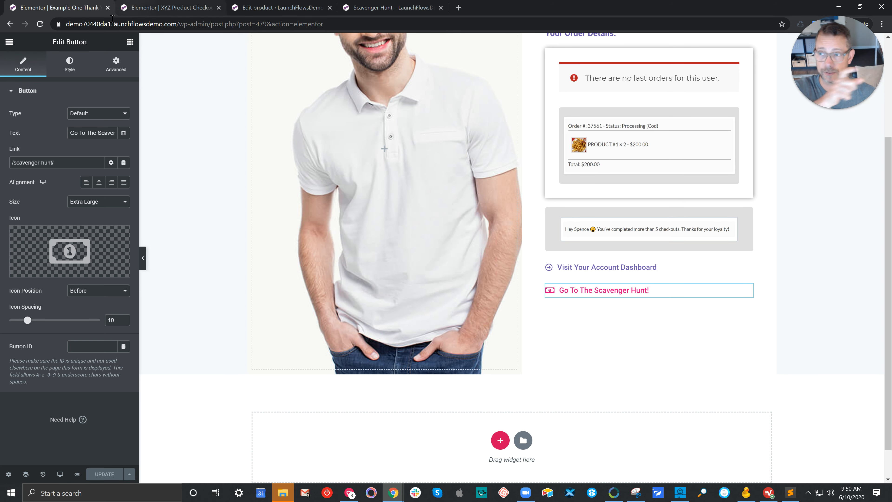
# Exit Elementor to the WordPress dashboard and open the WooCommerce Checkout Form settings.
pyautogui.click(9, 42)
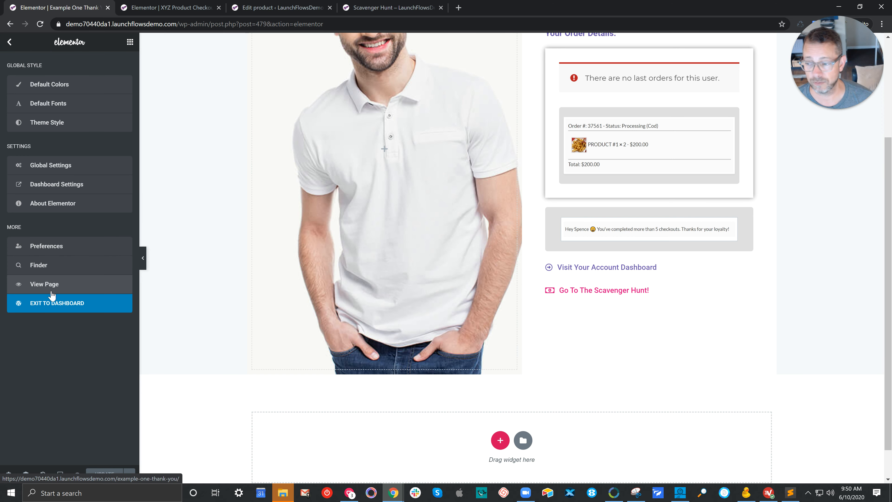
pyautogui.click(49, 302)
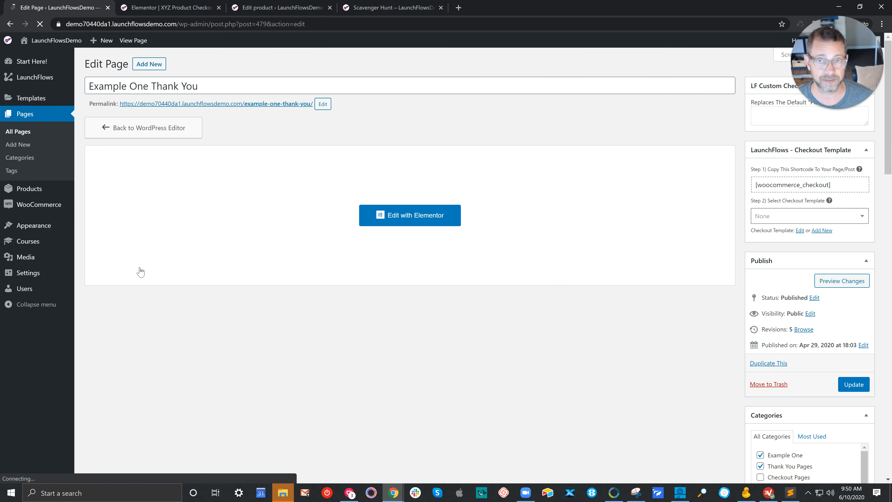
pyautogui.moveTo(46, 220)
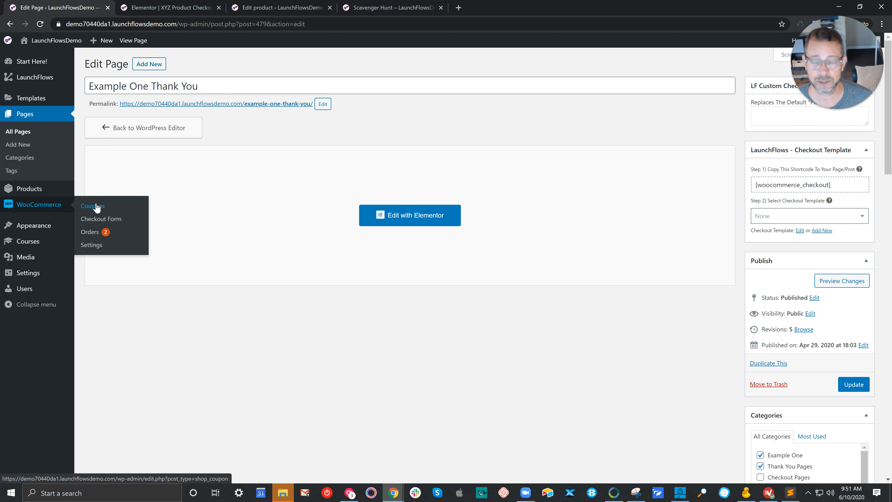
pyautogui.click(99, 221)
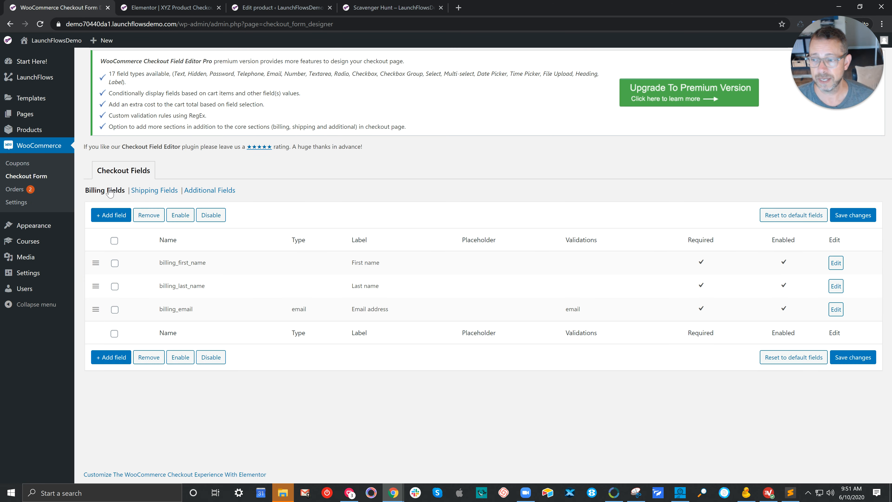
# Search the web for "woocommerce checkout field manager" and view the Checkout Field Editor plugin page on WordPress.org before returning to the checkout fields.
pyautogui.click(459, 8)
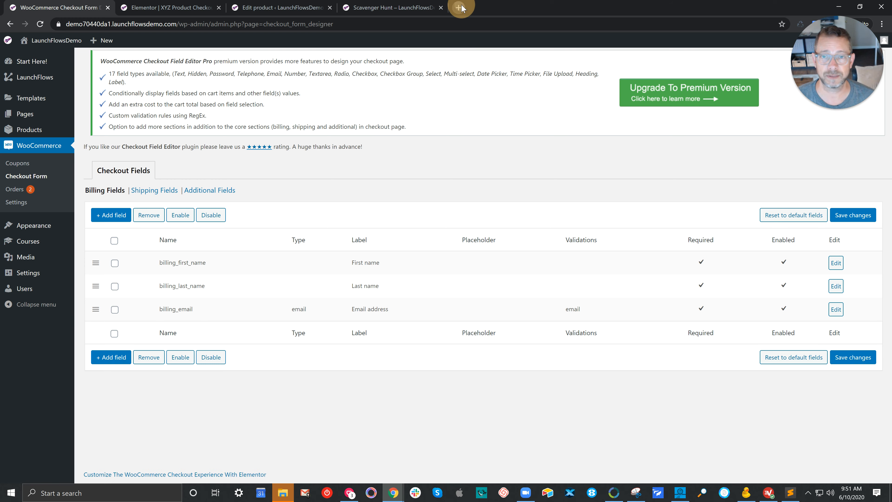
pyautogui.write('woocommerce')
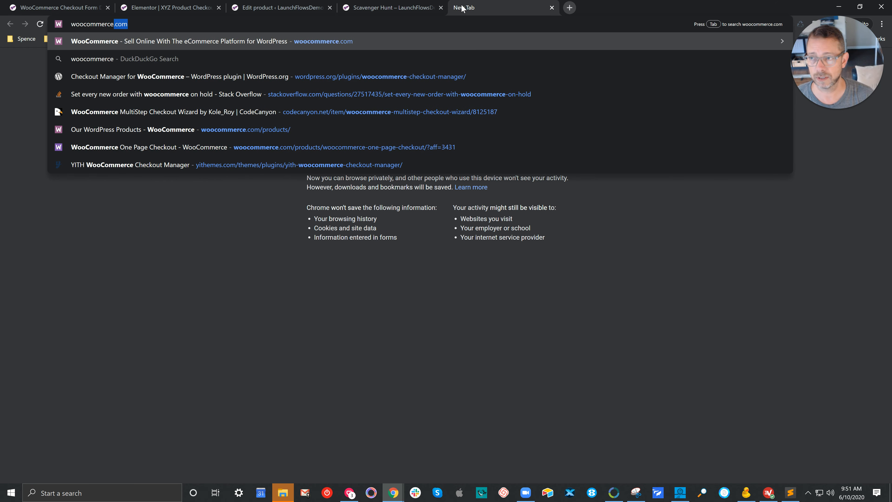
pyautogui.write(' checkout field ')
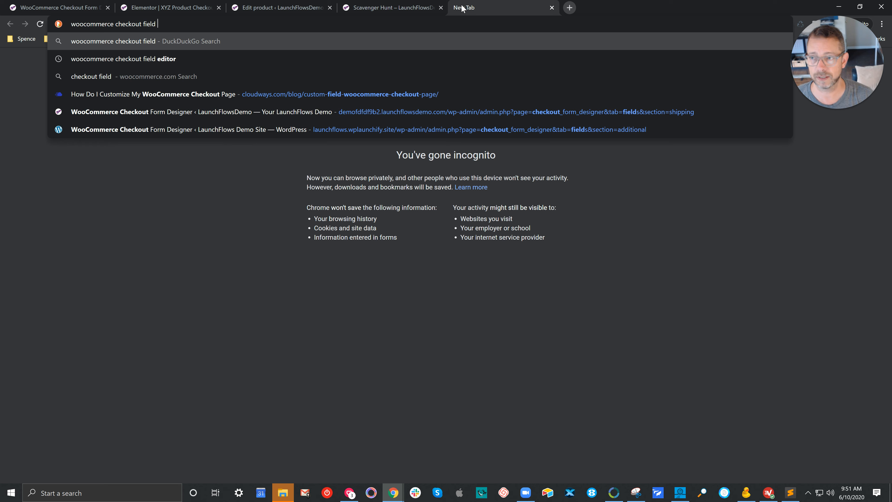
pyautogui.write('manager')
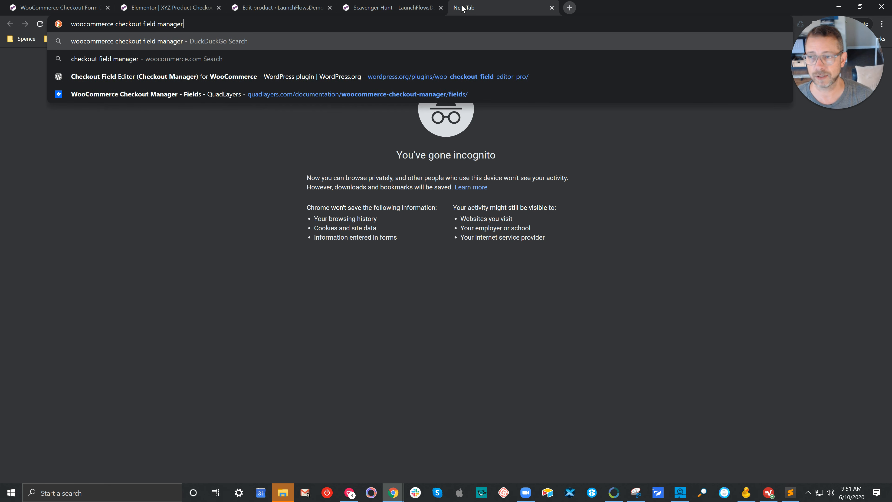
pyautogui.press('Return')
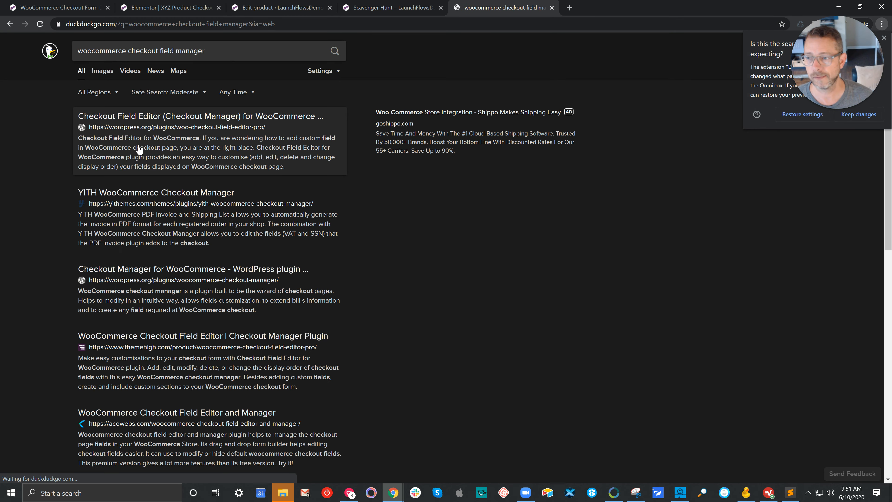
pyautogui.click(153, 121)
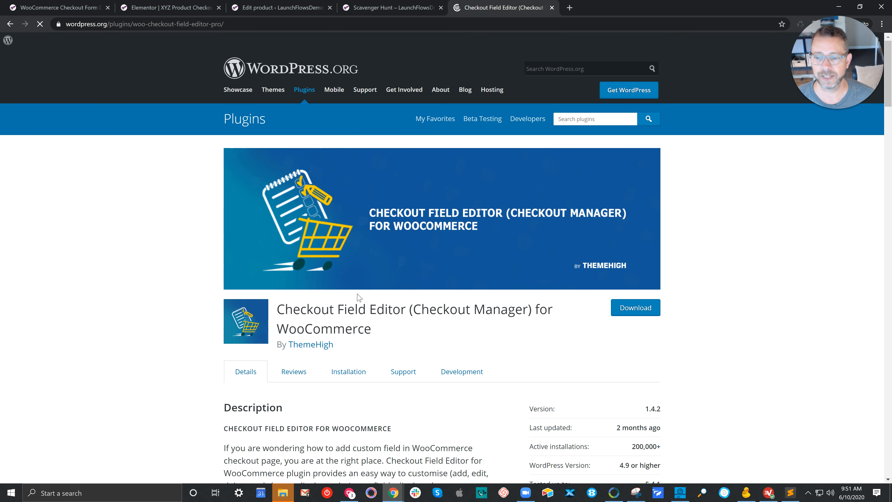
pyautogui.moveTo(285, 308); pyautogui.dragTo(428, 327)
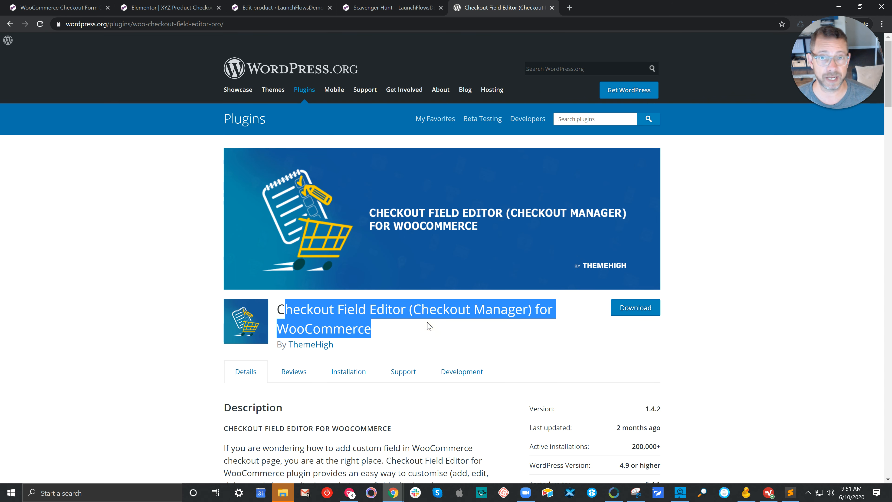
pyautogui.click(429, 327)
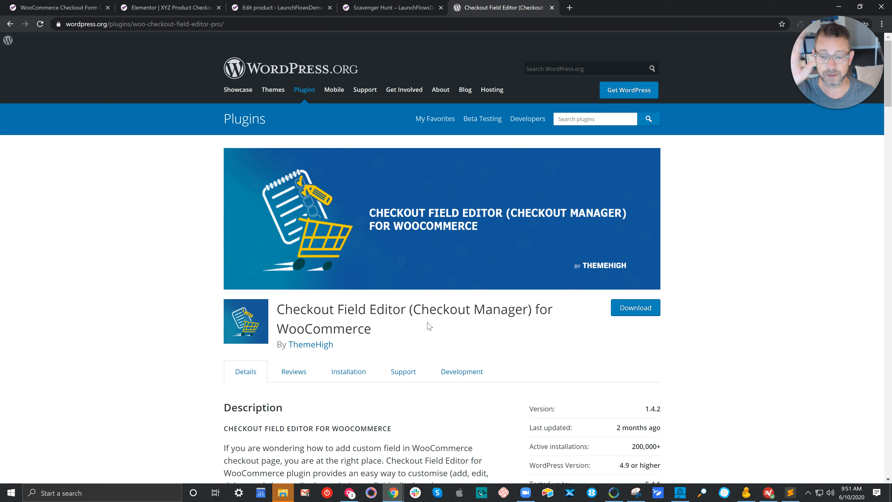
pyautogui.click(551, 8)
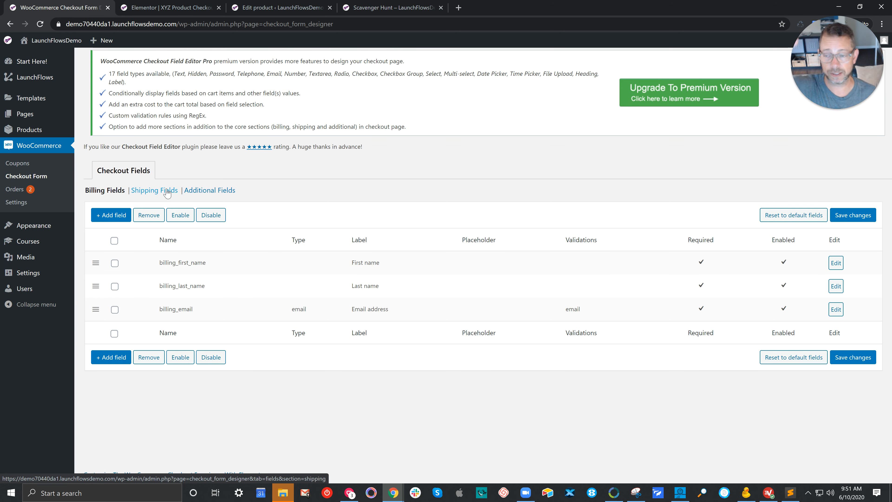
# Start a new text field named billing_phone in the billing section of the checkout fields.
pyautogui.click(209, 191)
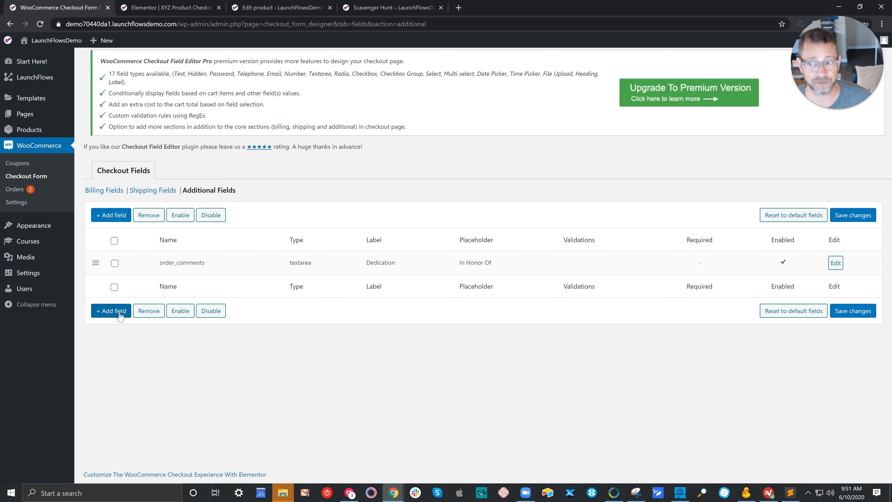
pyautogui.click(105, 190)
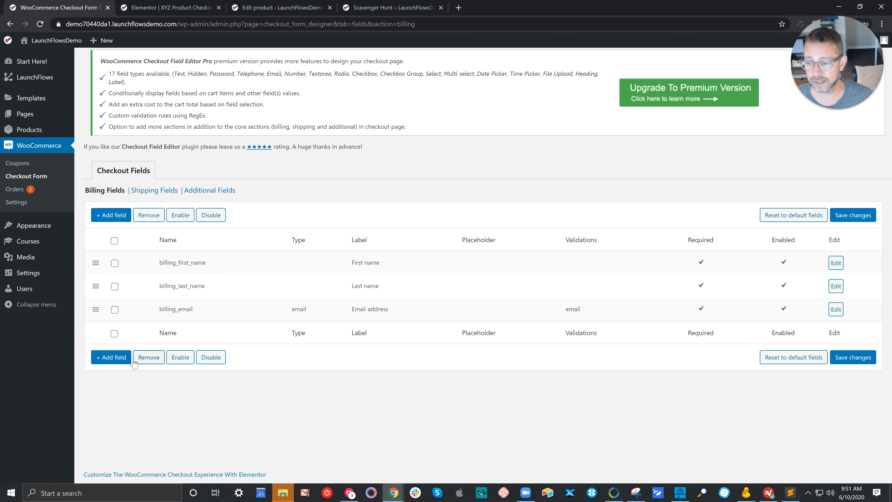
pyautogui.click(122, 363)
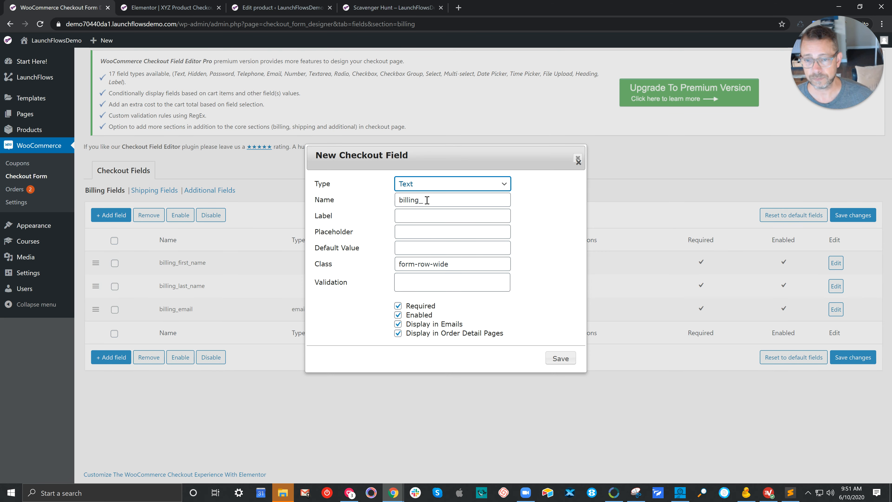
pyautogui.click(438, 205)
pyautogui.write('phone')
pyautogui.press('Tab')
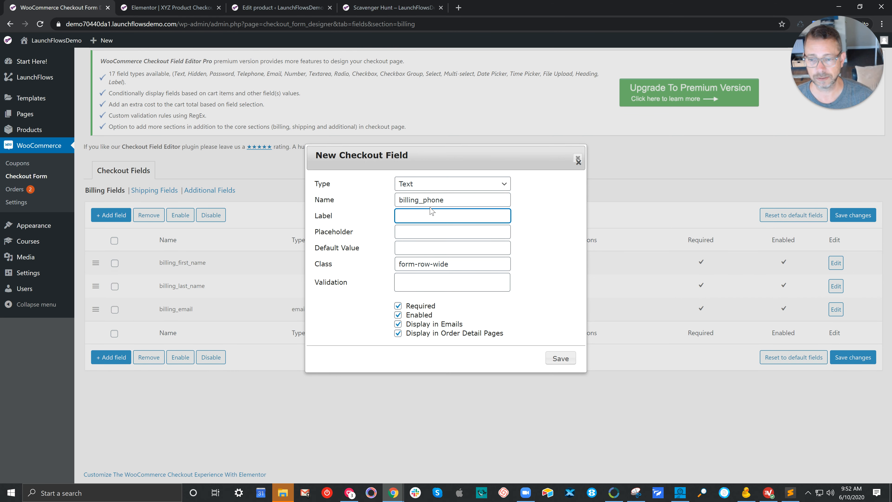
# Give the new phone field the label "Your Phone" and the placeholder "Your Phone Number".
pyautogui.write('Yo')
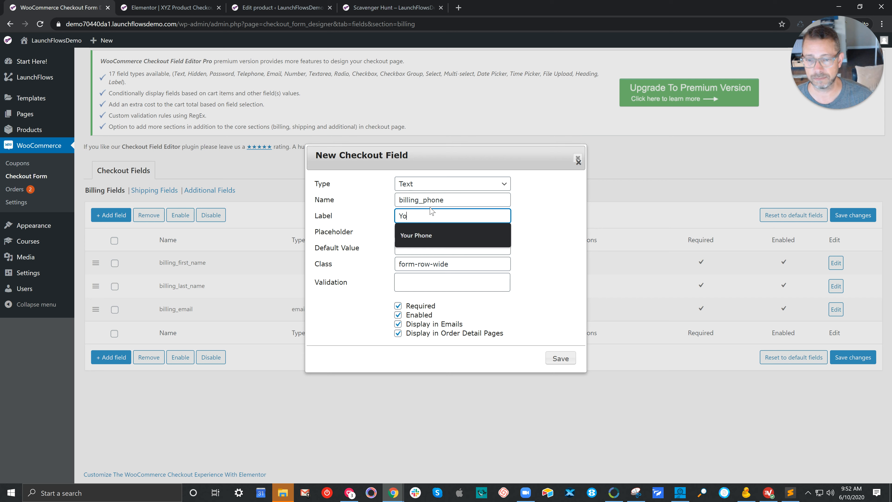
pyautogui.write('ur Phone')
pyautogui.press('Tab')
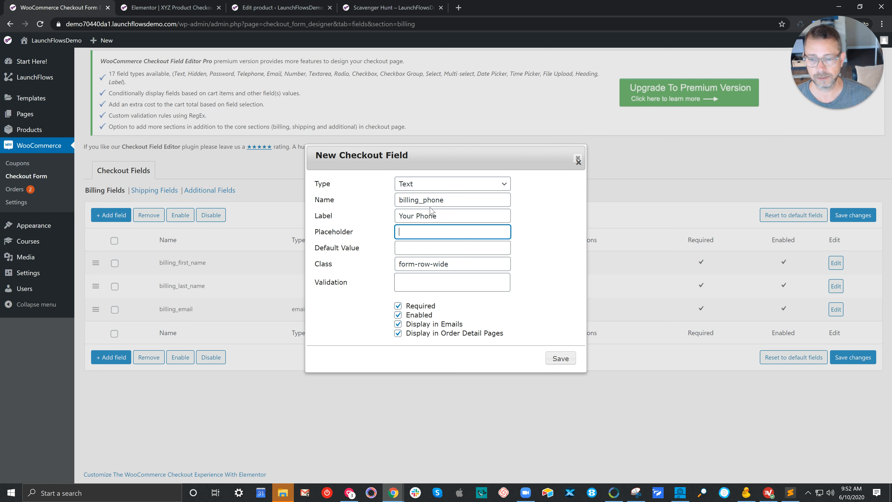
pyautogui.write('You')
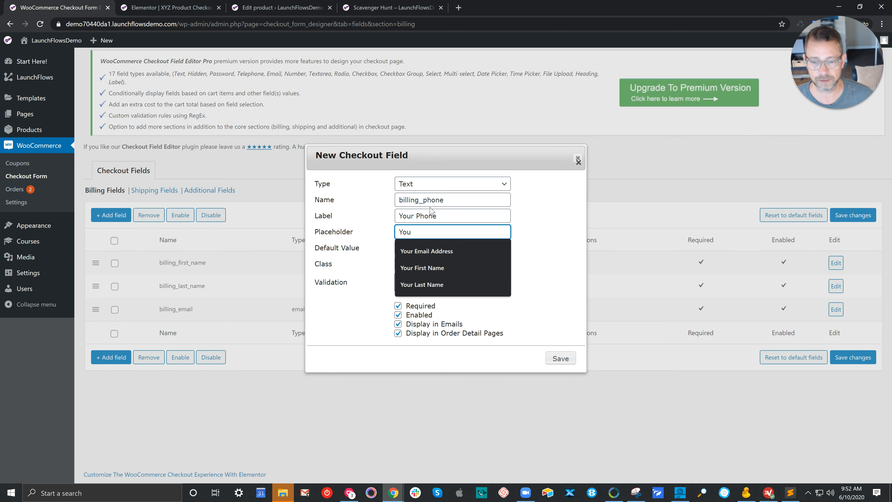
pyautogui.write('r P')
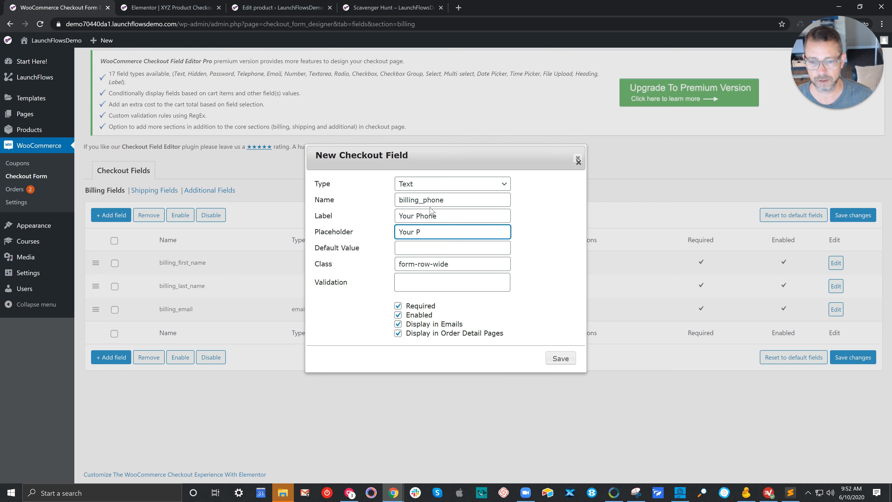
pyautogui.write('hun')
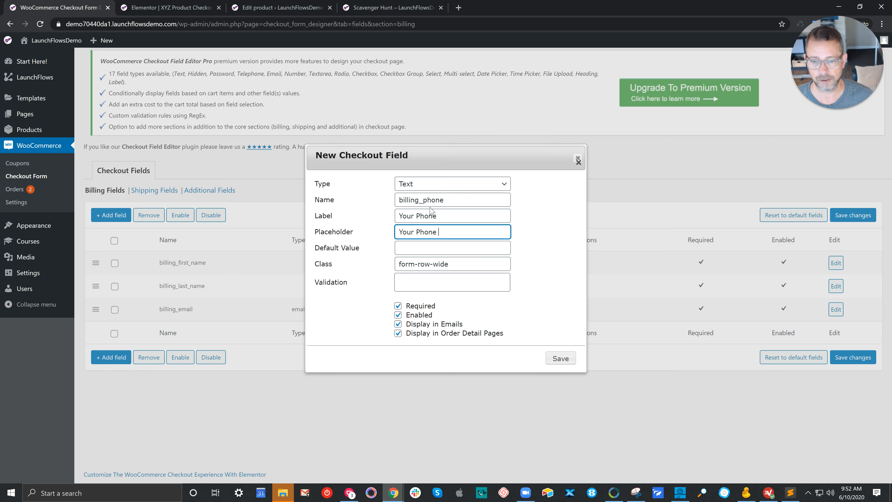
pyautogui.write('umber')
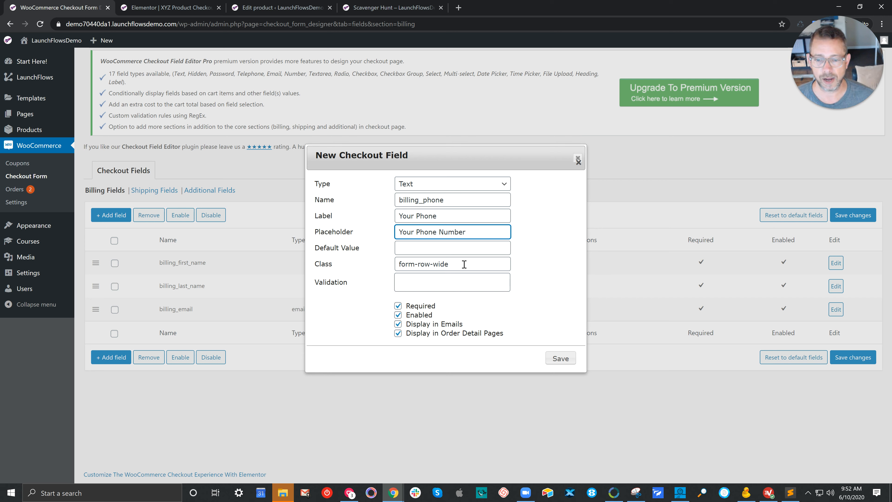
# Set the new phone field's class to form-row-right, make it optional instead of required, and save the field.
pyautogui.doubleClick(435, 267)
pyautogui.write('r')
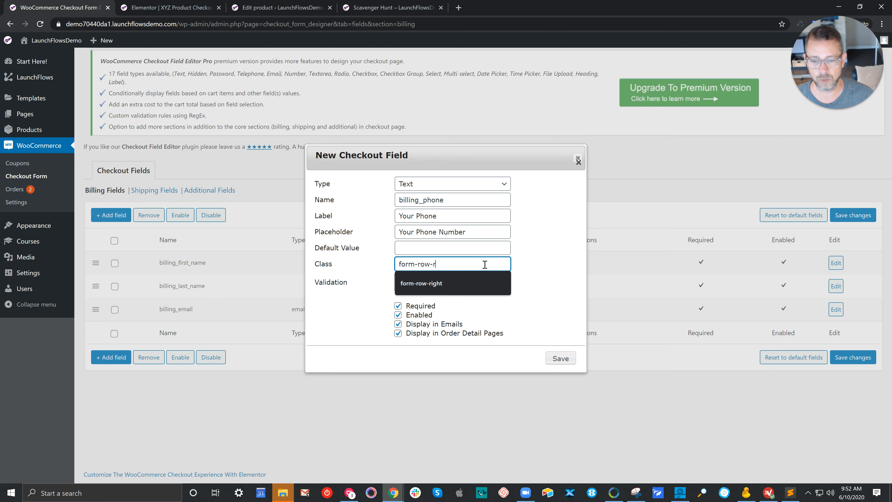
pyautogui.write('ight')
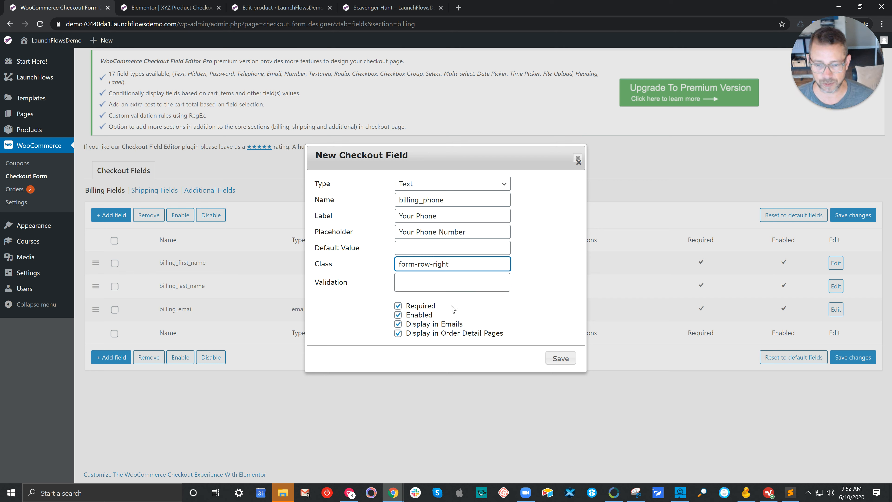
pyautogui.click(399, 306)
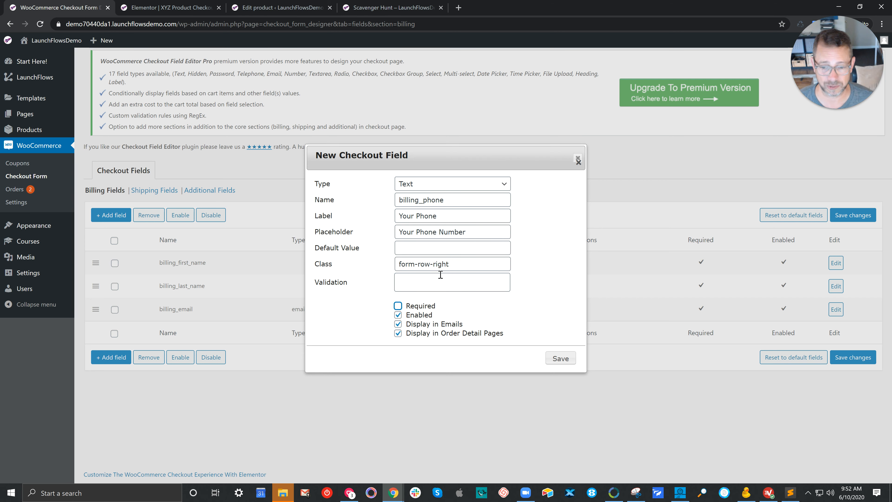
pyautogui.click(561, 359)
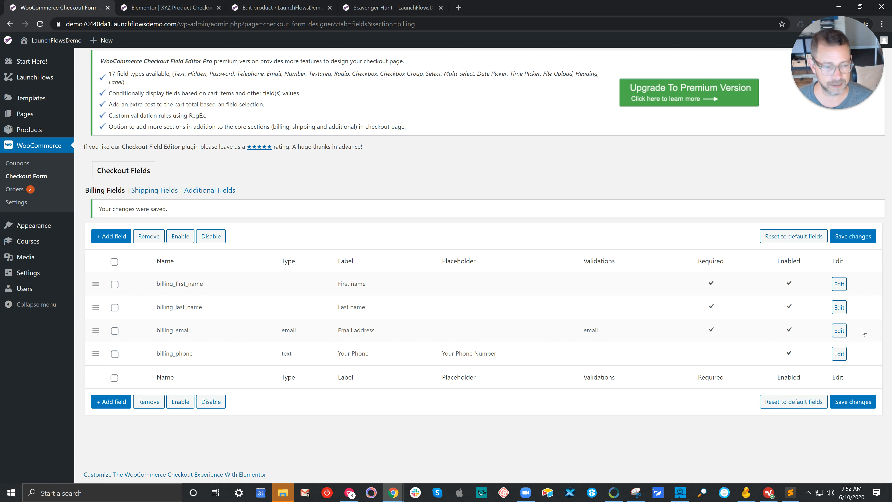
# Set the billing_email field's class to form-row-left and save the checkout field changes.
pyautogui.click(839, 330)
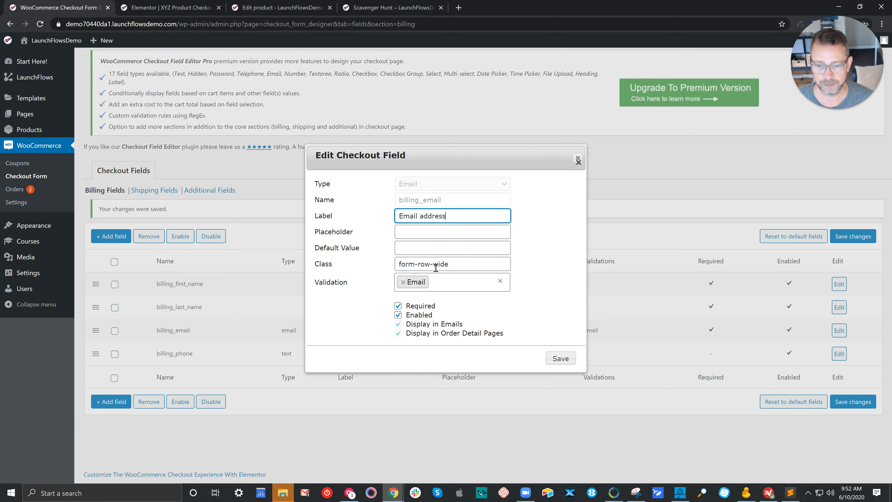
pyautogui.click(432, 264)
pyautogui.doubleClick(459, 263)
pyautogui.write('left')
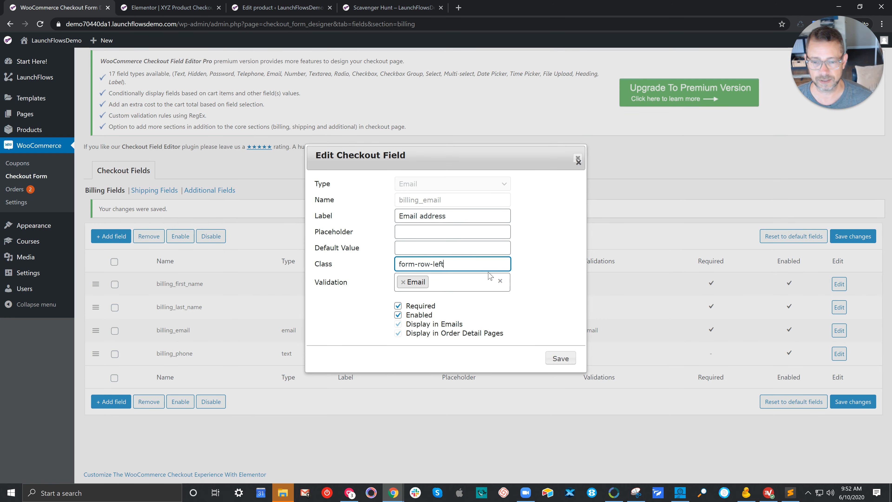
pyautogui.click(561, 358)
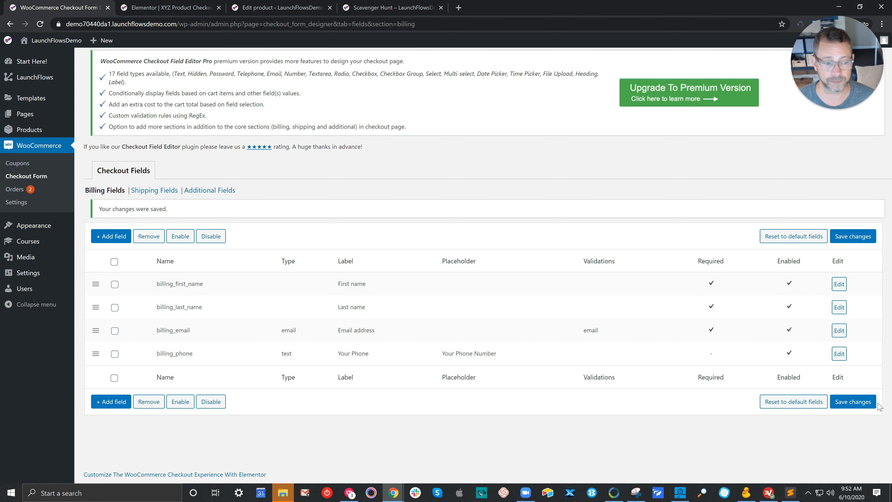
pyautogui.click(868, 403)
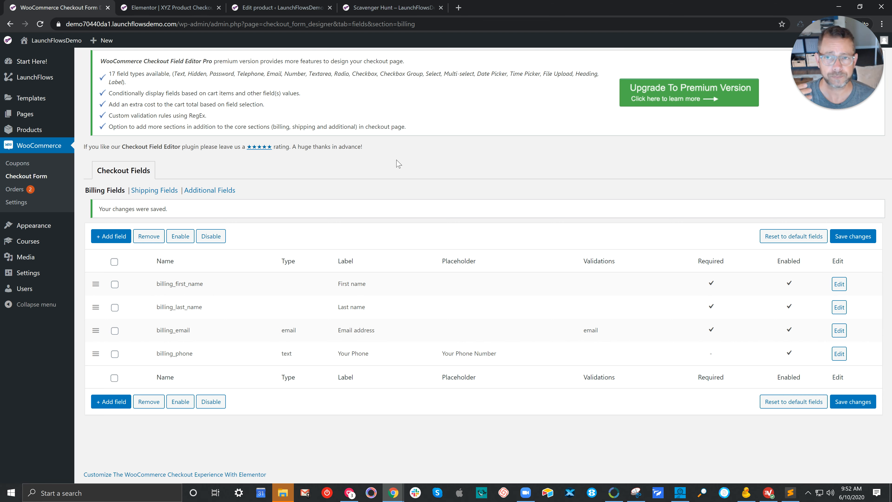
# Copy the Scavenger Hunt page's URL and return to the WooCommerce checkout fields.
pyautogui.click(379, 7)
pyautogui.click(190, 25)
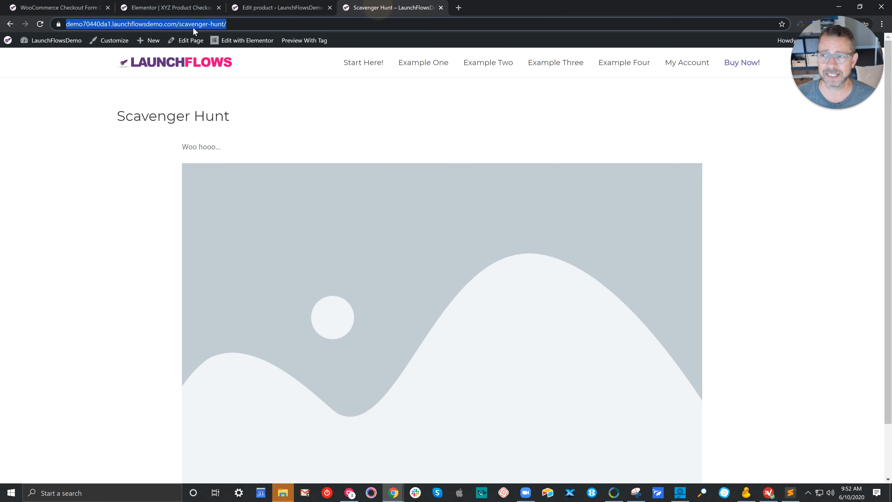
pyautogui.rightClick(188, 23)
pyautogui.click(211, 73)
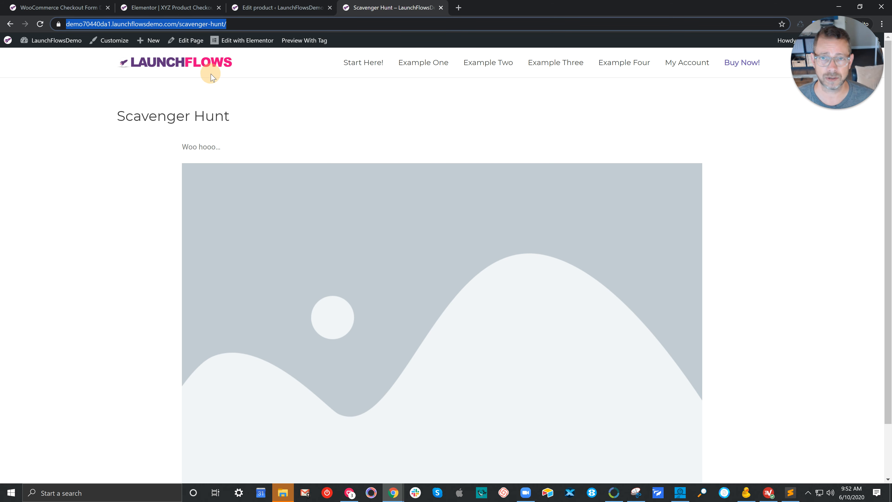
pyautogui.click(57, 8)
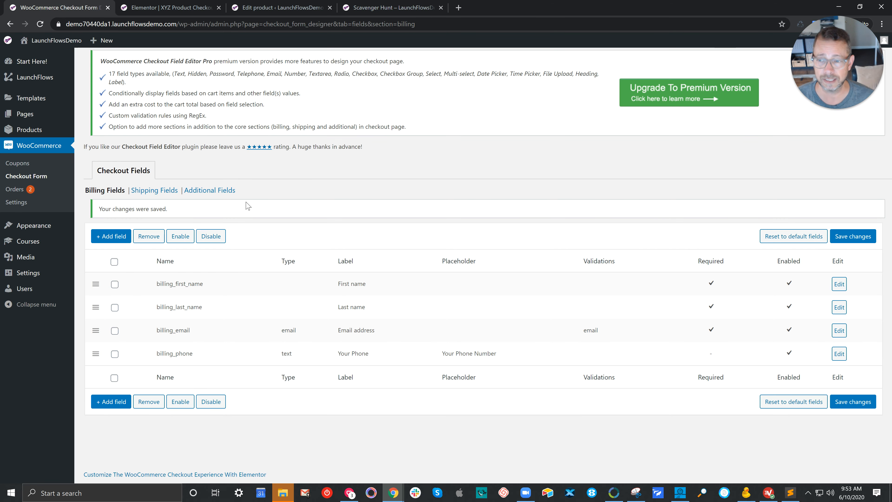
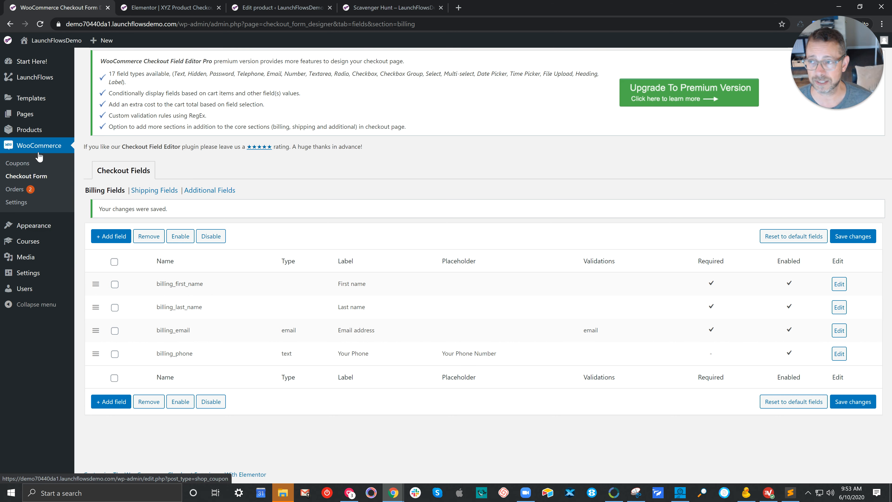
# Add the purchase note "Get The Scavenger Hunt Here:" followed by the copied Scavenger Hunt URL to XYZ Product, and update the product.
pyautogui.click(255, 8)
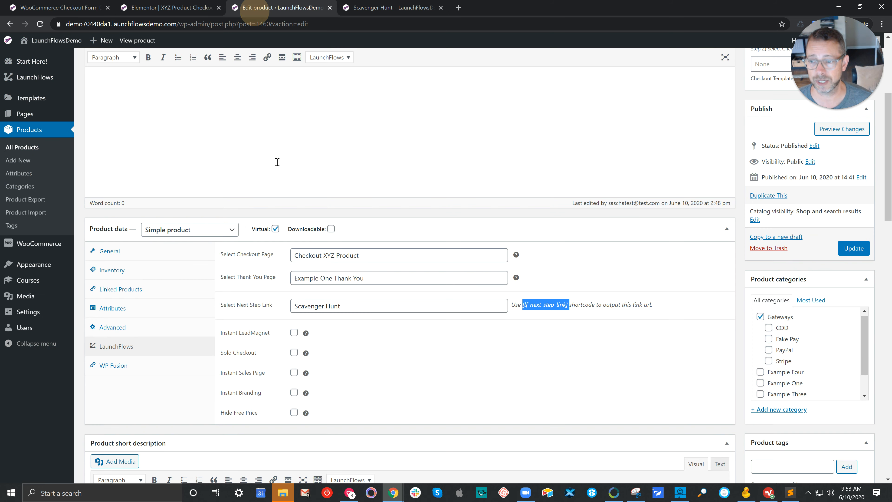
pyautogui.click(163, 329)
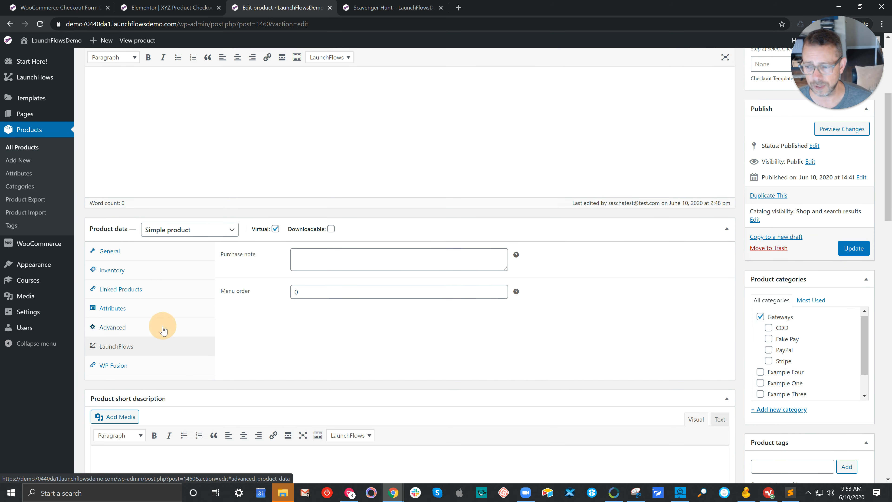
pyautogui.moveTo(261, 256); pyautogui.dragTo(221, 254)
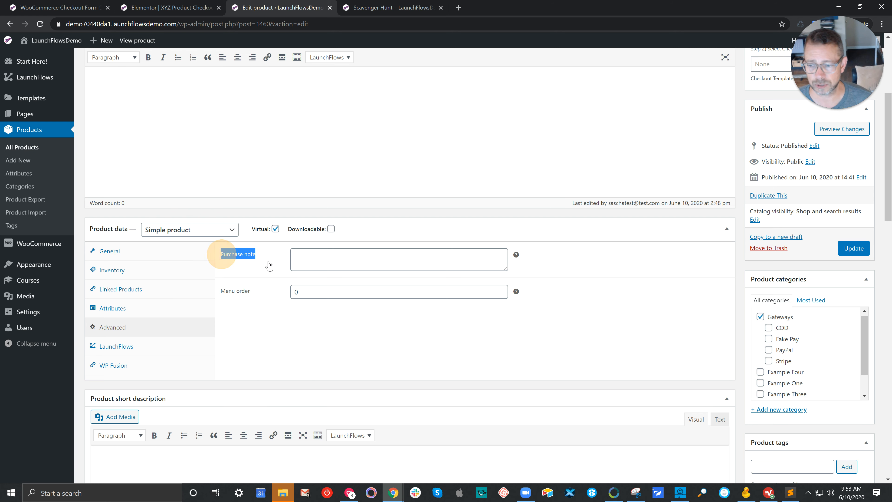
pyautogui.click(325, 260)
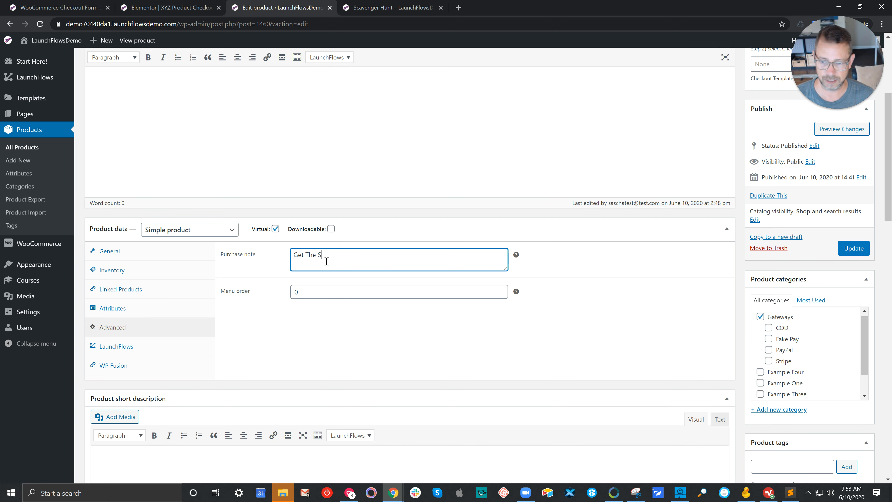
pyautogui.write('Get The Scavenger ')
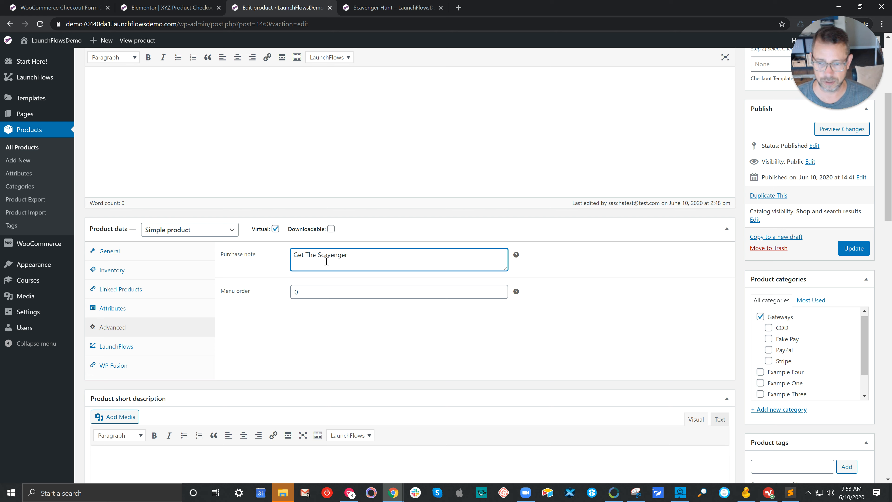
pyautogui.write('Hunt Here:')
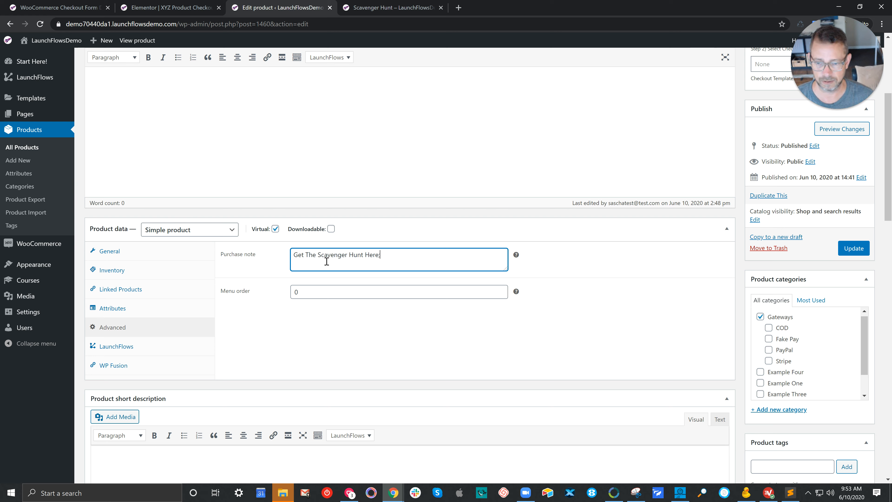
pyautogui.write('https://demo70440da1.launchflowsdemo.com/scavenger-hunt/')
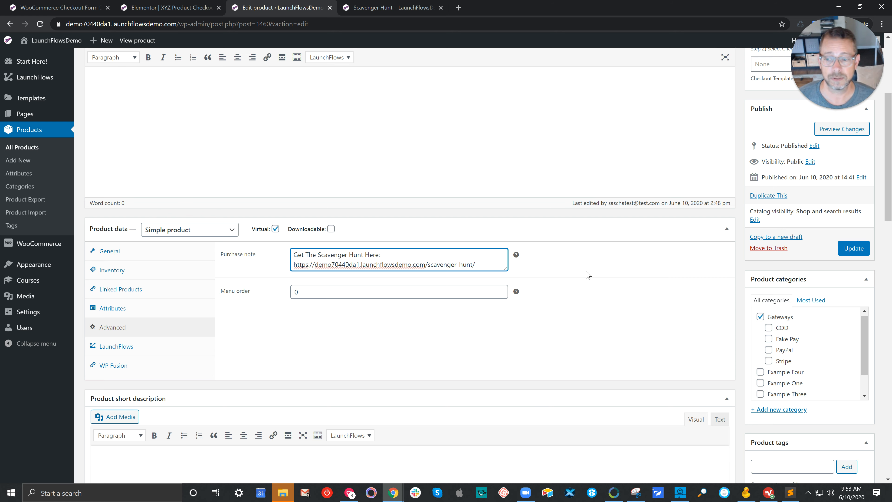
pyautogui.moveTo(517, 257)
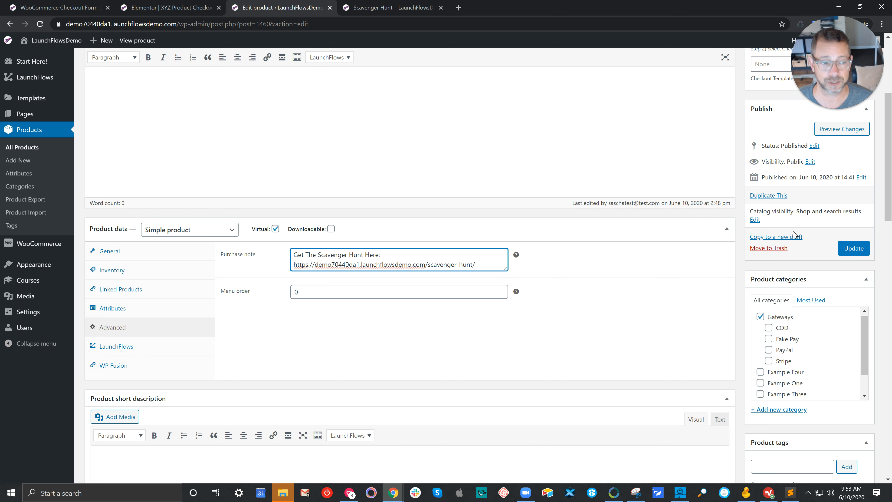
pyautogui.click(853, 249)
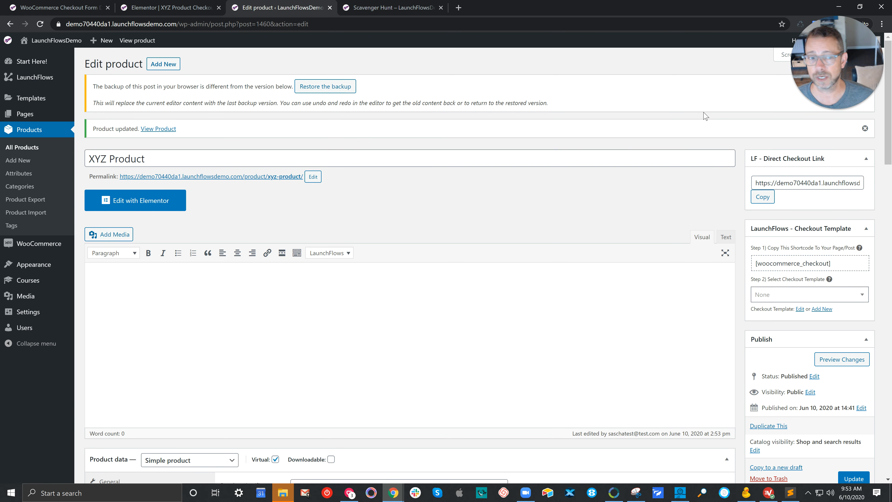
# Copy XYZ Product's direct checkout link and open it in a new browser tab.
pyautogui.click(763, 197)
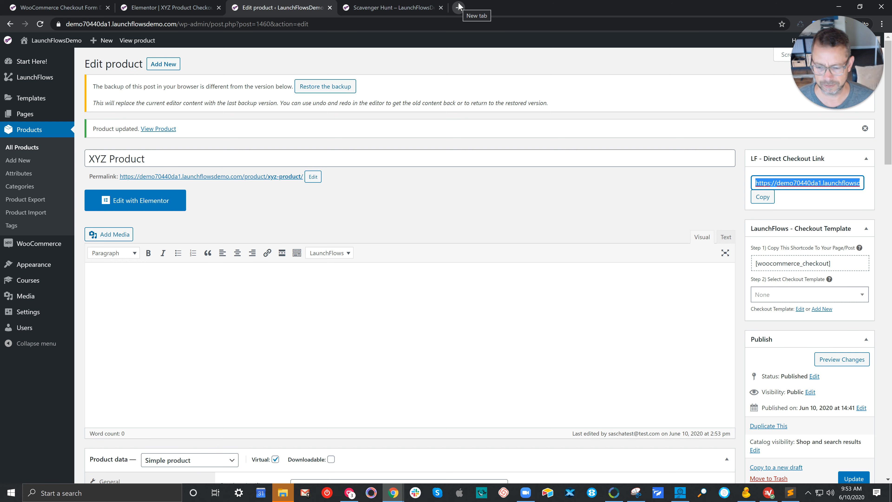
pyautogui.click(393, 493)
pyautogui.click(426, 460)
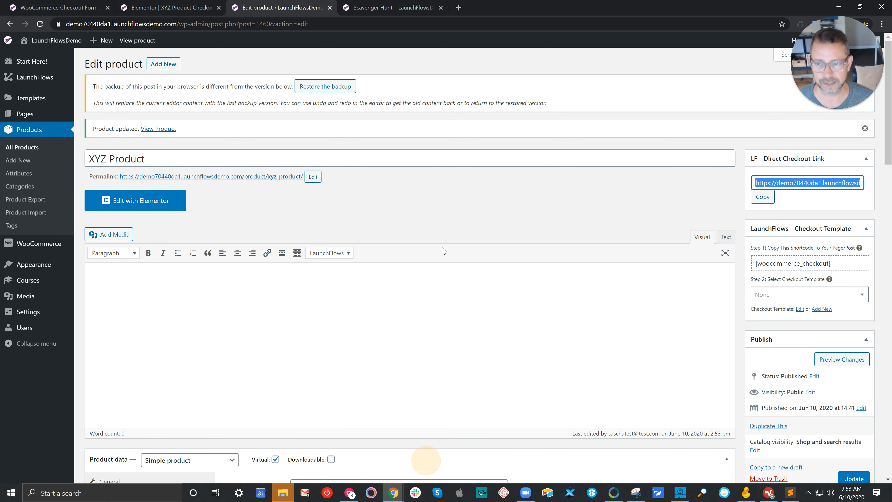
pyautogui.click(458, 8)
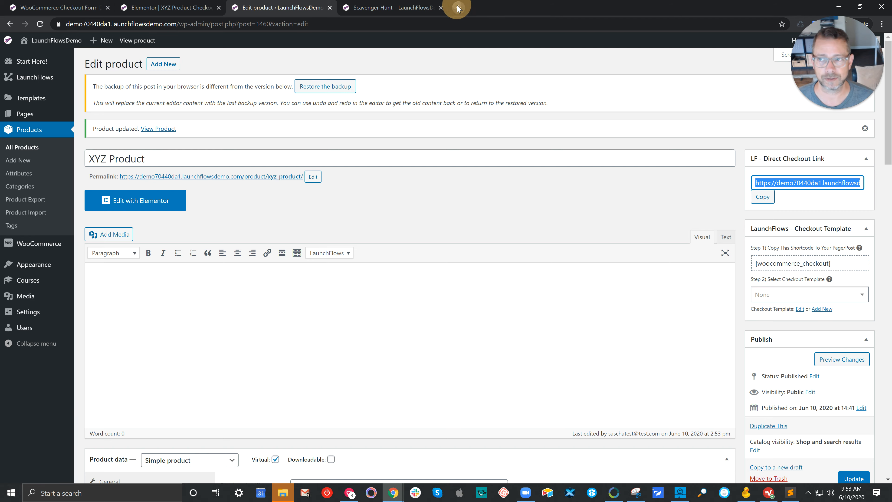
pyautogui.hotkey('ctrl', 'v')
pyautogui.press('Return')
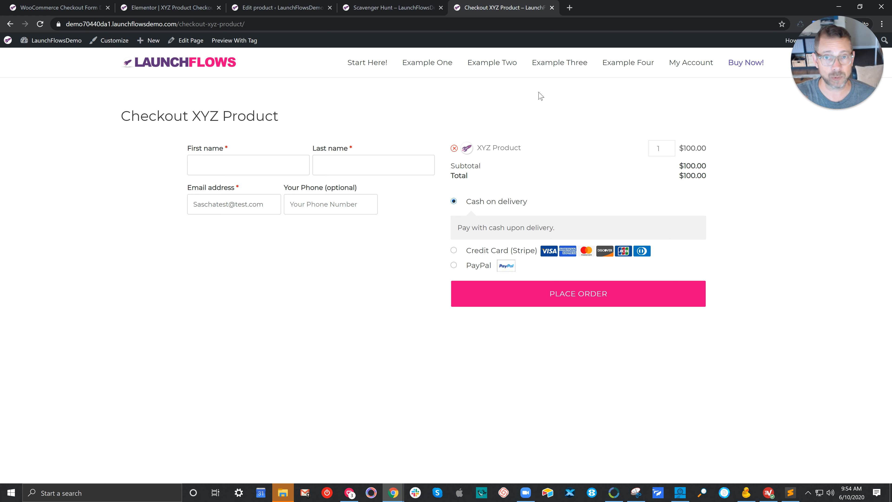
# Append "?lfcoupon=" and the product's coupon code to the XYZ Product checkout URL and load the page.
pyautogui.click(264, 24)
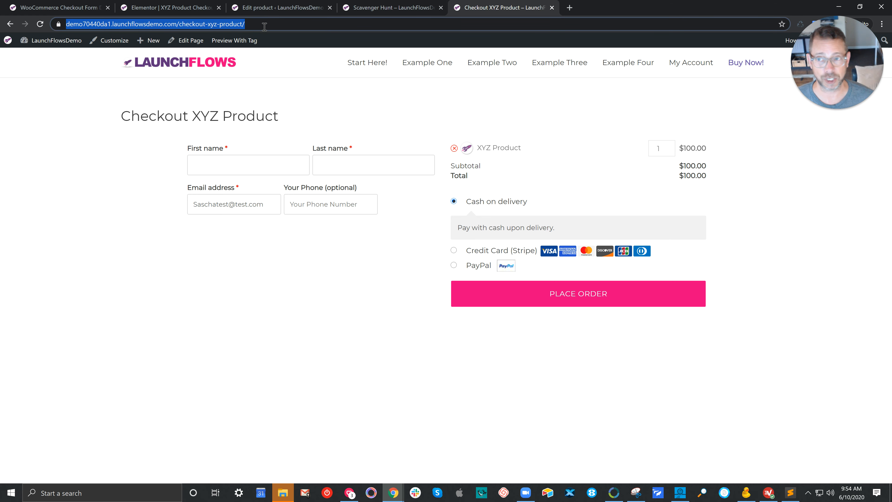
pyautogui.click(264, 24)
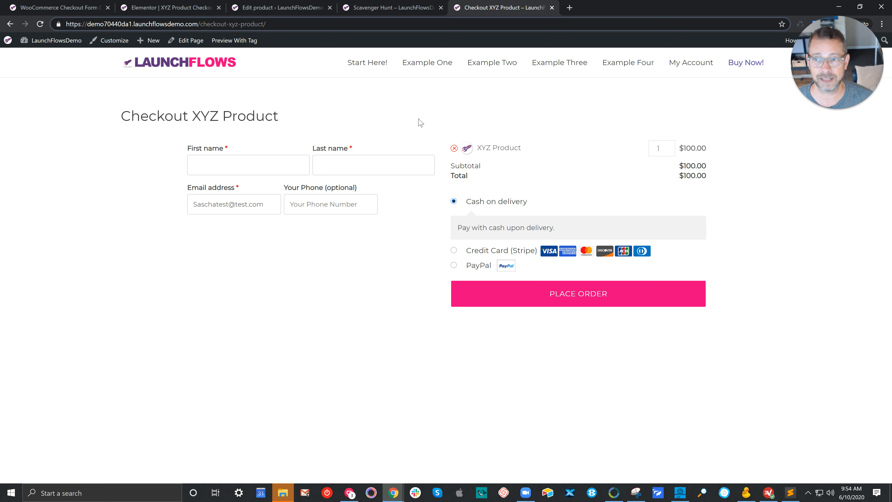
pyautogui.write('?l')
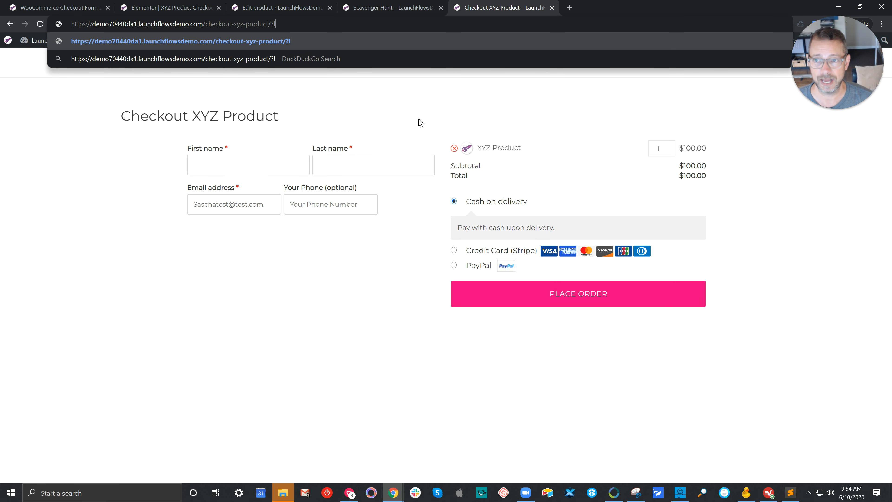
pyautogui.write('fcoupon=')
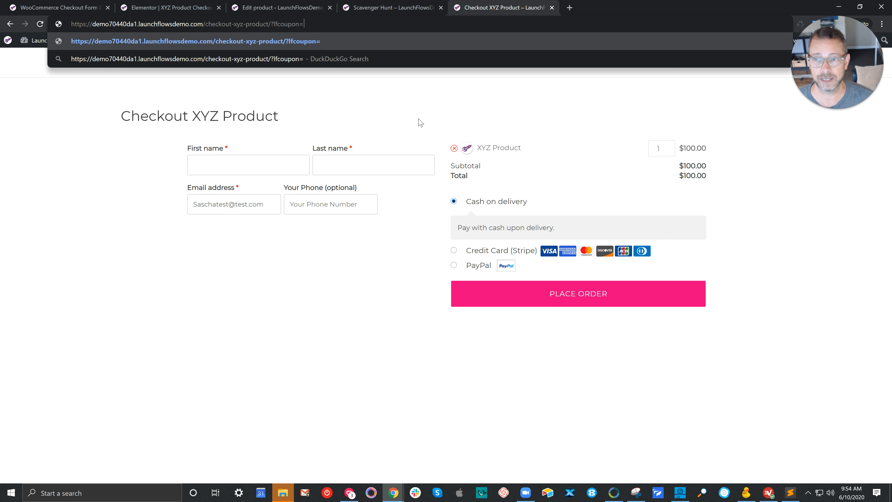
pyautogui.write('SASCHA')
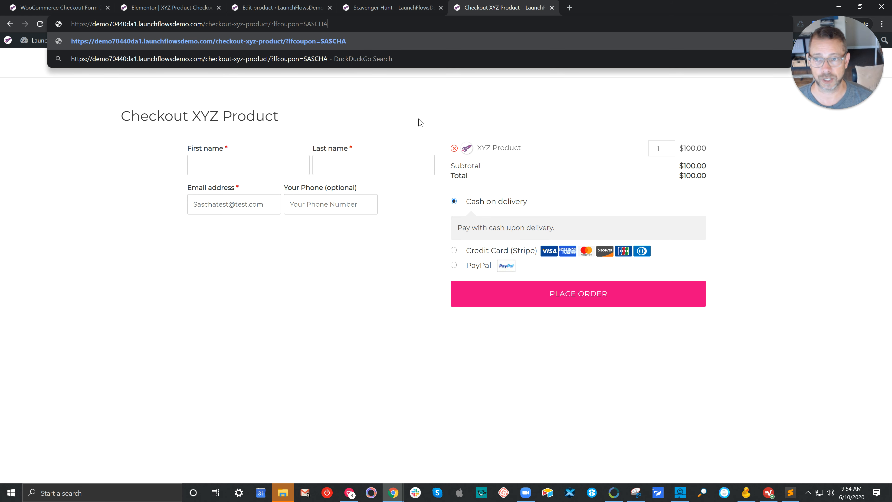
pyautogui.hotkey('ctrl', 'a')
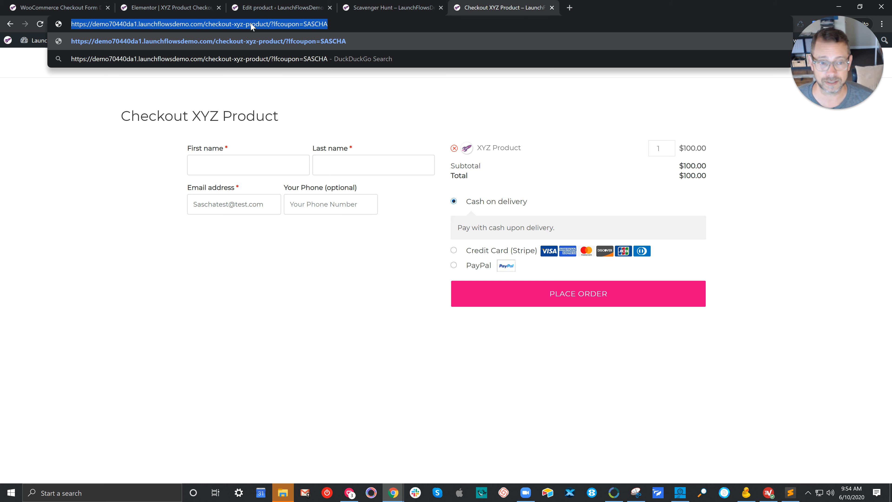
pyautogui.press('Return')
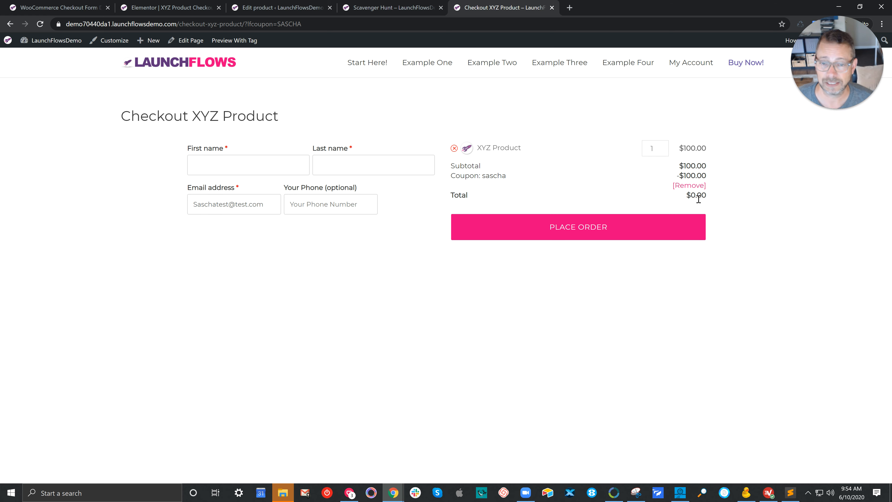
# Check the coupon discount in the order summary and return to the XYZ Product checkout template in Elementor.
pyautogui.moveTo(452, 167); pyautogui.dragTo(642, 195)
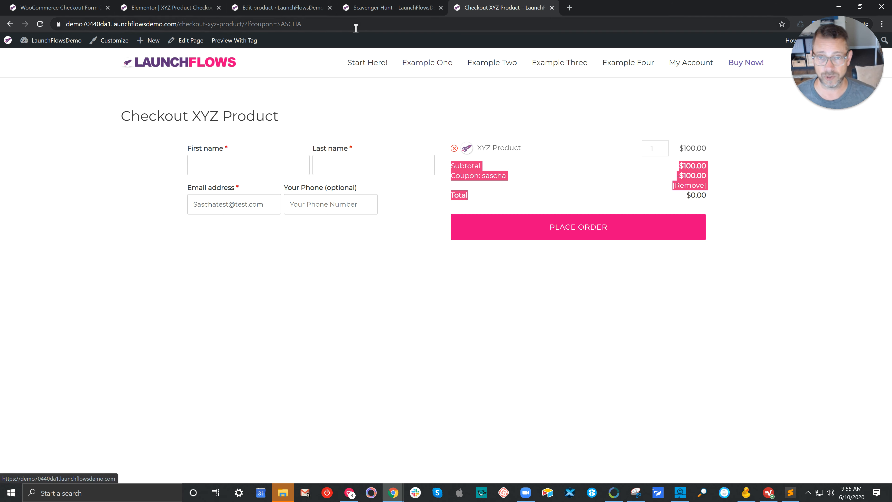
pyautogui.click(304, 9)
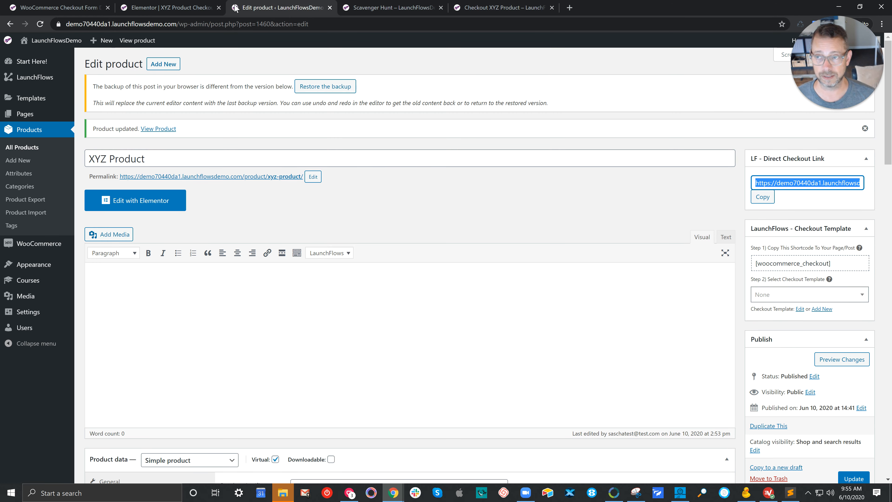
pyautogui.click(182, 7)
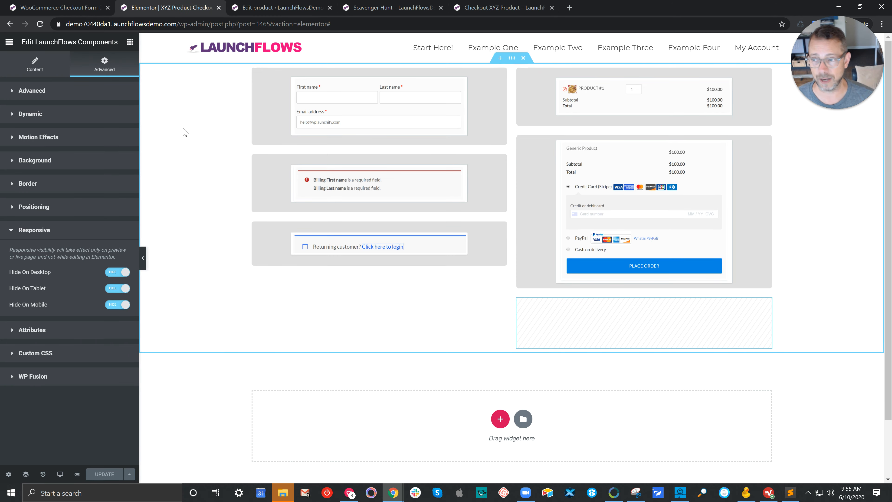
# Add a LaunchFlows Components widget below the returning-customer login block and set its component to Fields - Subtotal.
pyautogui.click(130, 42)
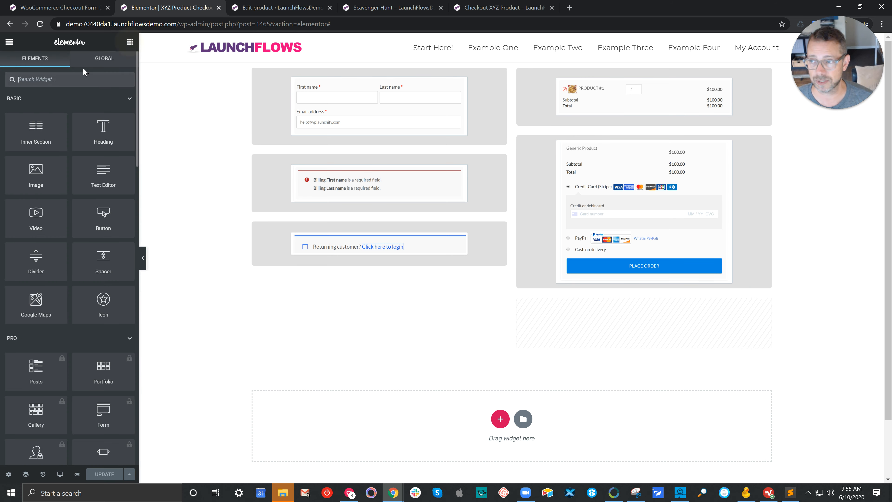
pyautogui.write('LAUN')
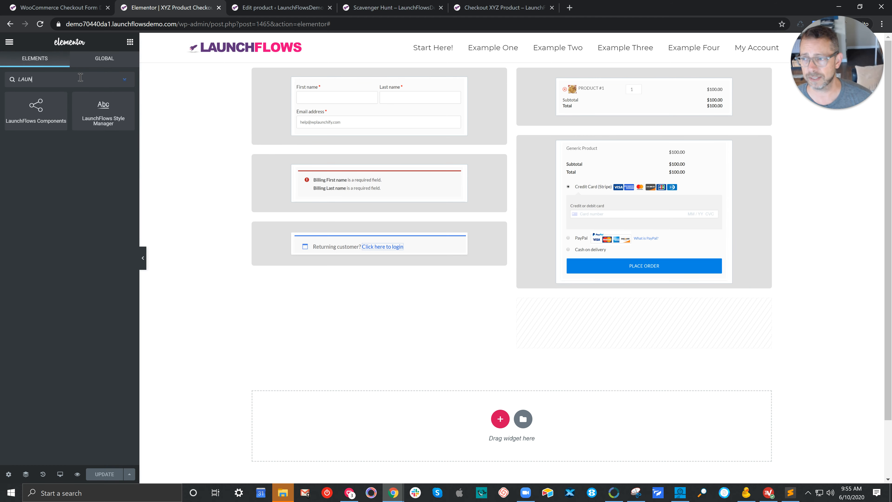
pyautogui.moveTo(35, 107); pyautogui.dragTo(271, 262)
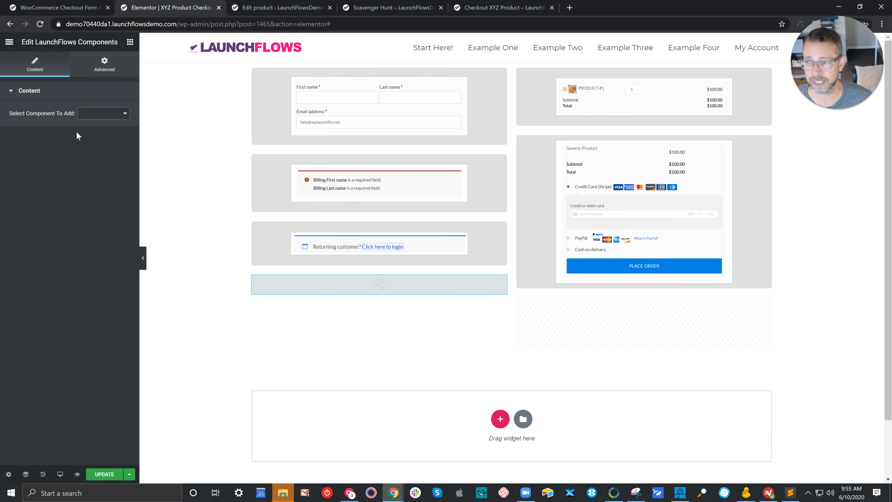
pyautogui.click(90, 113)
pyautogui.scroll(-6, 124, 176)
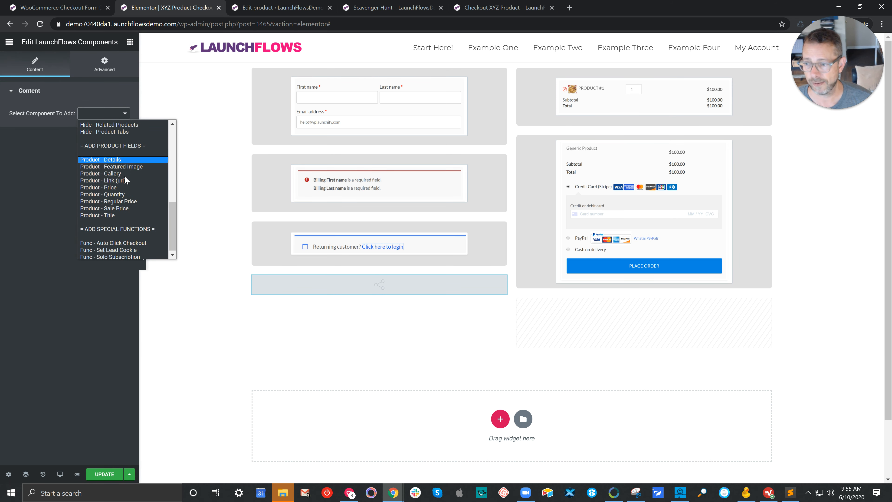
pyautogui.moveTo(172, 212); pyautogui.dragTo(175, 167)
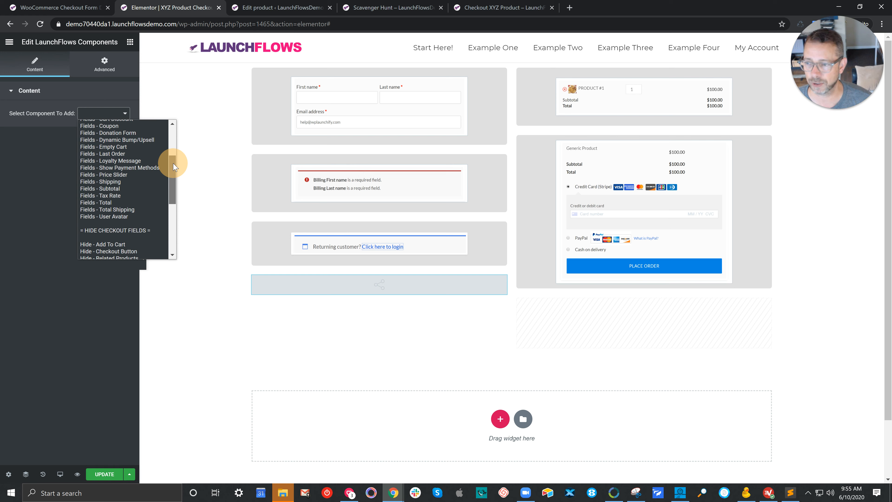
pyautogui.click(125, 188)
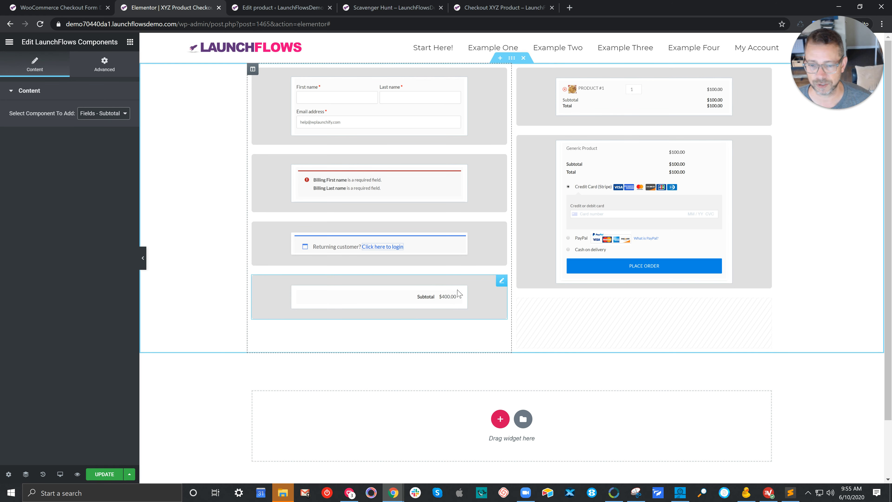
# Hide the Subtotal component on desktop, tablet and mobile, update the template, and reload the XYZ Product checkout page.
pyautogui.click(501, 281)
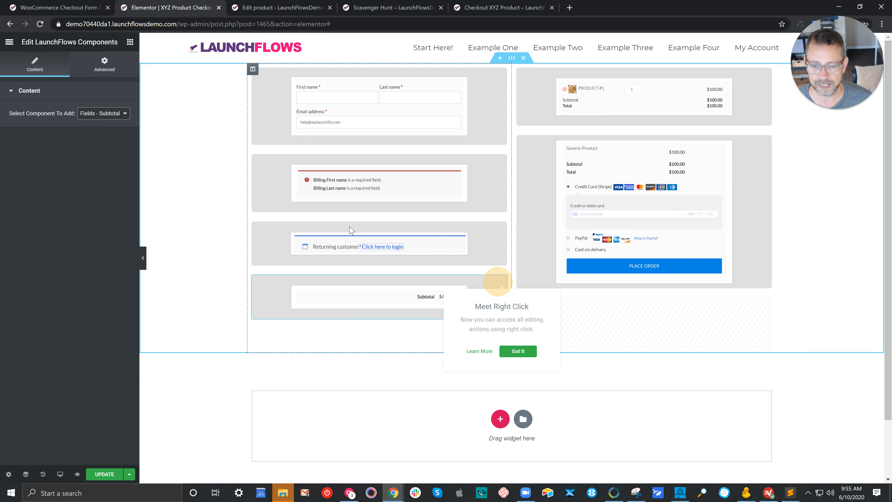
pyautogui.click(113, 65)
pyautogui.click(62, 388)
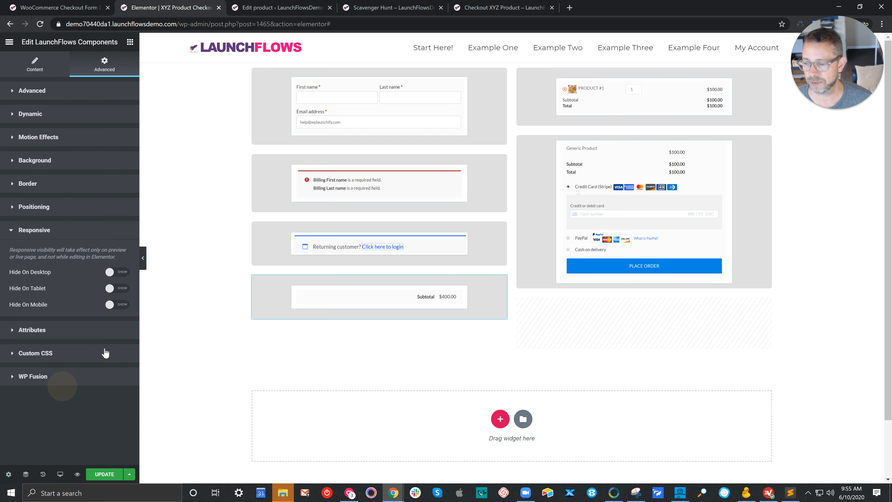
pyautogui.click(117, 272)
pyautogui.click(118, 288)
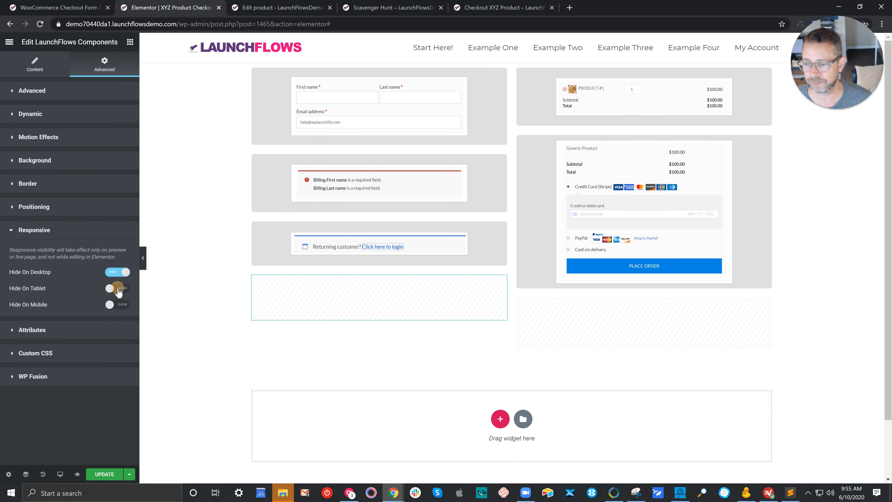
pyautogui.click(118, 304)
pyautogui.click(105, 474)
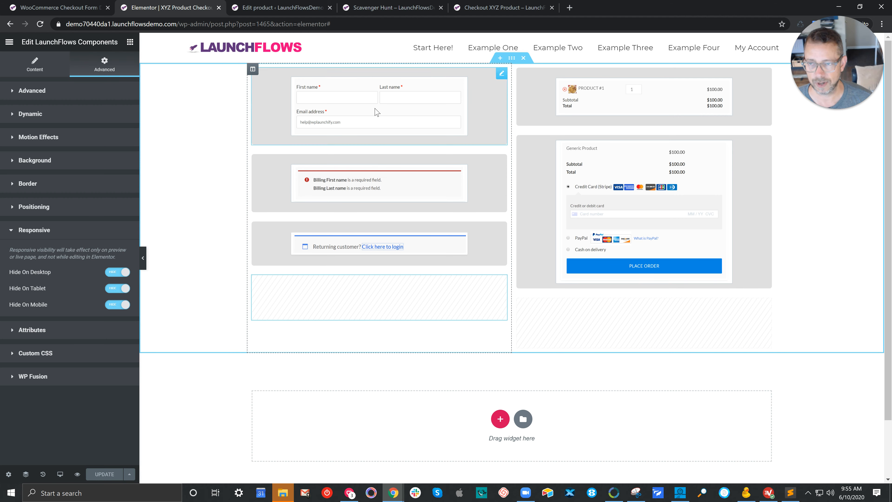
pyautogui.click(521, 7)
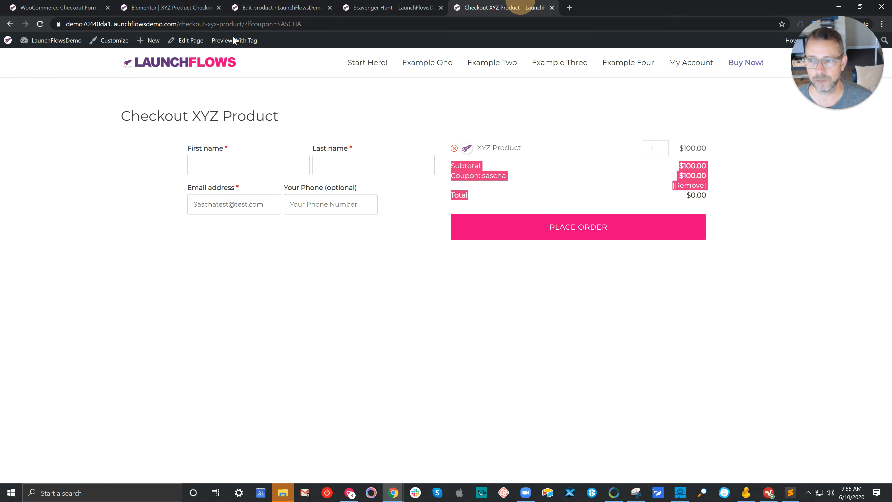
pyautogui.click(40, 24)
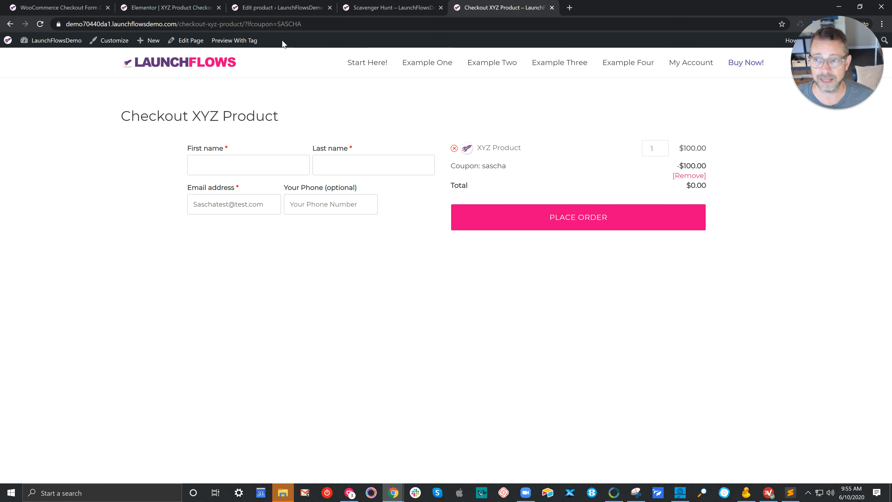
# Disable the title and featured image in the Checkout XYZ Product page's Astra settings, then update and view the page.
pyautogui.click(190, 40)
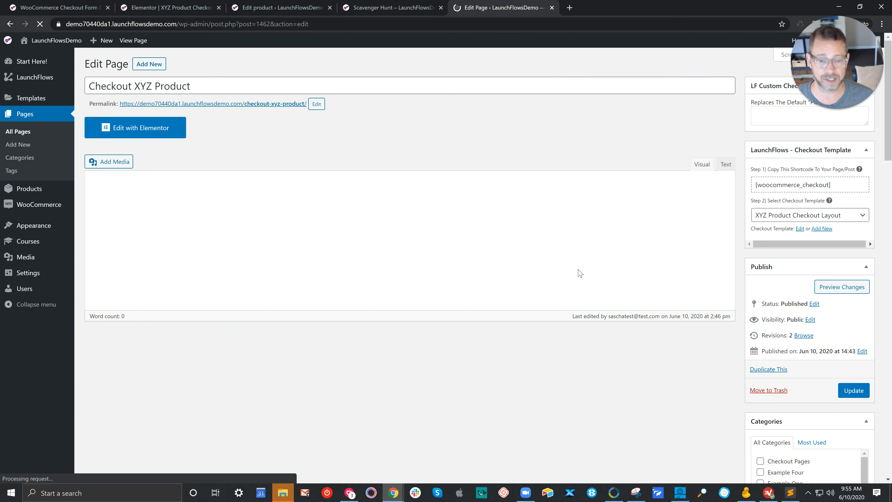
pyautogui.scroll(-6, 786, 317)
pyautogui.scroll(-4, 786, 317)
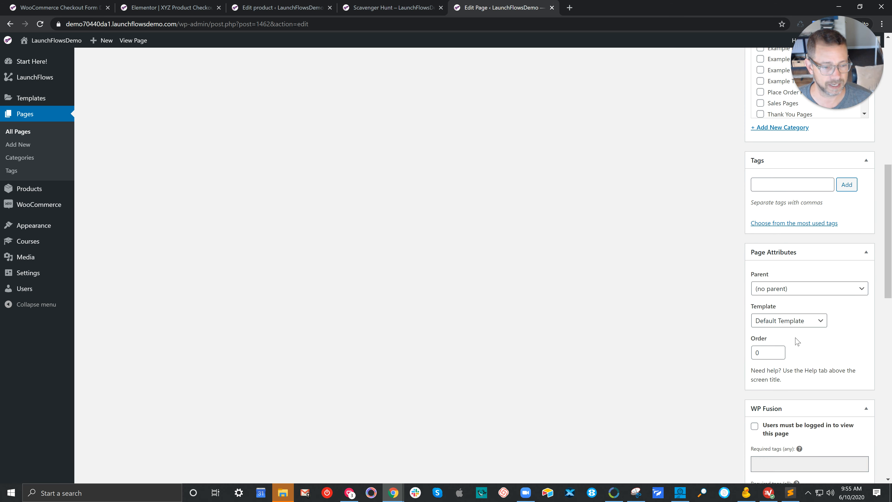
pyautogui.scroll(-6, 788, 351)
pyautogui.scroll(-6, 787, 373)
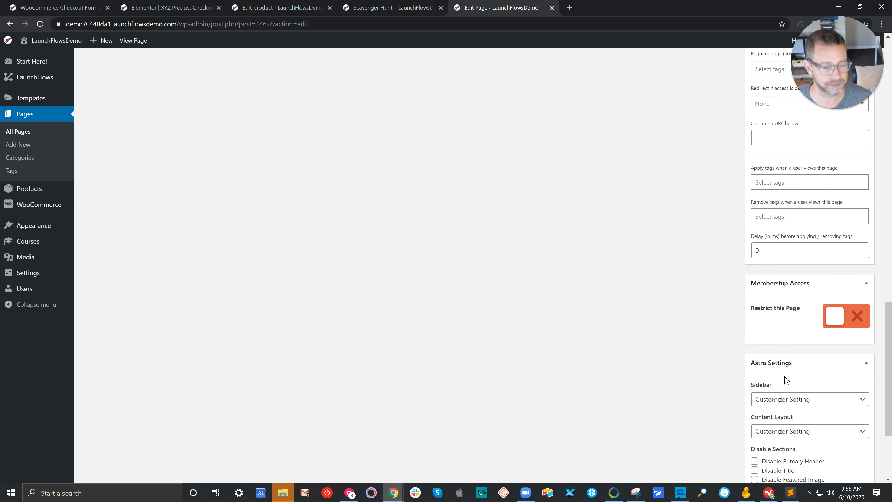
pyautogui.scroll(-3, 768, 365)
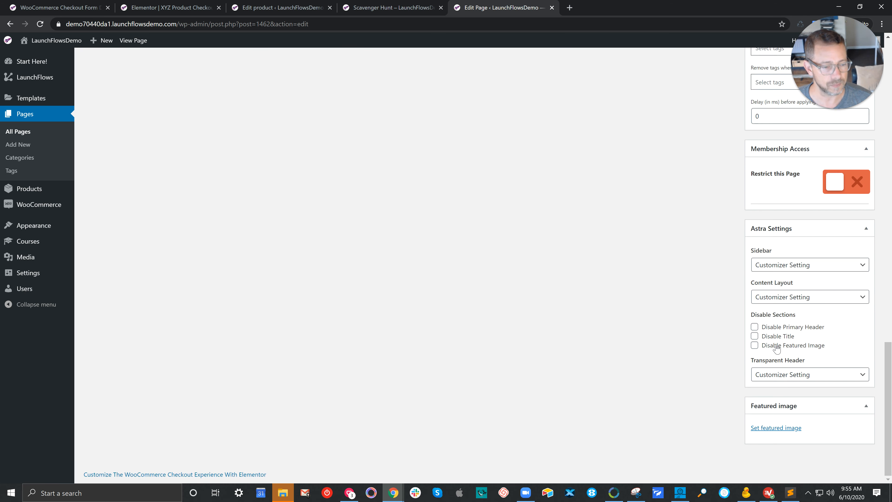
pyautogui.click(754, 336)
pyautogui.click(755, 345)
pyautogui.scroll(3, 801, 349)
pyautogui.scroll(15, 800, 349)
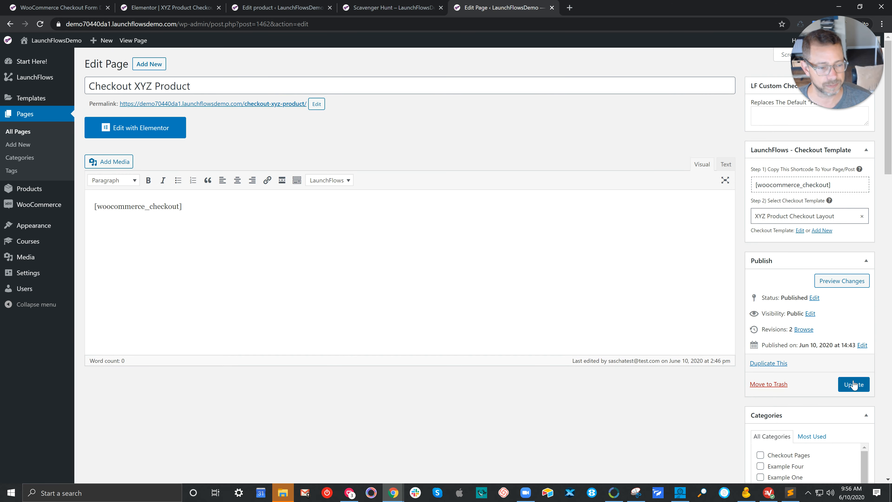
pyautogui.click(853, 384)
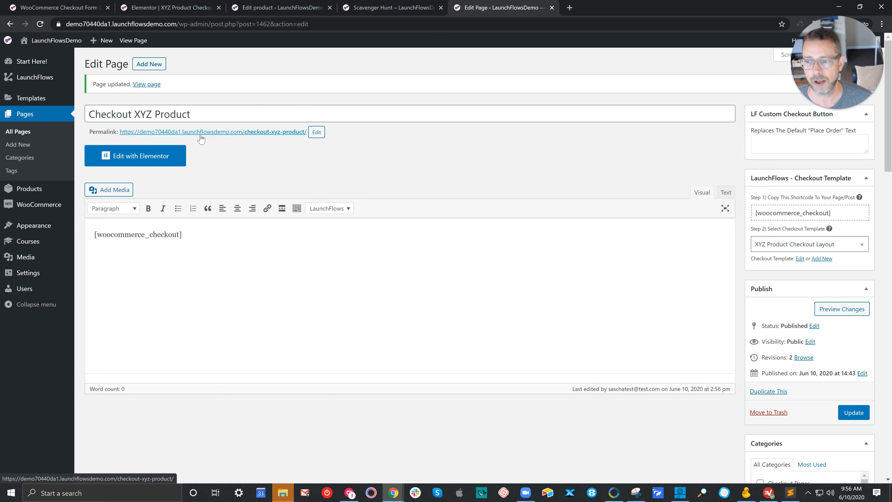
pyautogui.click(254, 133)
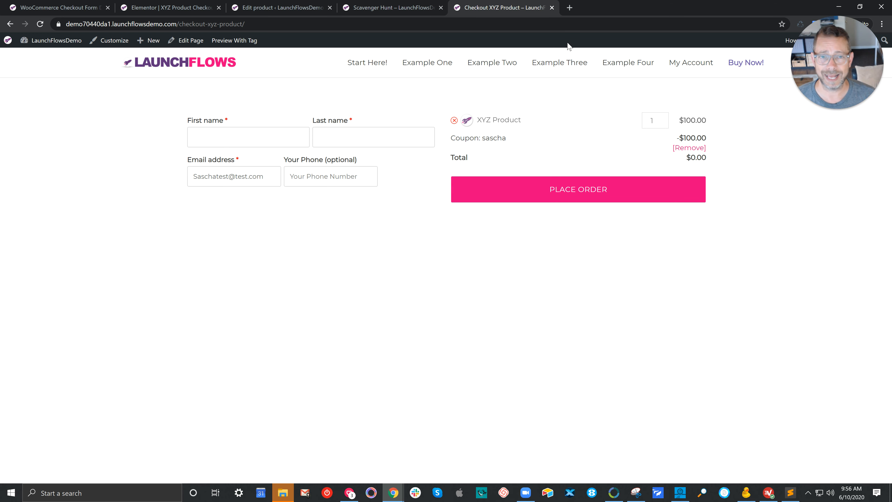
# Load the XYZ Product checkout URL with the "?lfcoupon=" coupon parameter in a new browser tab.
pyautogui.click(570, 10)
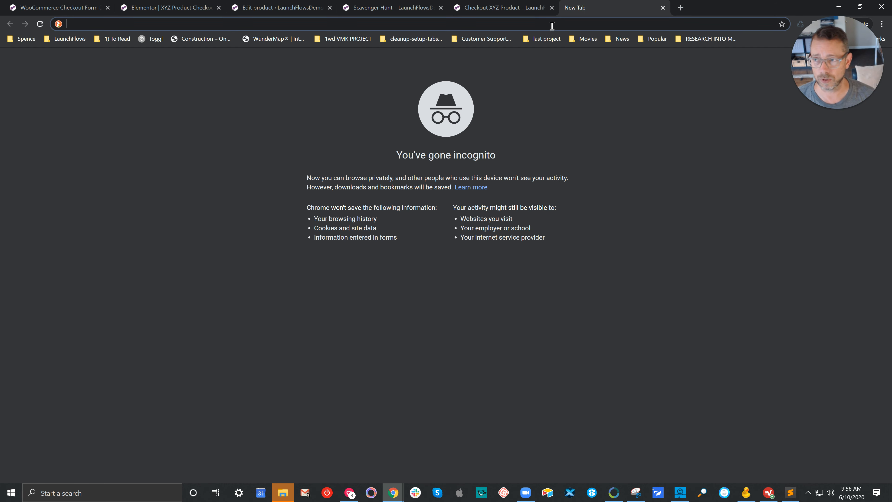
pyautogui.write('https://demo70440da1.launchflowsdemo.com/checkout-xyz-product/?lfcoupon=SASCHA')
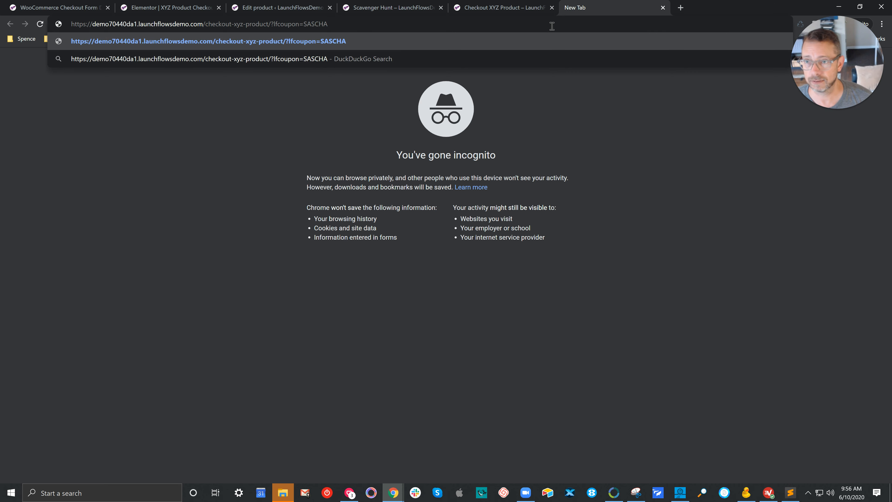
pyautogui.press('Return')
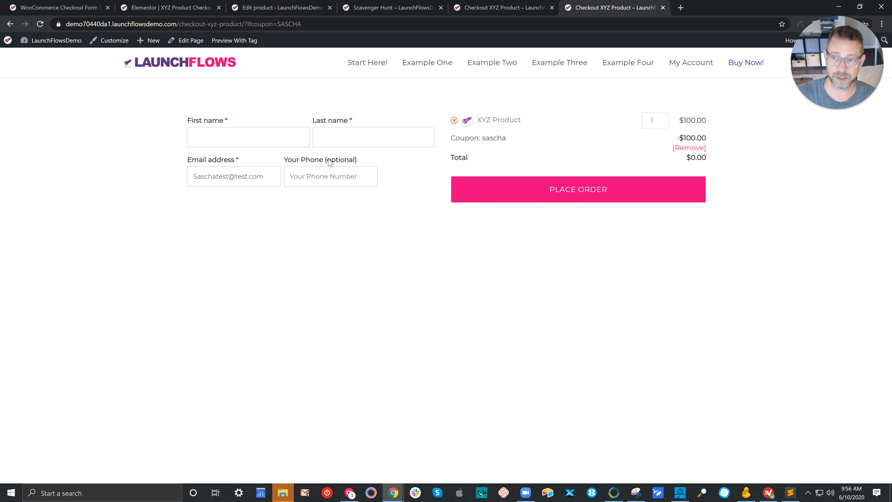
# Enter a test first name and last name in the checkout form and place the order.
pyautogui.click(285, 135)
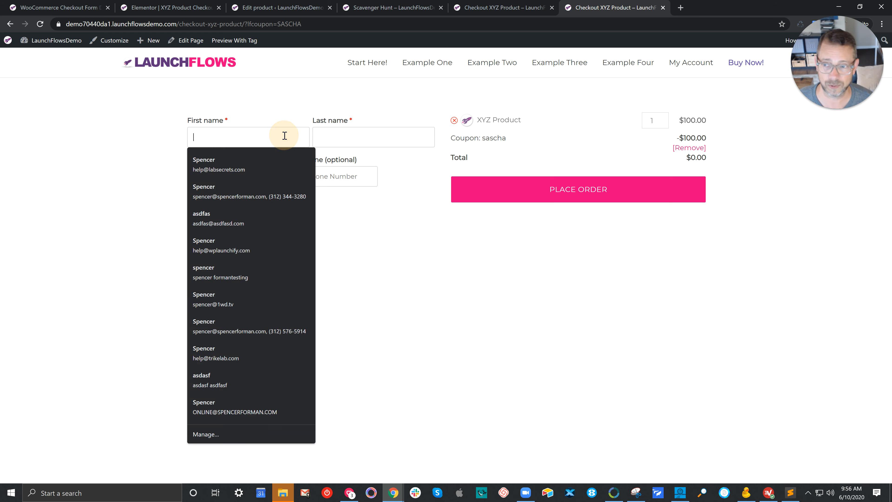
pyautogui.write('ASDFAS')
pyautogui.click(370, 139)
pyautogui.write('ASDF')
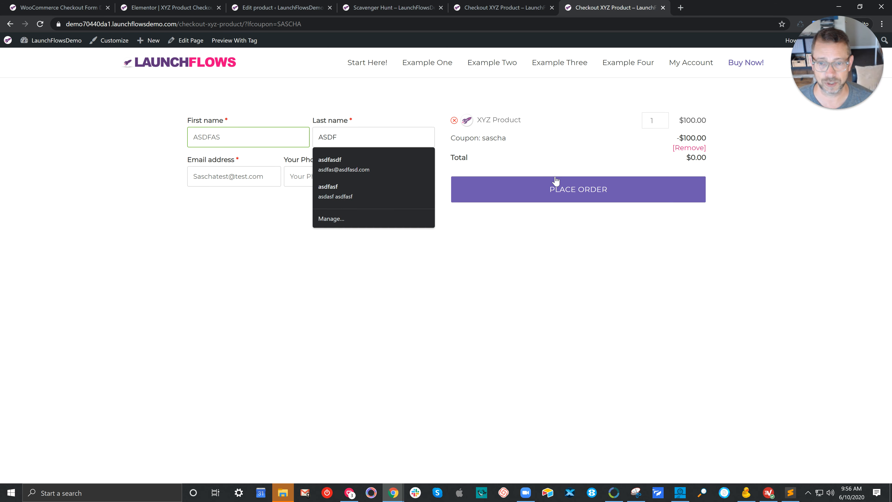
pyautogui.click(558, 187)
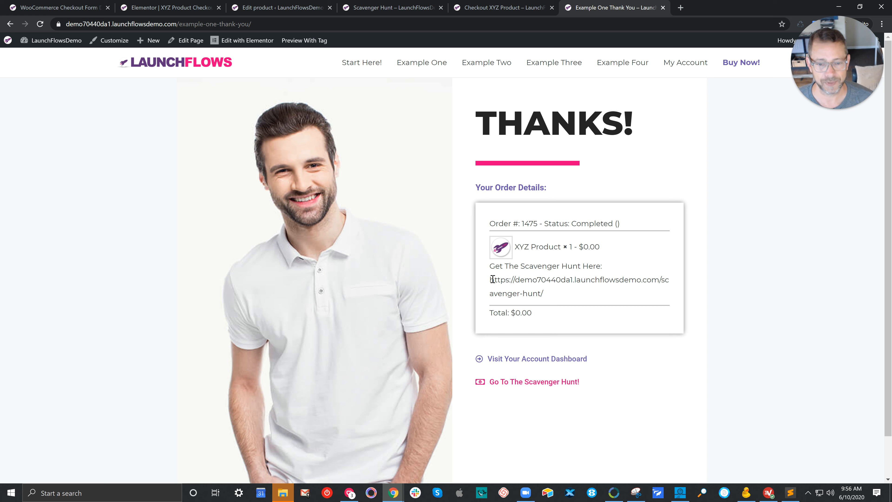
# Check the Scavenger Hunt URL in the thank-you page's order details and follow the "Go To The Scavenger Hunt!" link.
pyautogui.moveTo(492, 280); pyautogui.dragTo(628, 292)
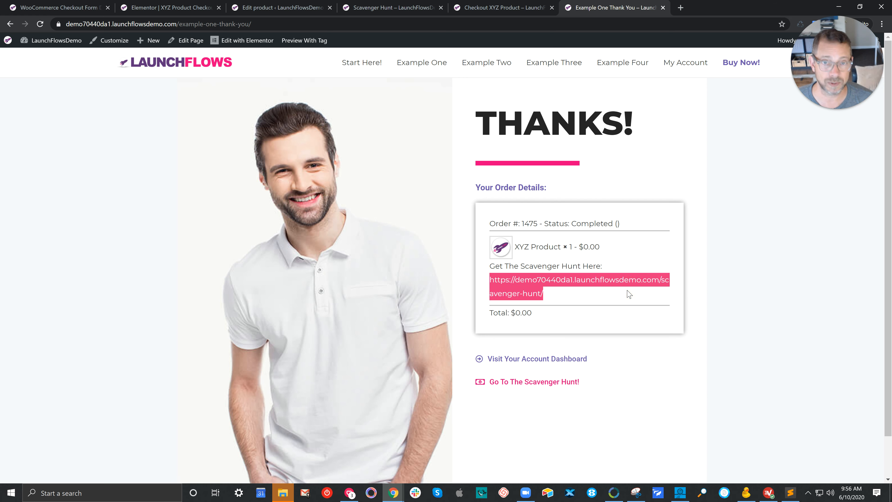
pyautogui.click(572, 294)
pyautogui.moveTo(546, 294); pyautogui.dragTo(490, 282)
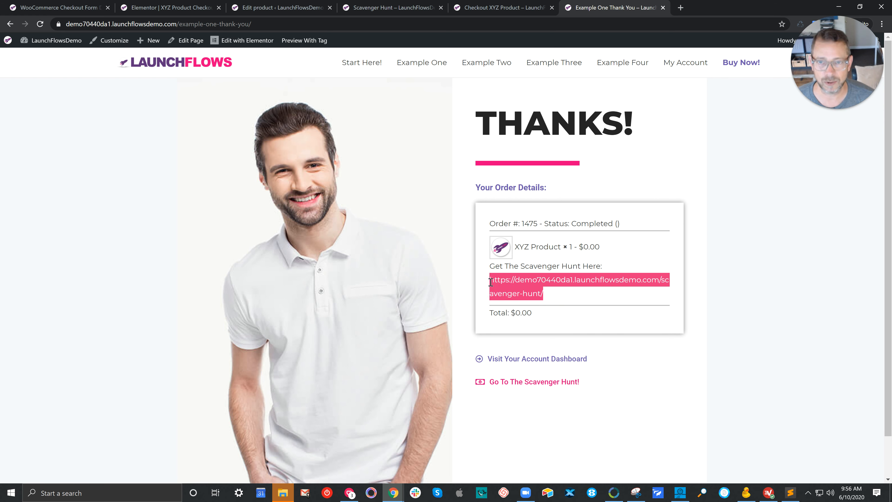
pyautogui.click(567, 294)
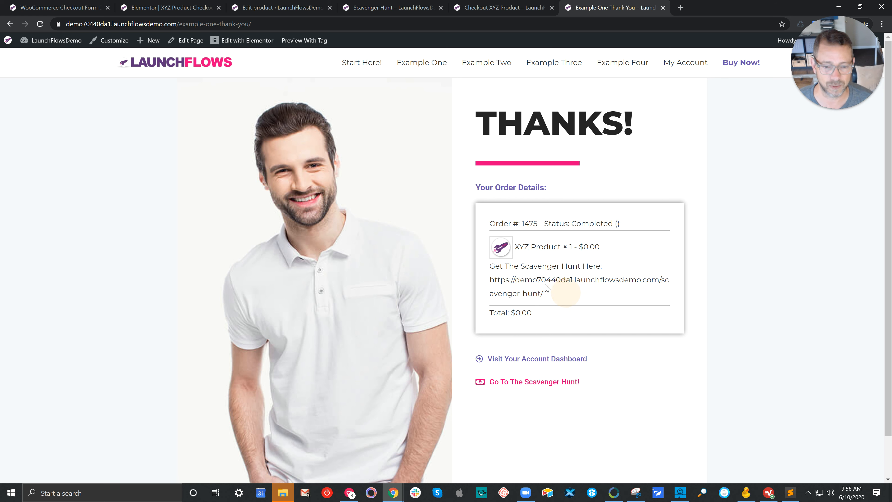
pyautogui.click(516, 384)
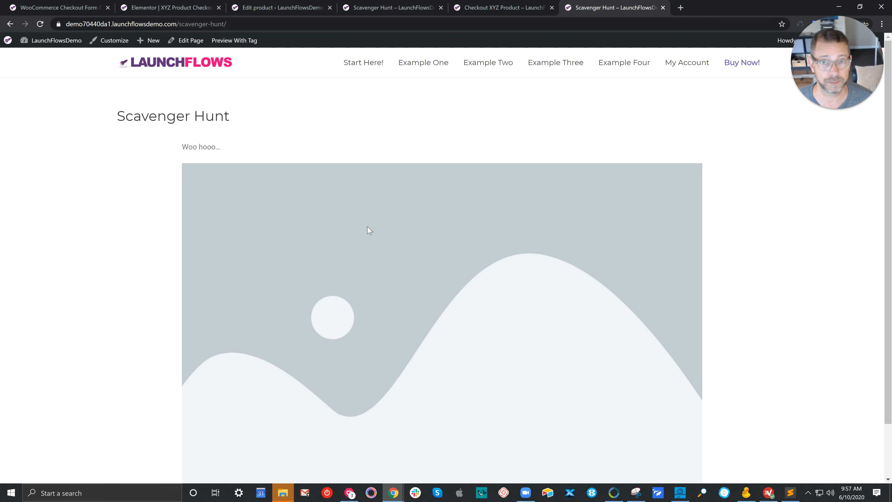
# In XYZ Product's purchase note, wrap the Scavenger Hunt URL in an HTML link with the text "Get Scavenger Hunt".
pyautogui.click(269, 7)
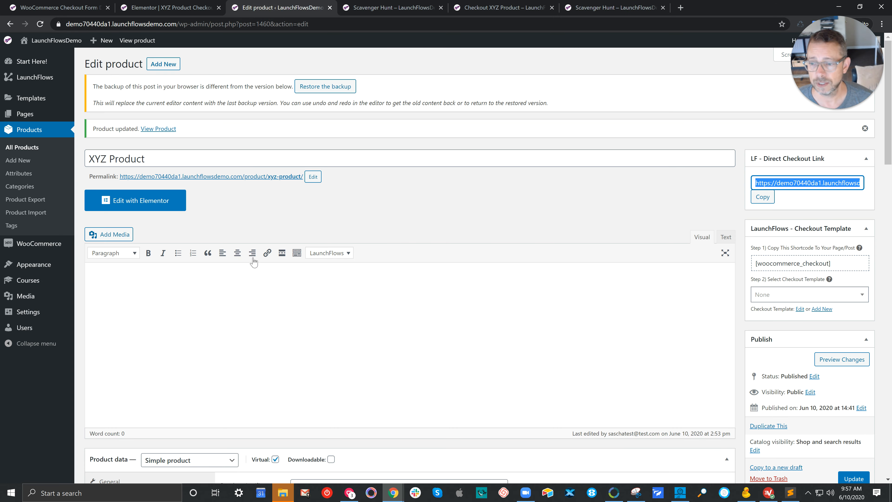
pyautogui.scroll(-8, 257, 257)
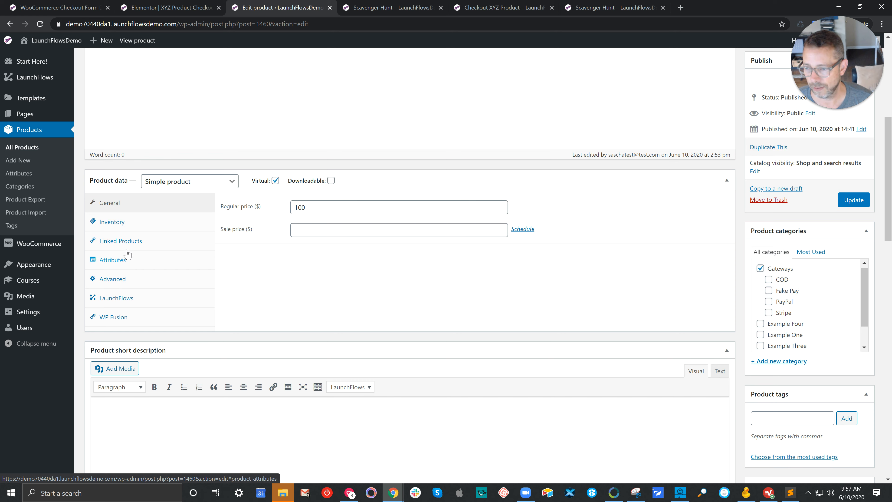
pyautogui.click(121, 280)
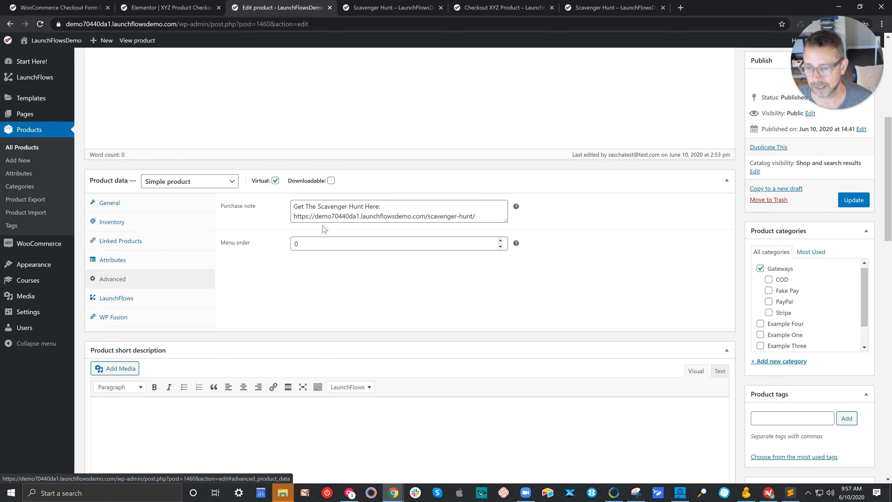
pyautogui.click(301, 207)
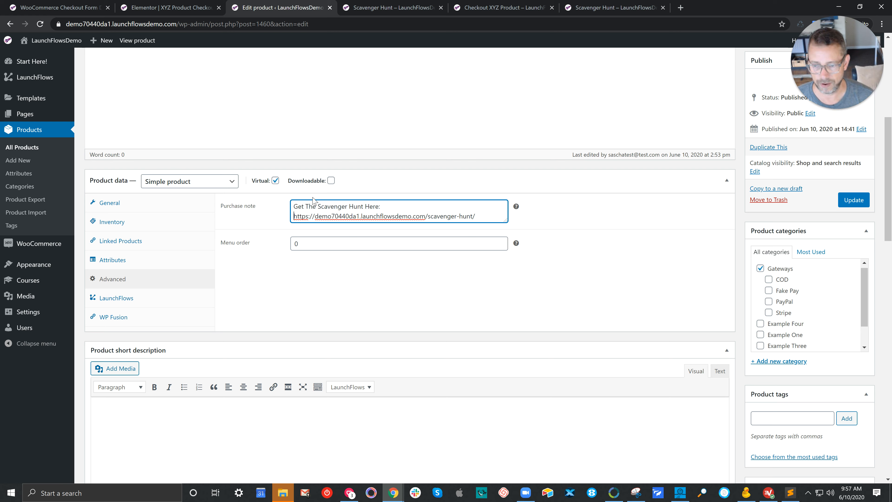
pyautogui.write('<a')
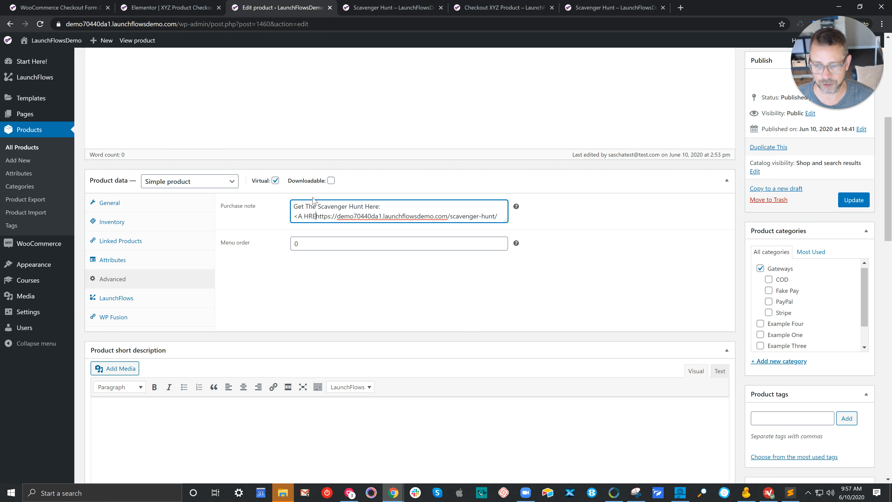
pyautogui.write(' href="')
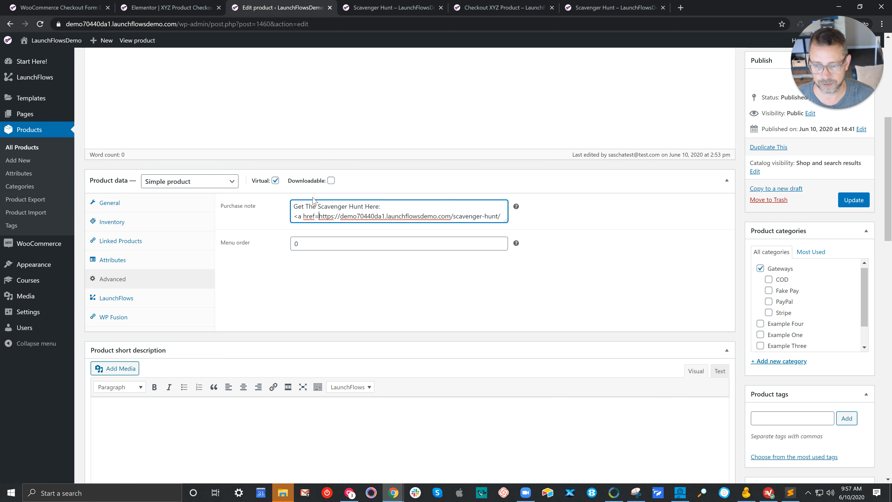
pyautogui.write('</a')
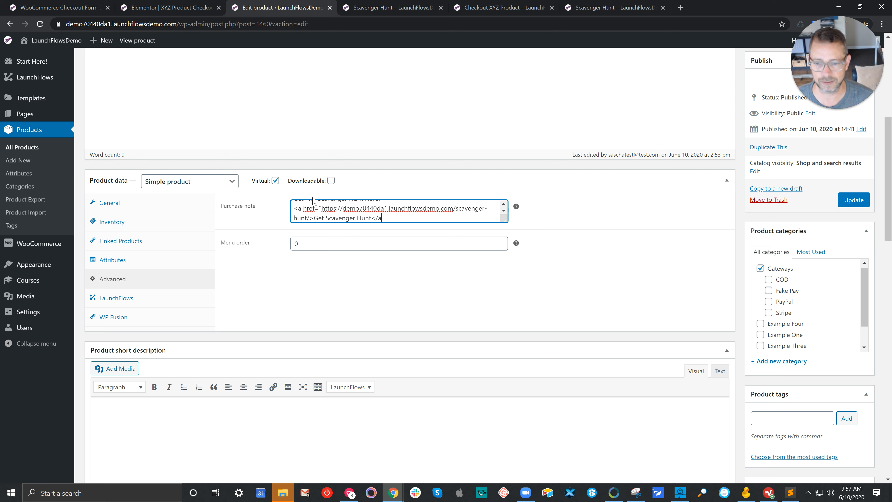
# Delete the "Get The Scavenger Hunt Here:" line from the purchase note, leaving only the HTML link.
pyautogui.press('Up')
pyautogui.press('Up')
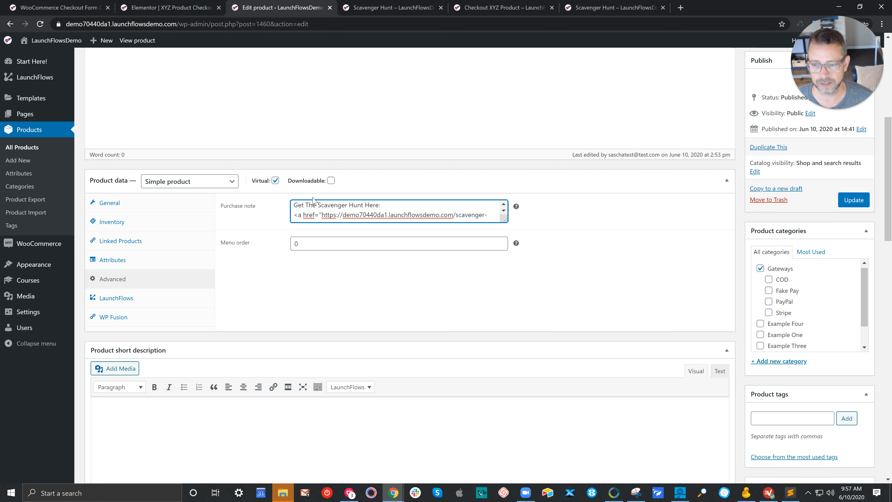
pyautogui.hotkey('shift', 'Up')
pyautogui.hotkey('shift', 'Up')
pyautogui.press('End')
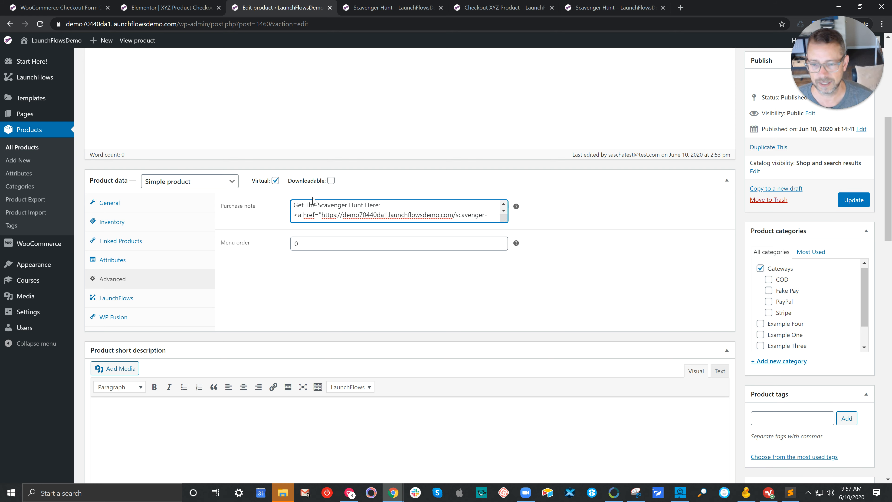
pyautogui.hotkey('shift', 'Home')
pyautogui.press('BackSpace')
pyautogui.press('Delete')
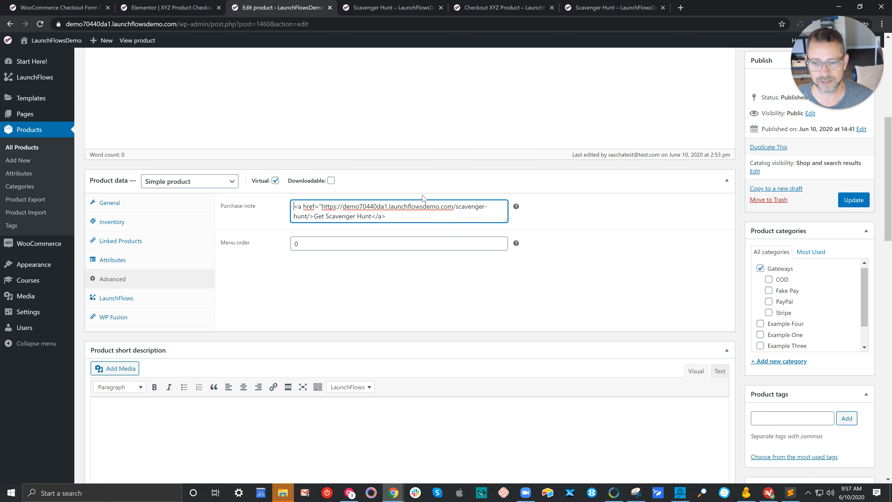
# Update the product and go back to the order's thank-you page to check the purchase note link.
pyautogui.click(852, 201)
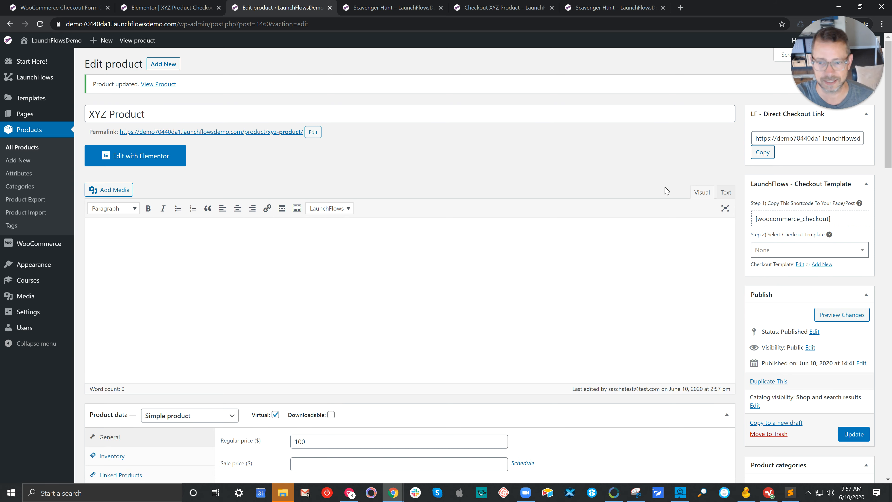
pyautogui.click(584, 8)
pyautogui.click(10, 23)
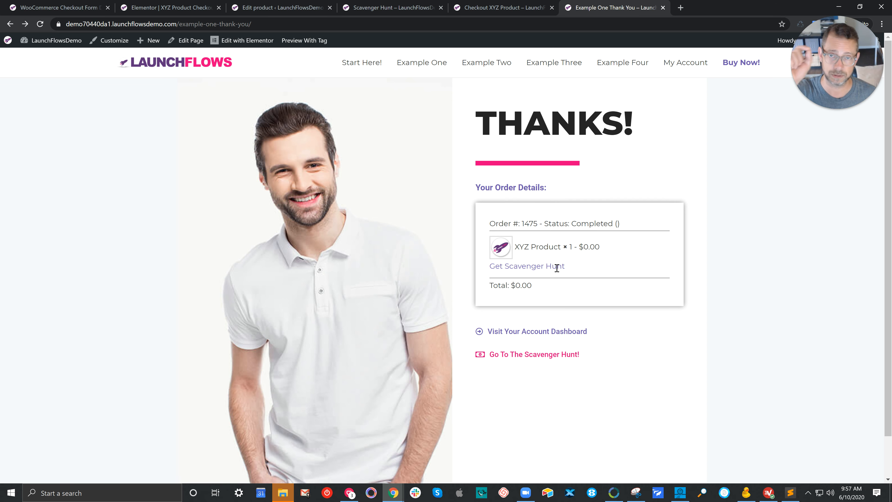
# Reopen XYZ Product's purchase note, enlarge its text box and delete the note's entire content.
pyautogui.click(300, 5)
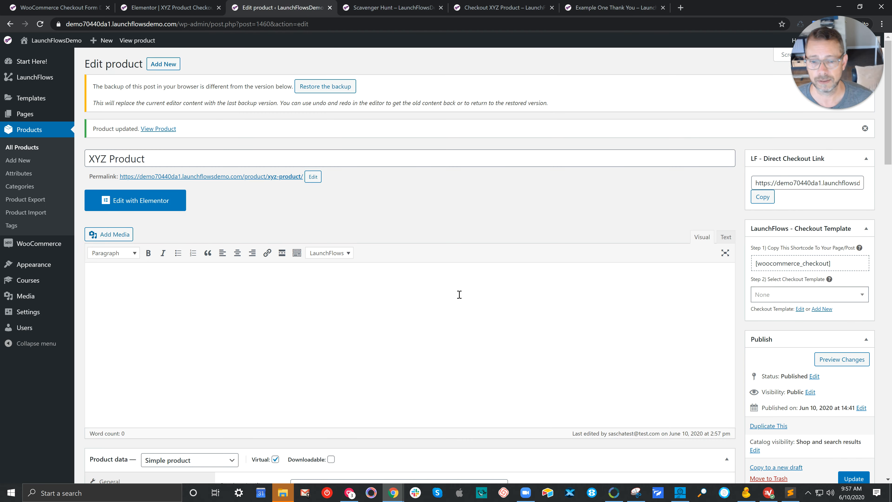
pyautogui.scroll(-8, 458, 295)
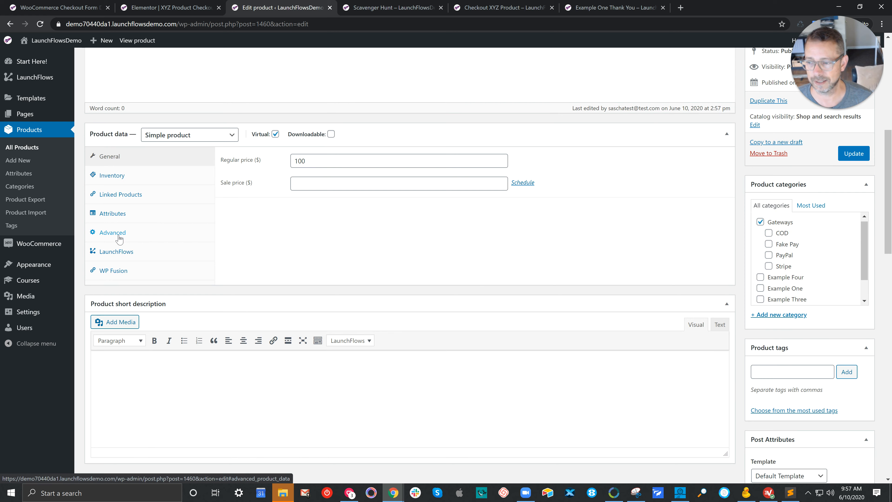
pyautogui.click(119, 237)
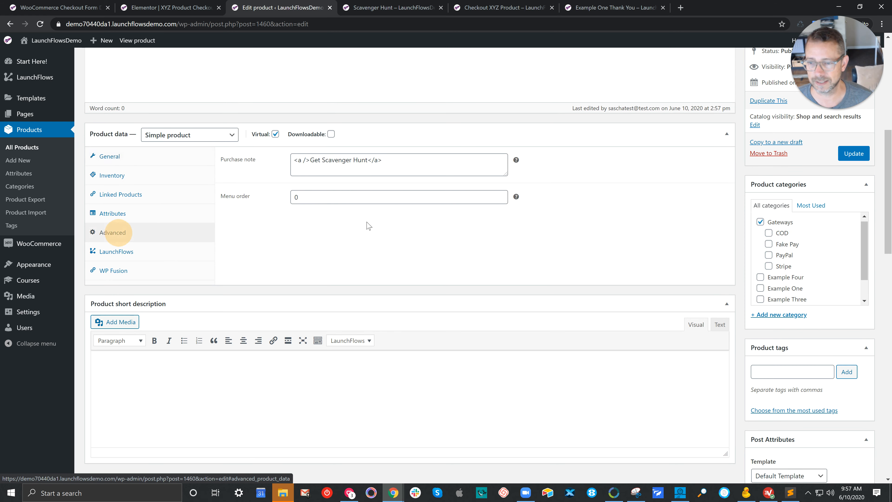
pyautogui.click(306, 160)
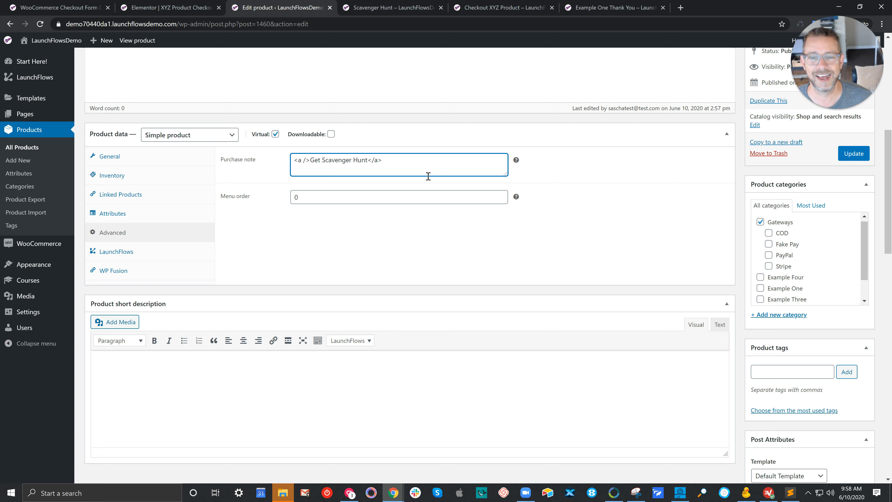
pyautogui.moveTo(507, 174); pyautogui.dragTo(530, 225)
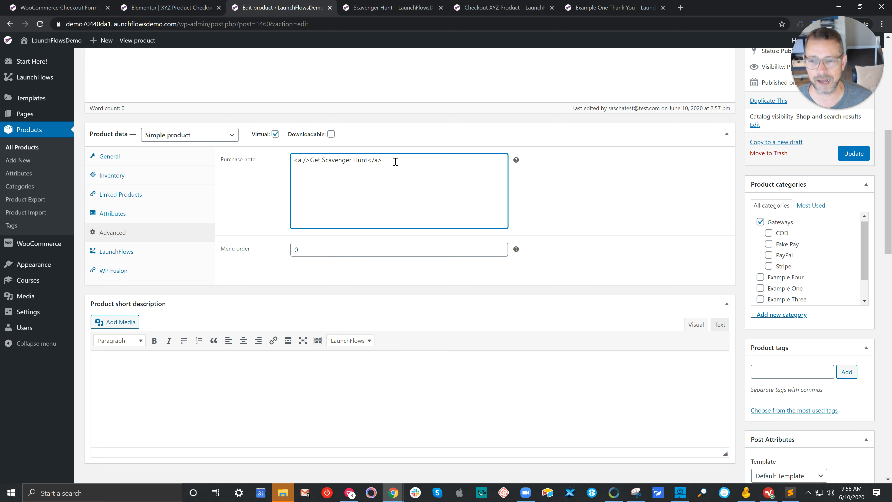
pyautogui.moveTo(395, 162); pyautogui.dragTo(275, 155)
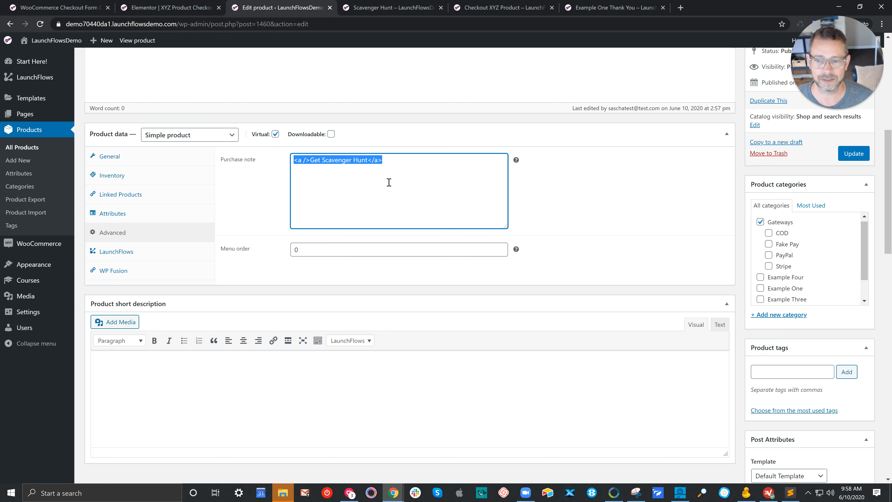
pyautogui.press('BackSpace')
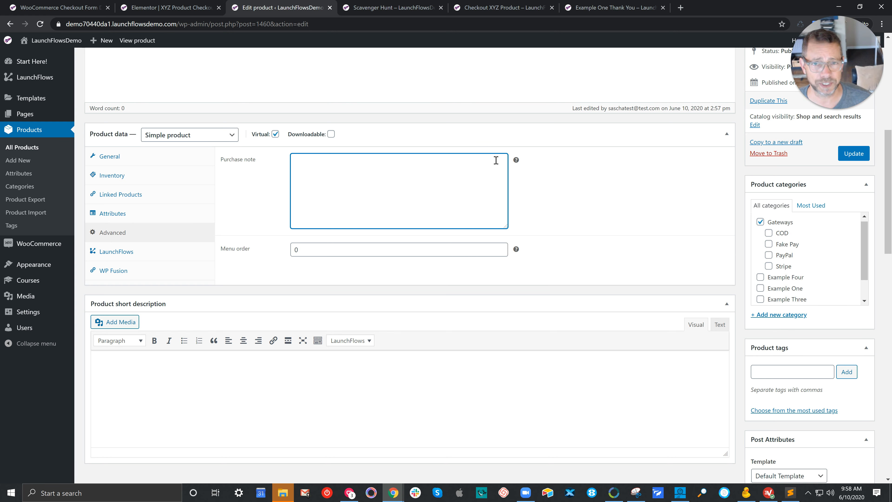
# Create the WP Fusion tag "Purchased XYZ Product", apply it when the product is purchased, and update the product.
pyautogui.click(118, 271)
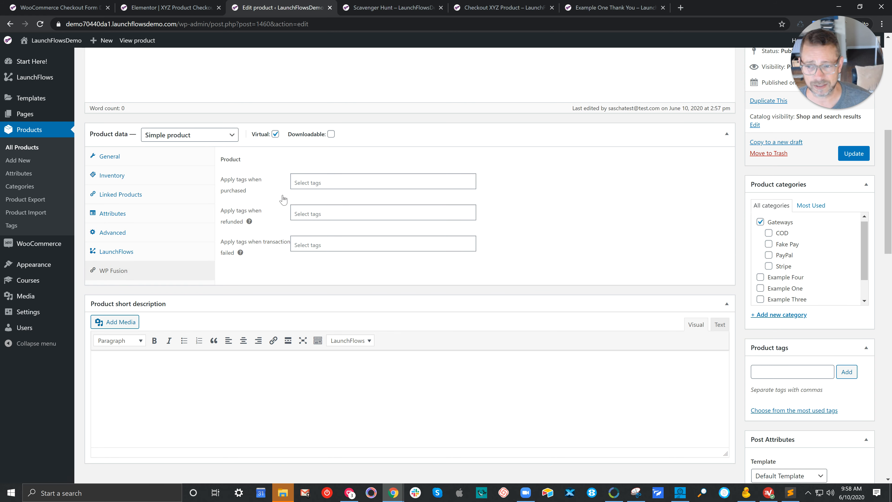
pyautogui.moveTo(250, 191); pyautogui.dragTo(219, 185)
pyautogui.click(220, 186)
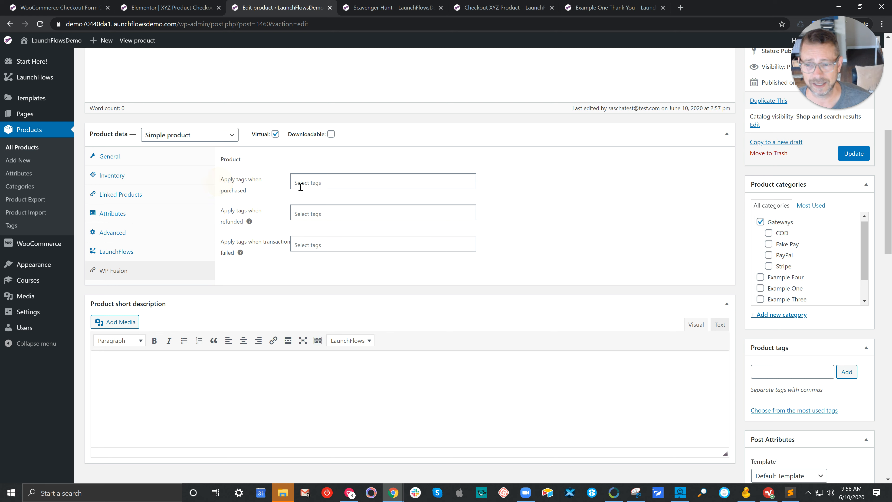
pyautogui.click(311, 183)
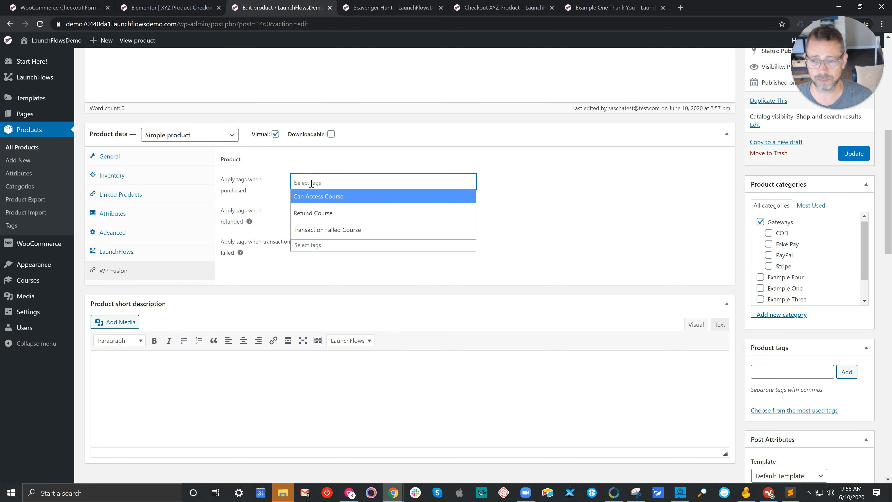
pyautogui.write('Purchased XY')
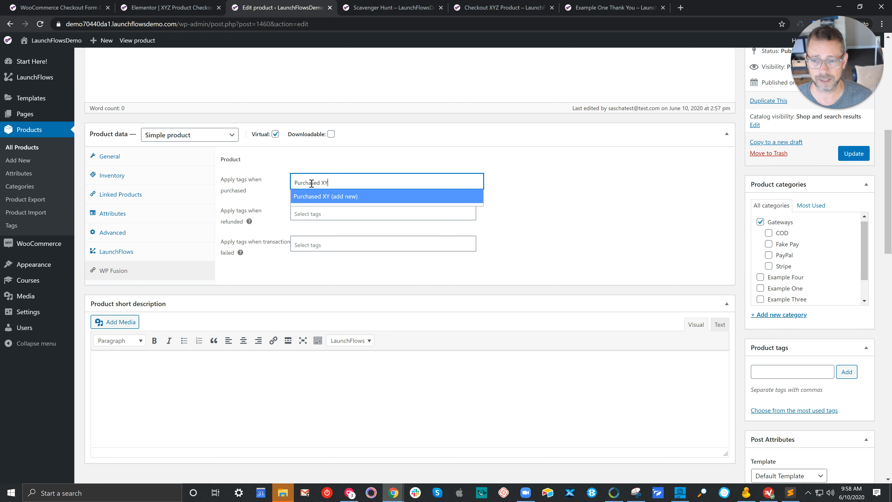
pyautogui.write('Z Poru')
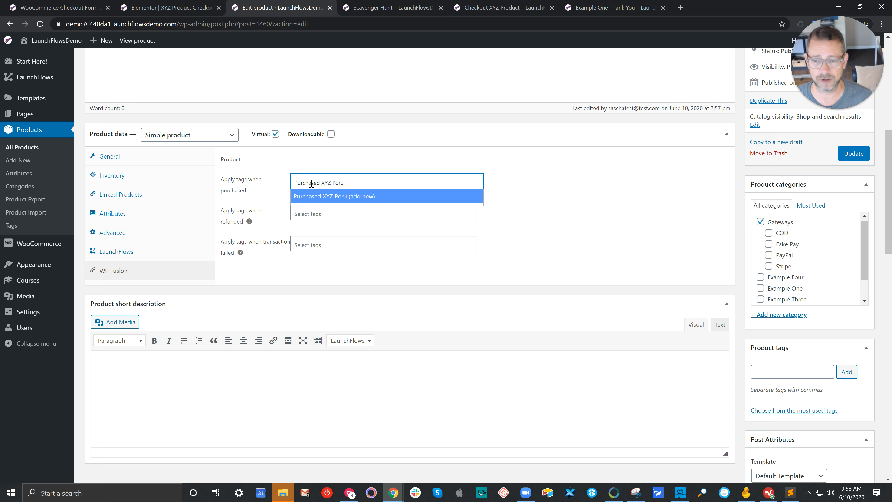
pyautogui.press('BackSpace')
pyautogui.press('BackSpace')
pyautogui.press('BackSpace')
pyautogui.write('roduct')
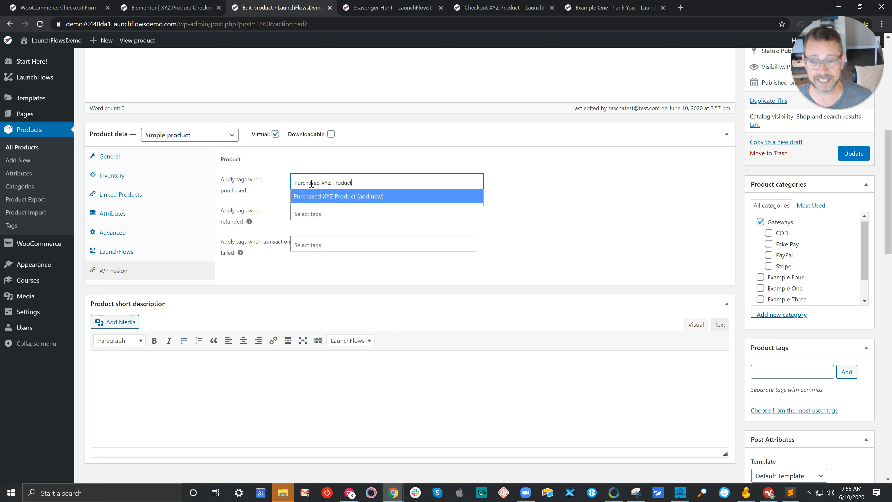
pyautogui.click(382, 200)
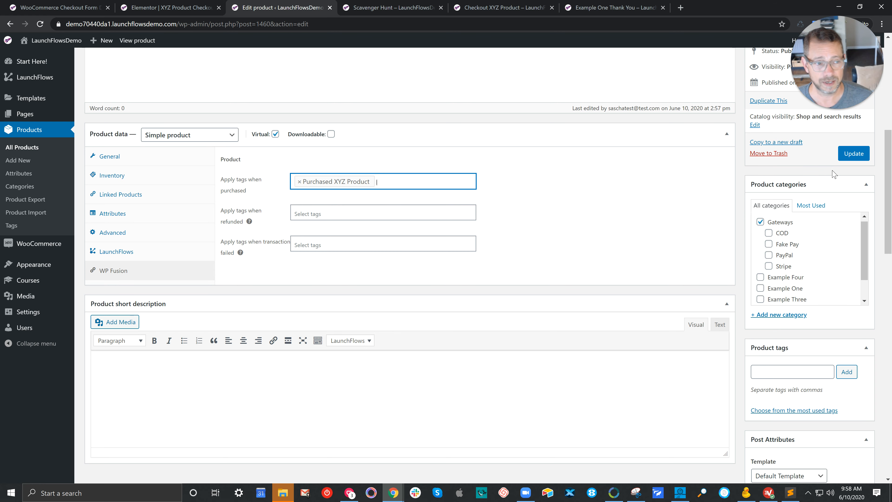
pyautogui.click(851, 156)
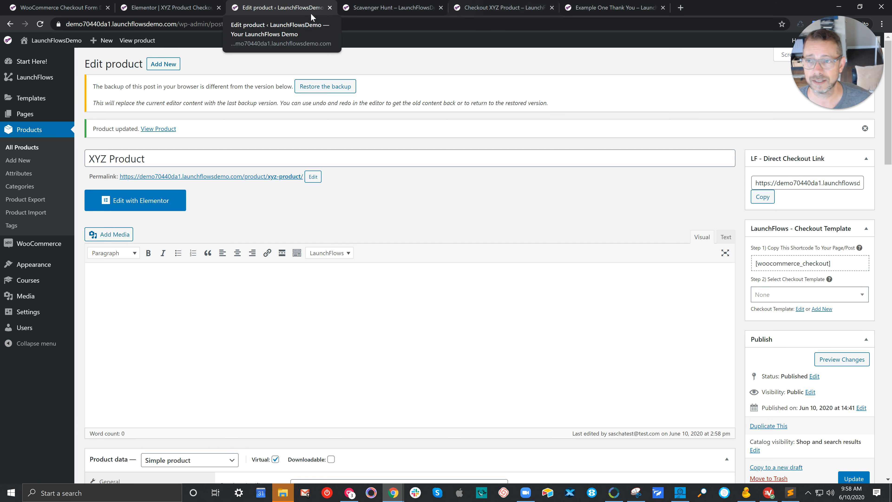
# Open the Example One Thank You page in Elementor and add a Button widget below the "Go To The Scavenger Hunt!" link.
pyautogui.click(186, 13)
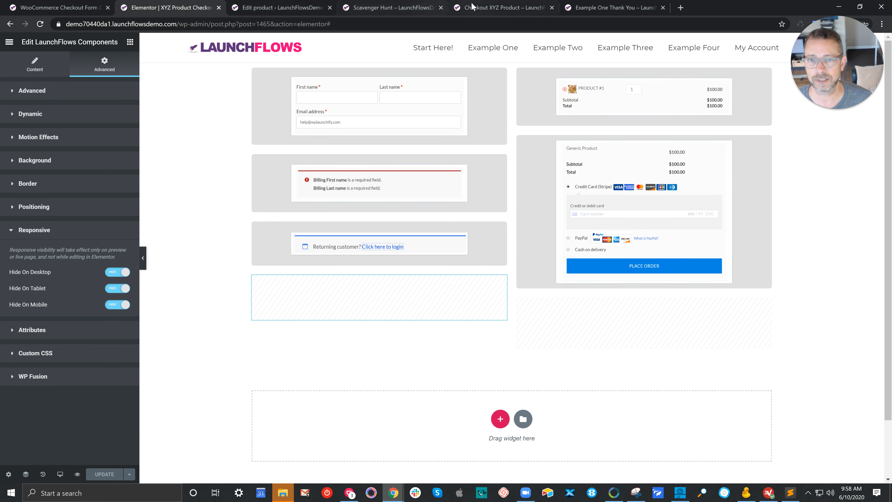
pyautogui.click(604, 10)
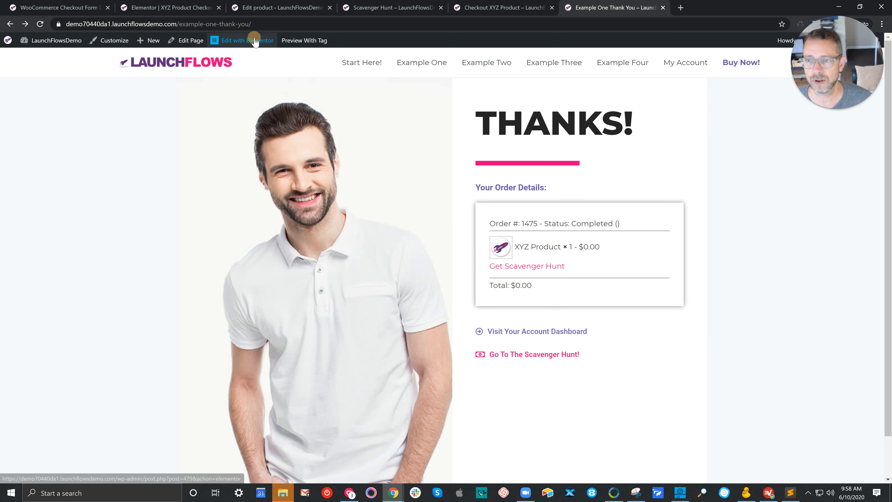
pyautogui.click(239, 40)
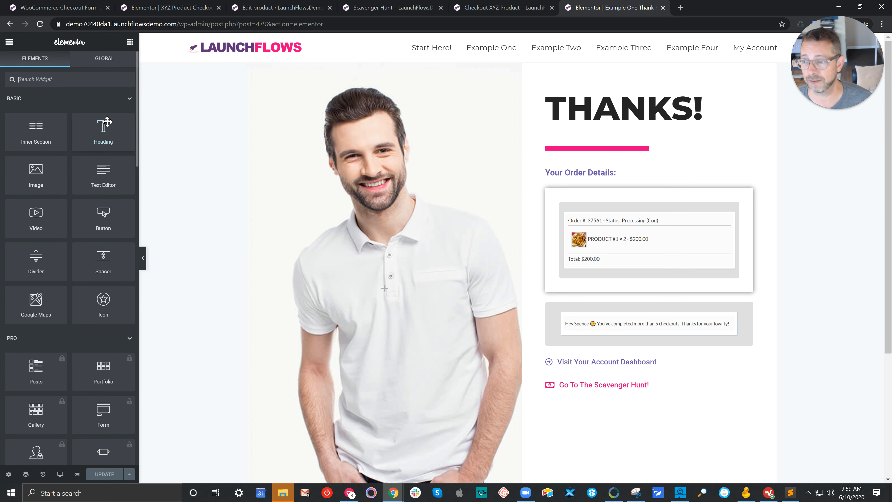
pyautogui.moveTo(97, 217); pyautogui.dragTo(584, 386)
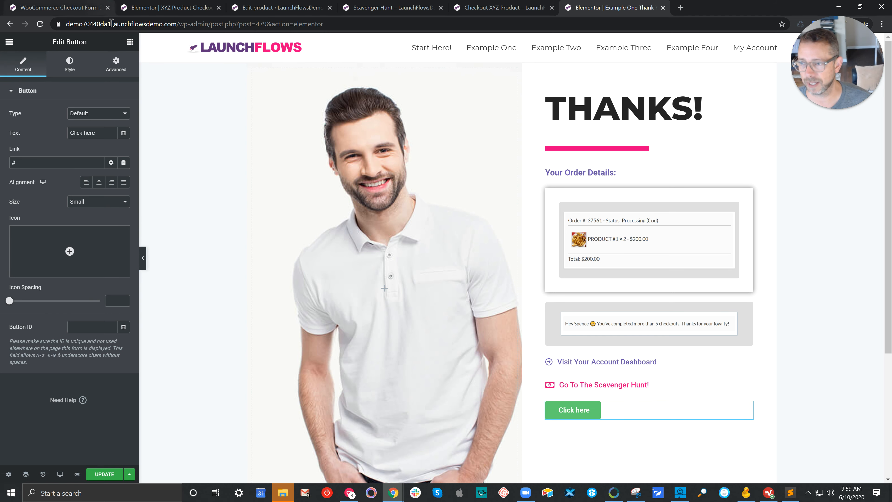
# Restrict the new button's visibility in its WP Fusion settings to users with the "Purchased XYZ Product" tag.
pyautogui.click(116, 69)
pyautogui.scroll(-2, 76, 287)
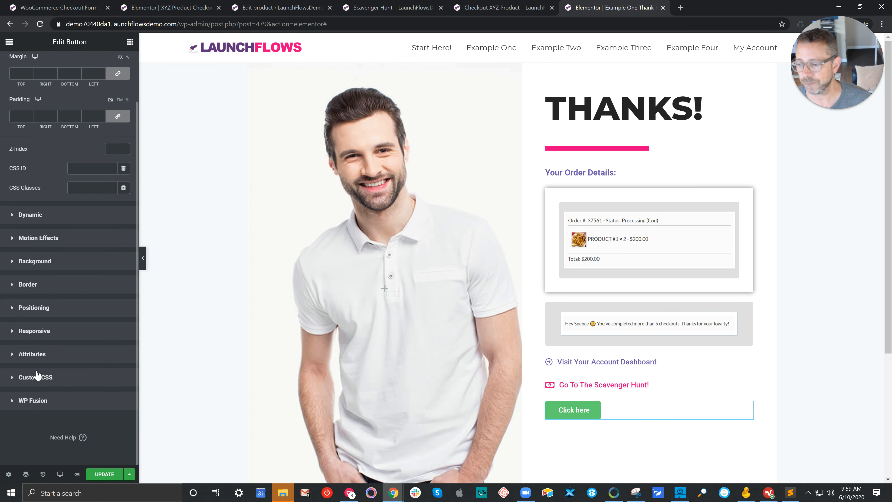
pyautogui.click(33, 399)
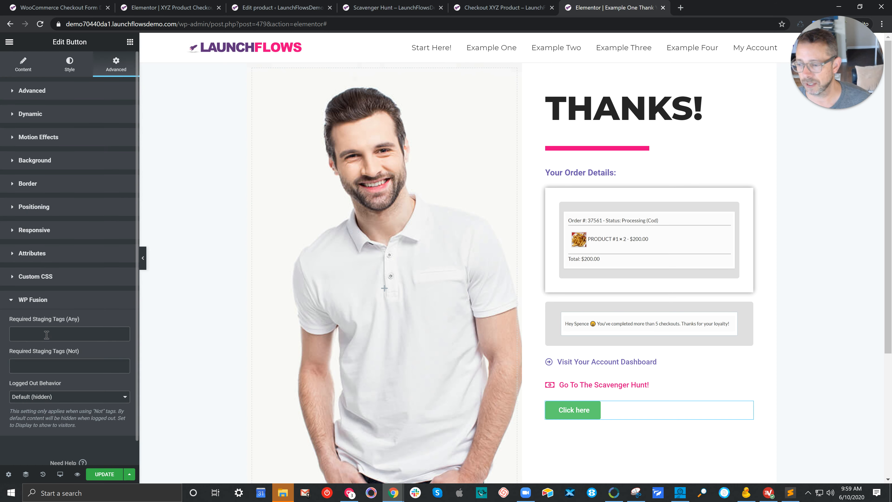
pyautogui.scroll(-1, 48, 335)
pyautogui.click(36, 307)
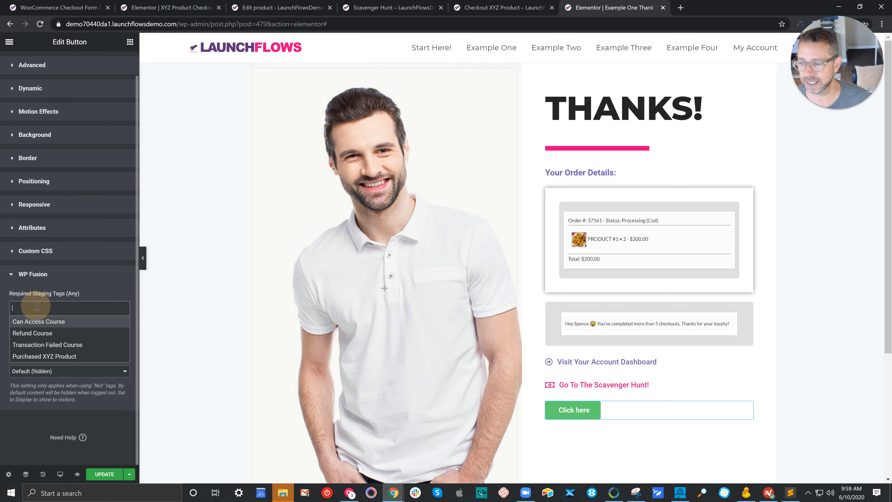
pyautogui.click(39, 356)
pyautogui.click(29, 66)
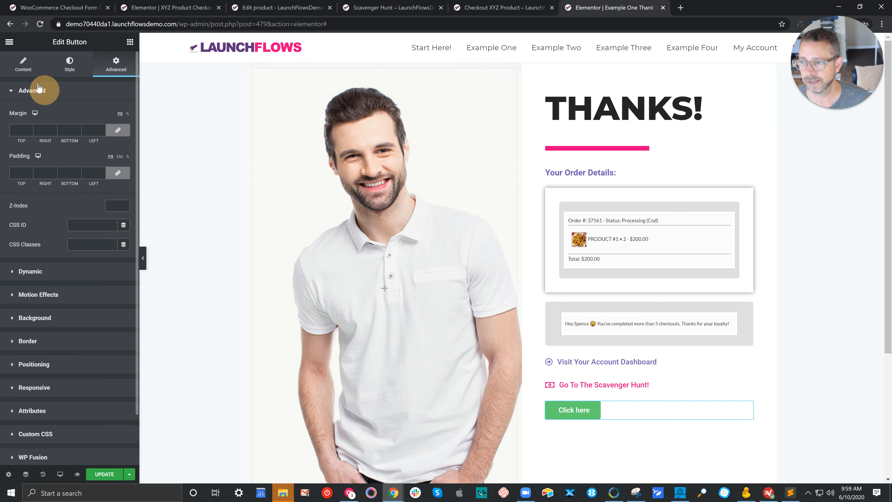
# Set the new button's text to "Go To Scavenger Hunt" and center its alignment.
pyautogui.click(24, 63)
pyautogui.moveTo(103, 132); pyautogui.dragTo(43, 120)
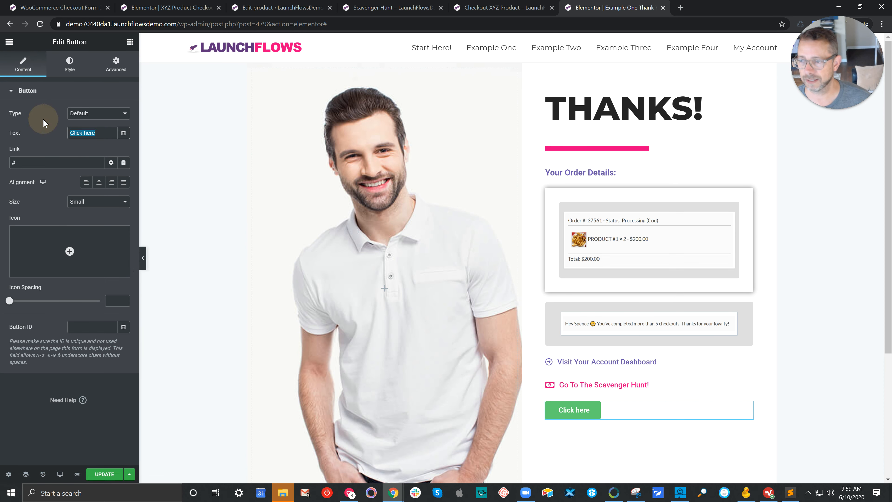
pyautogui.write('Go To Sc')
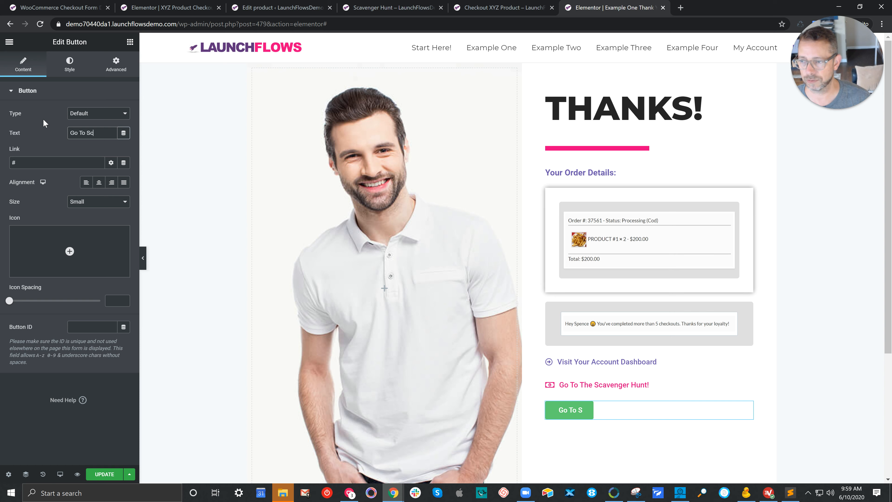
pyautogui.write('avenger Hunt')
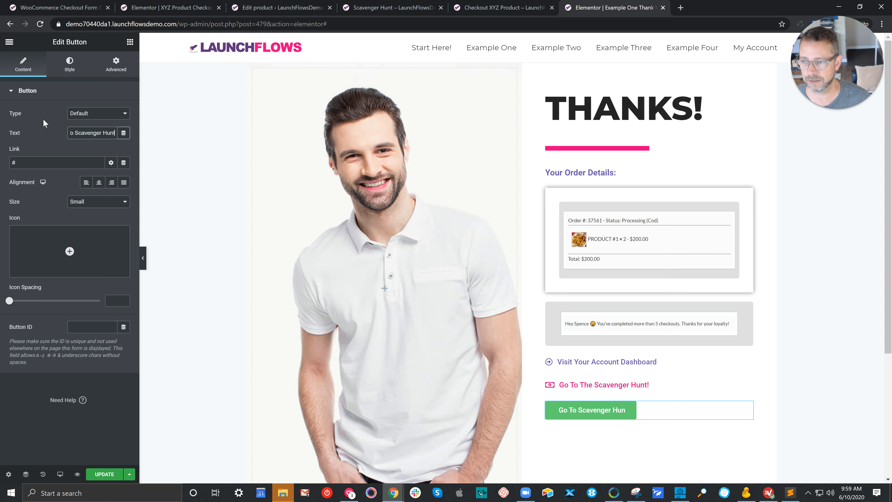
pyautogui.click(99, 182)
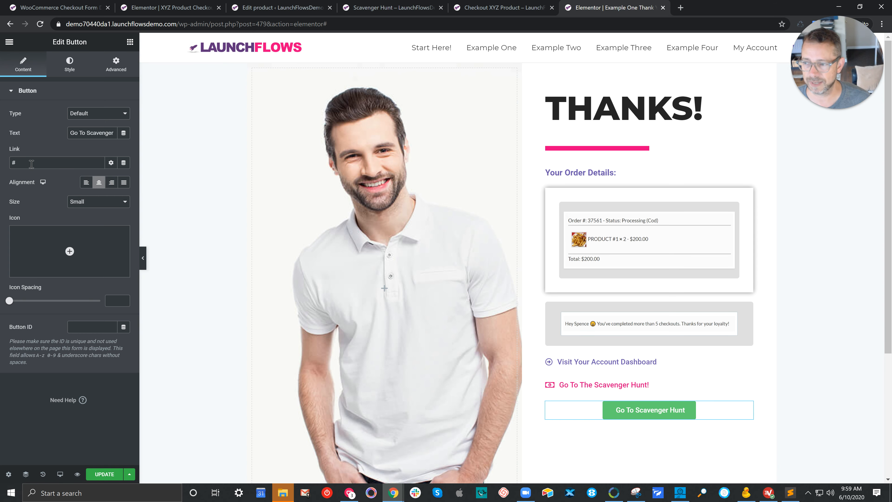
# Copy the Scavenger Hunt page's URL and use it as the link of the "Go To Scavenger Hunt" button.
pyautogui.click(394, 9)
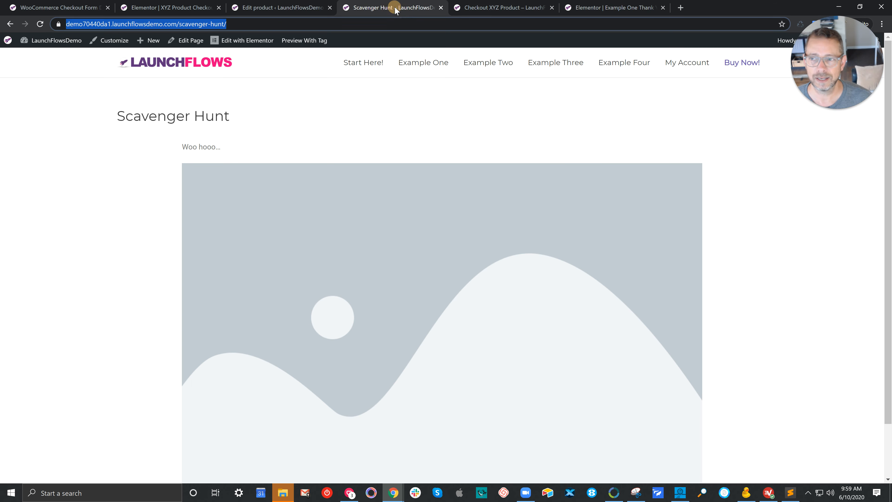
pyautogui.rightClick(217, 24)
pyautogui.click(241, 71)
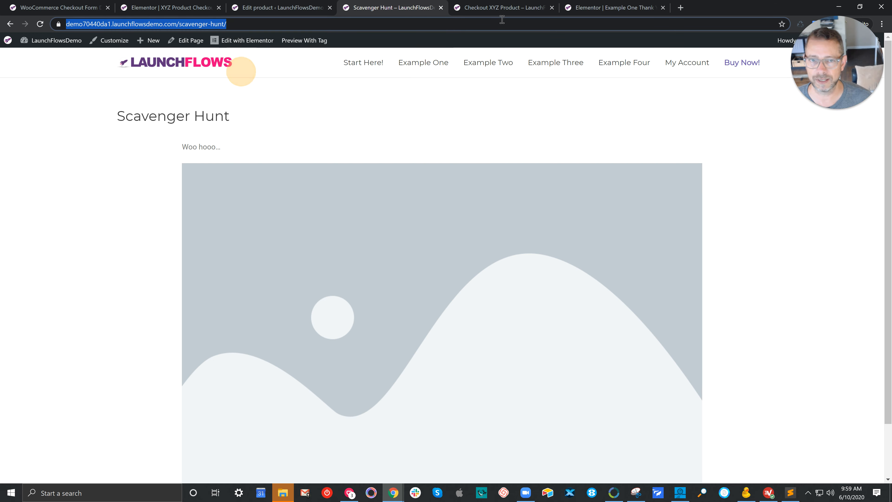
pyautogui.click(593, 9)
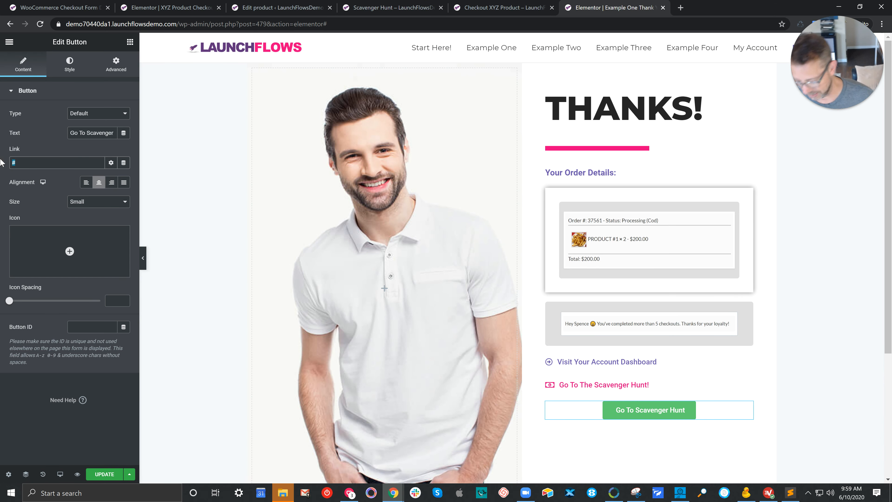
pyautogui.hotkey('ctrl', 'v')
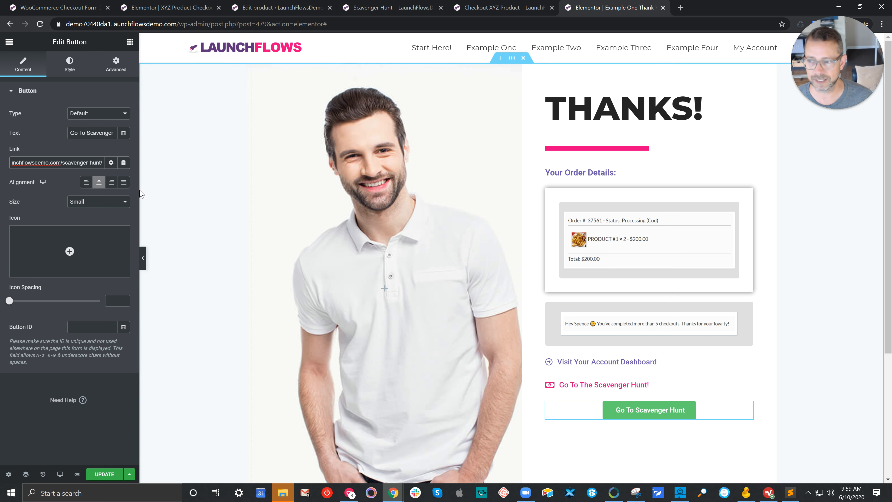
# Give the "Go To Scavenger Hunt" button the saved pink background color and update the thank-you page.
pyautogui.click(69, 66)
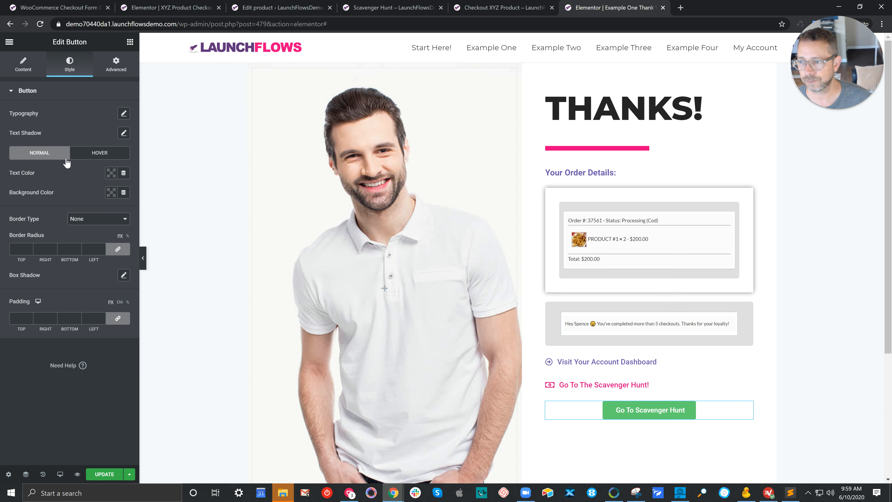
pyautogui.click(111, 192)
pyautogui.click(165, 216)
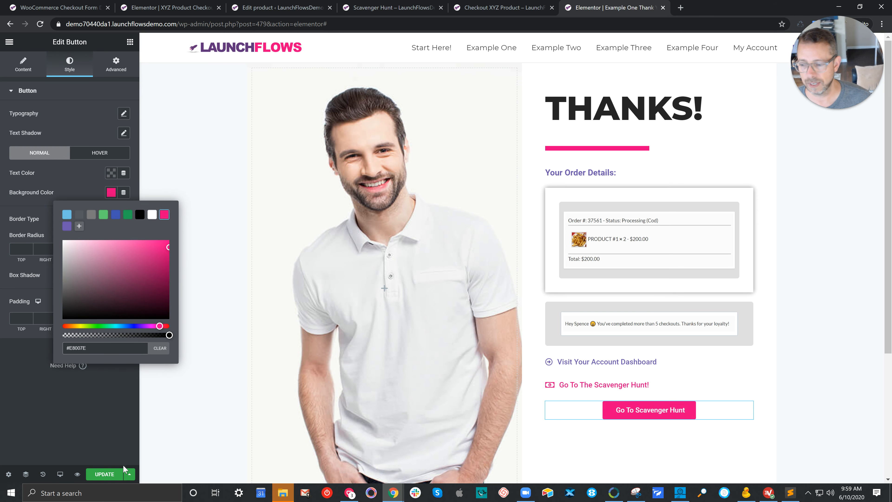
pyautogui.click(117, 478)
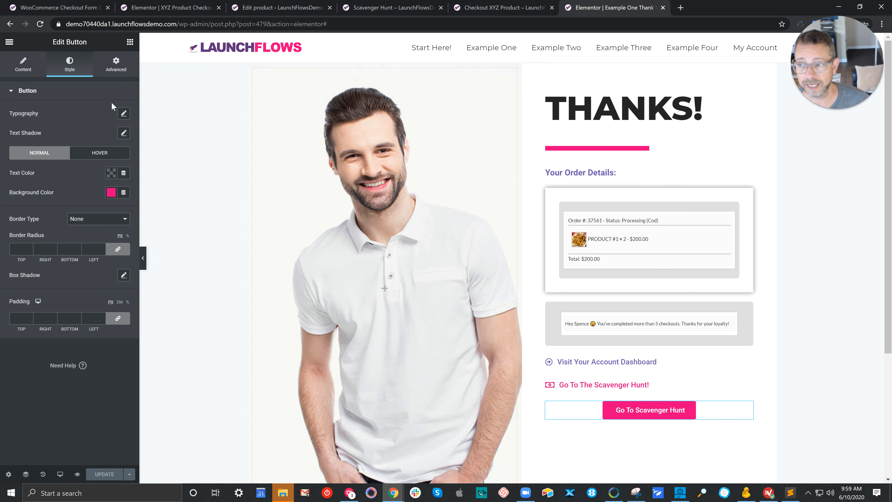
# View the live thank-you page and preview it with the "Can Access Course" tag and with the "Purchased XYZ Product" tag.
pyautogui.click(10, 42)
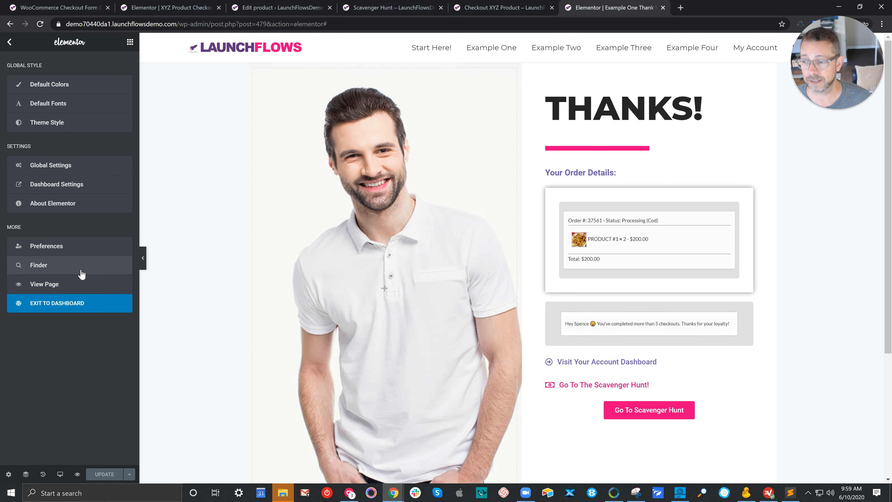
pyautogui.click(76, 284)
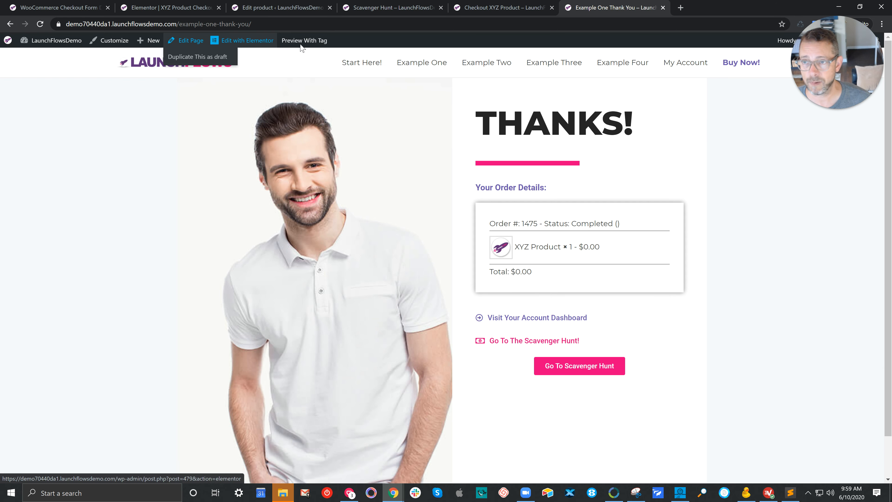
pyautogui.moveTo(306, 38)
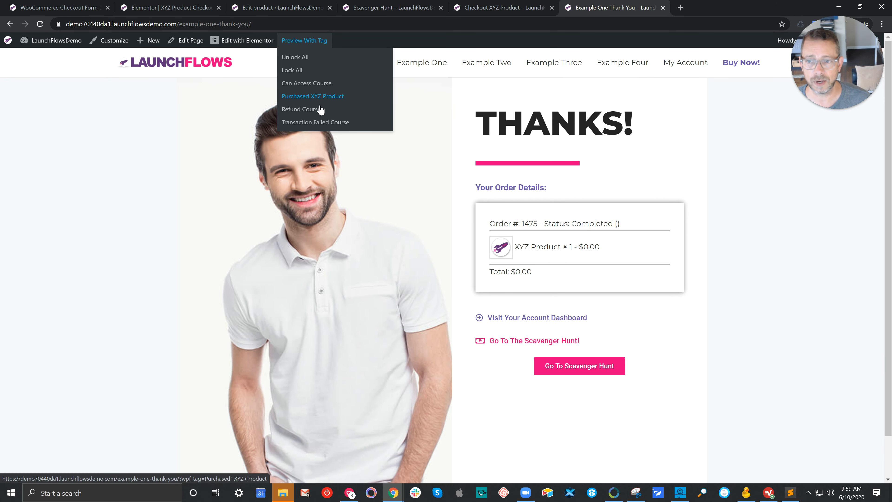
pyautogui.click(314, 85)
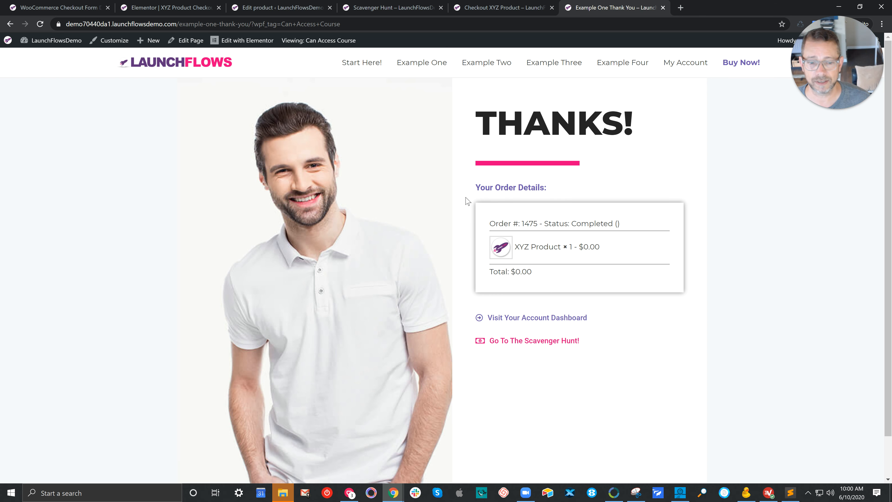
pyautogui.moveTo(319, 38)
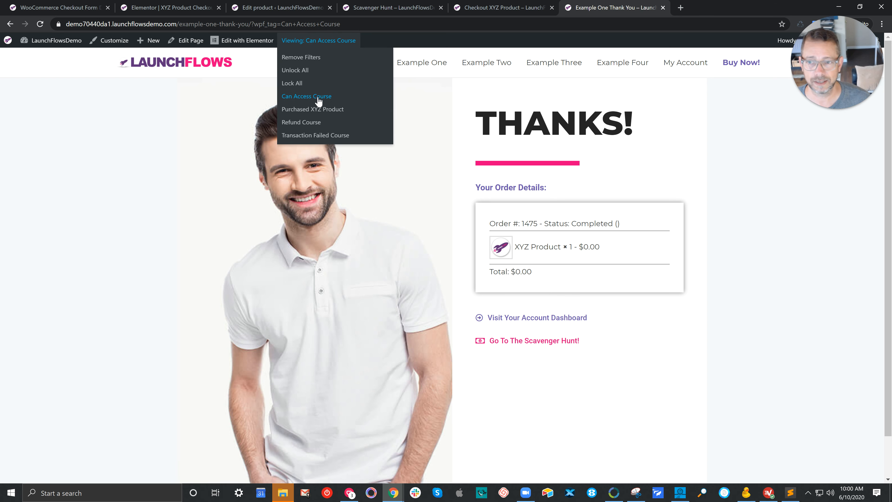
pyautogui.click(318, 110)
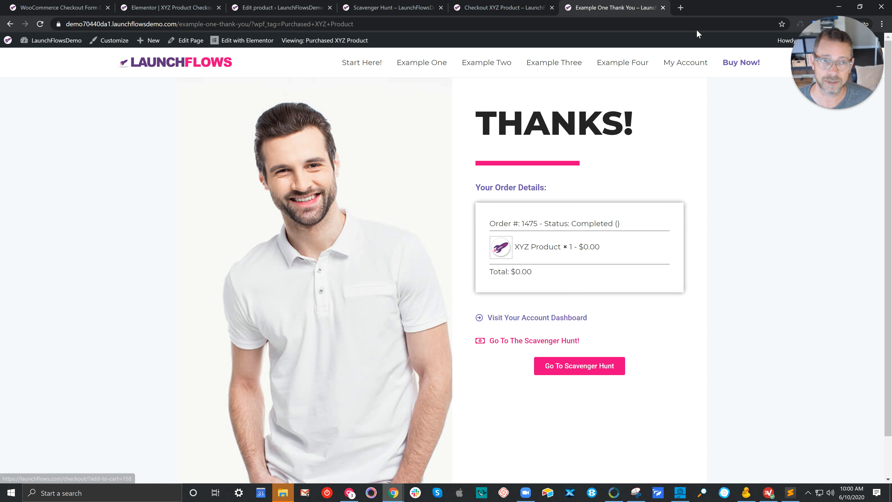
# Open launchflows.com/documentation in a new browser tab.
pyautogui.click(680, 7)
pyautogui.write('lau')
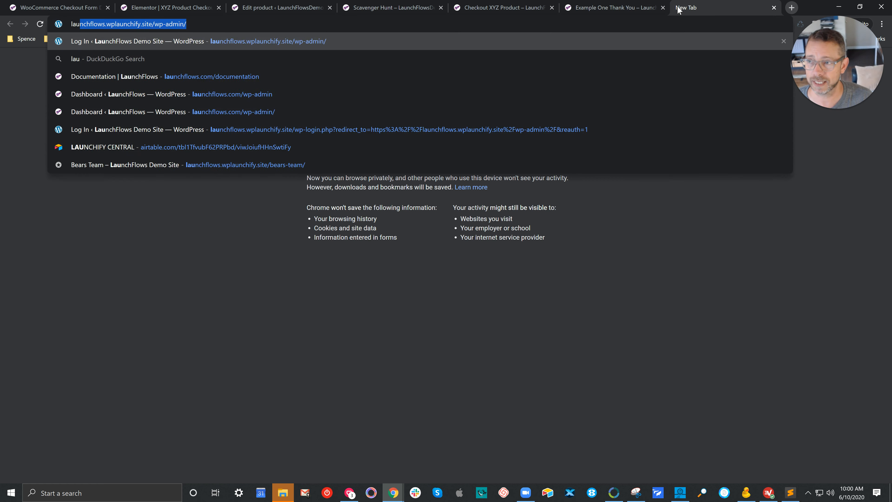
pyautogui.write('nchflows.com/')
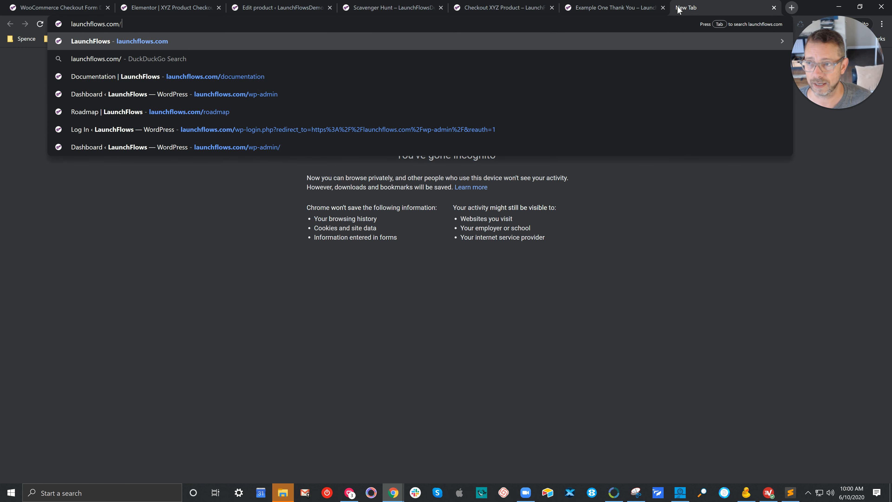
pyautogui.write('documentation')
pyautogui.press('Return')
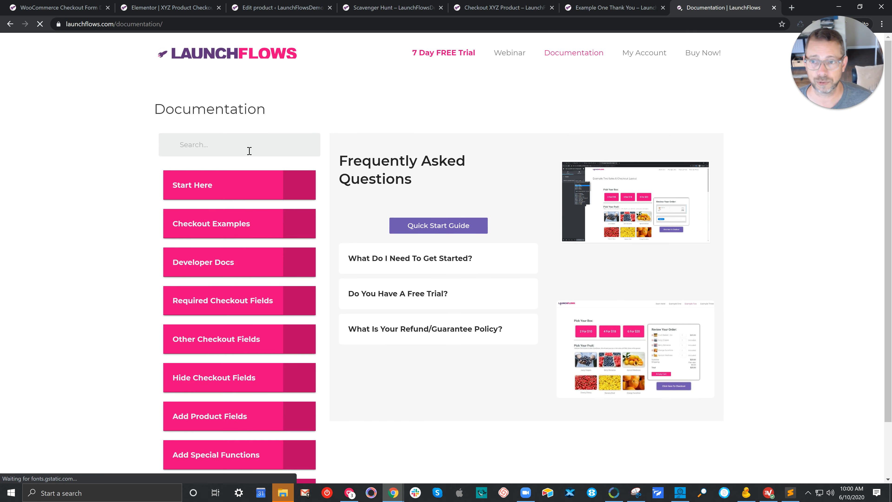
# Search the documentation for "discount" and open the Discount Coupons article.
pyautogui.click(244, 148)
pyautogui.write('discount')
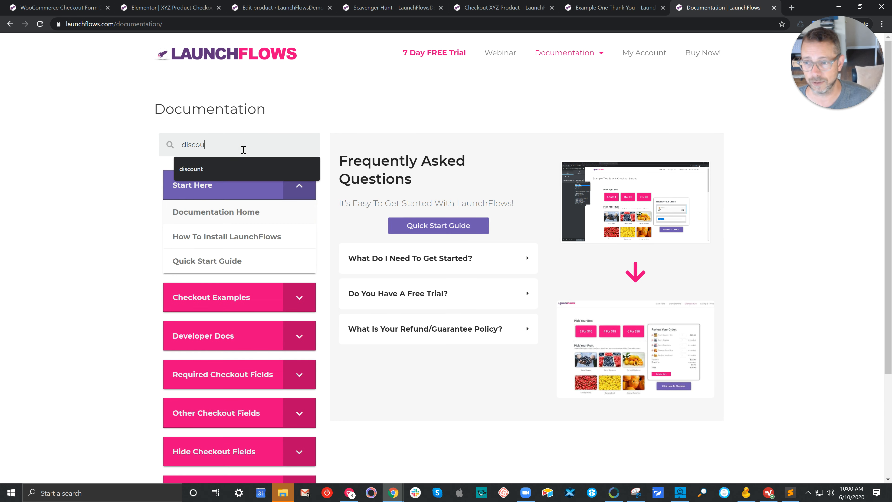
pyautogui.press('Return')
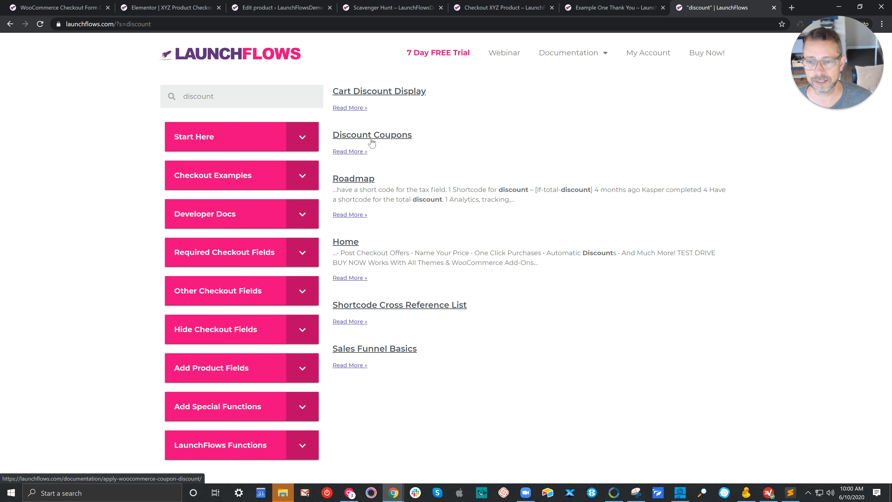
pyautogui.click(370, 137)
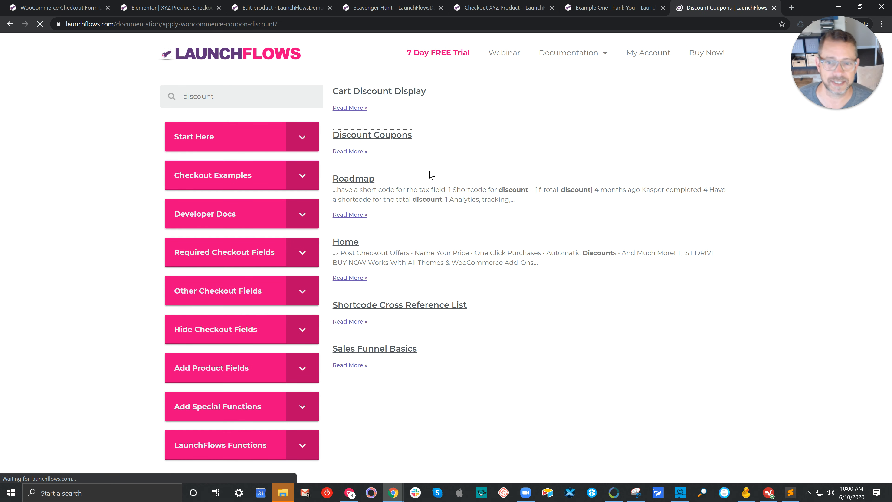
# Examine the "?lfcoupon=" string and the add-to-cart product link example in the Discount Coupons article.
pyautogui.moveTo(402, 166); pyautogui.dragTo(355, 167)
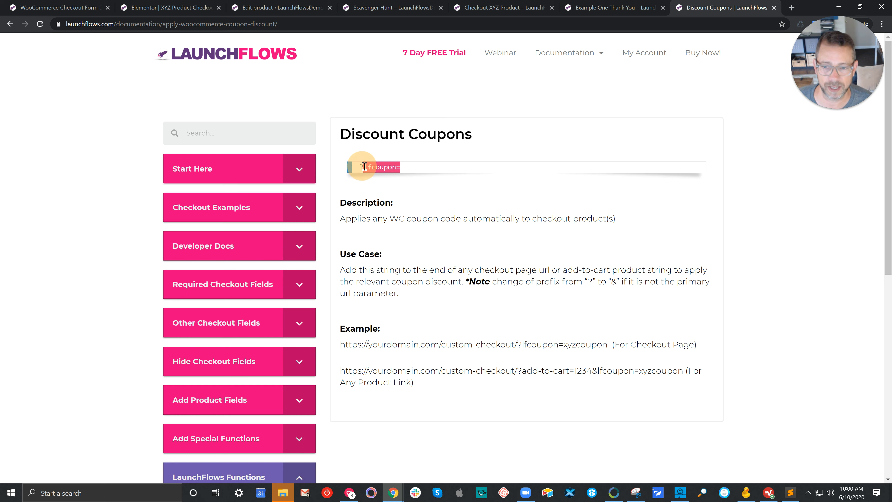
pyautogui.click(357, 373)
pyautogui.moveTo(357, 373); pyautogui.dragTo(532, 373)
pyautogui.click(528, 384)
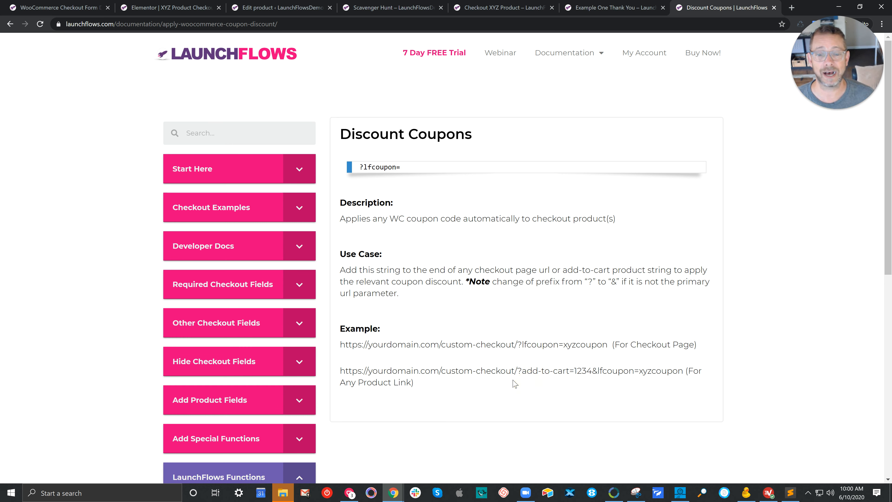